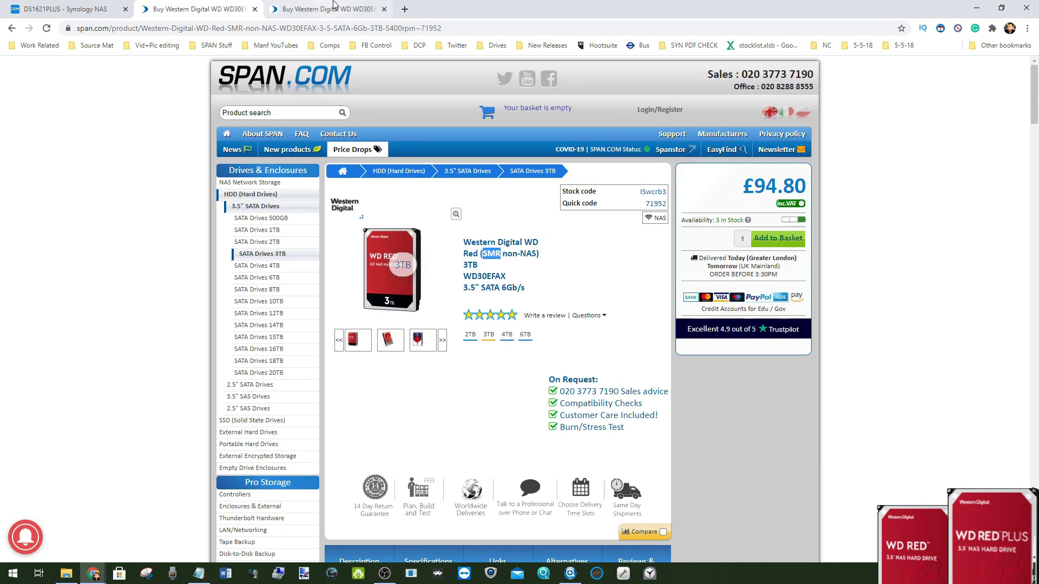
- Flip between the WD Red SMR and WD Red Plus CMR 3TB product pages, inspecting the CMR text
left_click(334, 4)
left_click(166, 5)
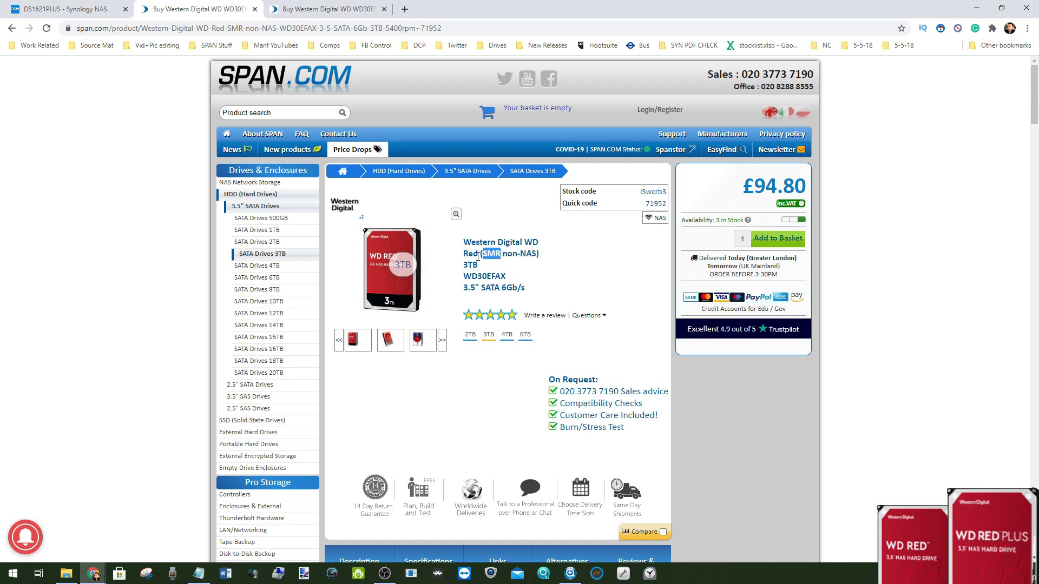
left_click(309, 4)
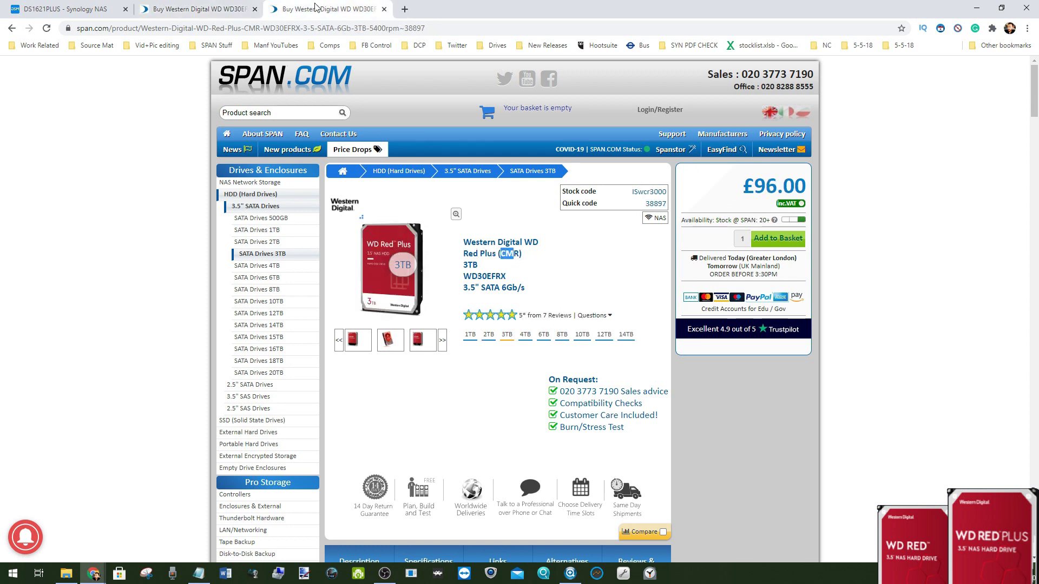
left_click(505, 255)
right_click(508, 254)
left_click(510, 255)
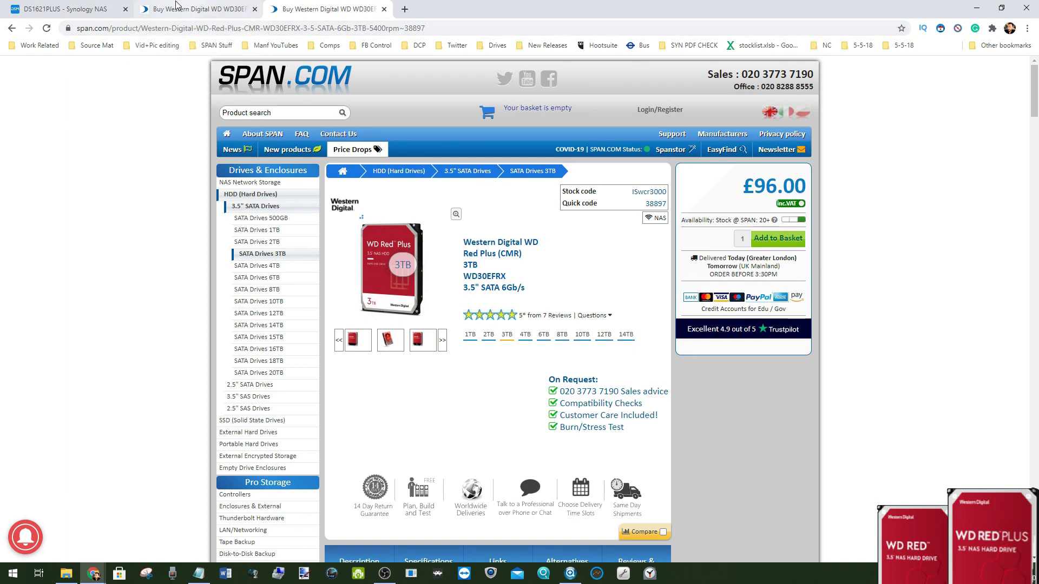
- Recompare both WD 3TB pages and highlight the RX ending of model WD30EFRX
left_click(99, 7)
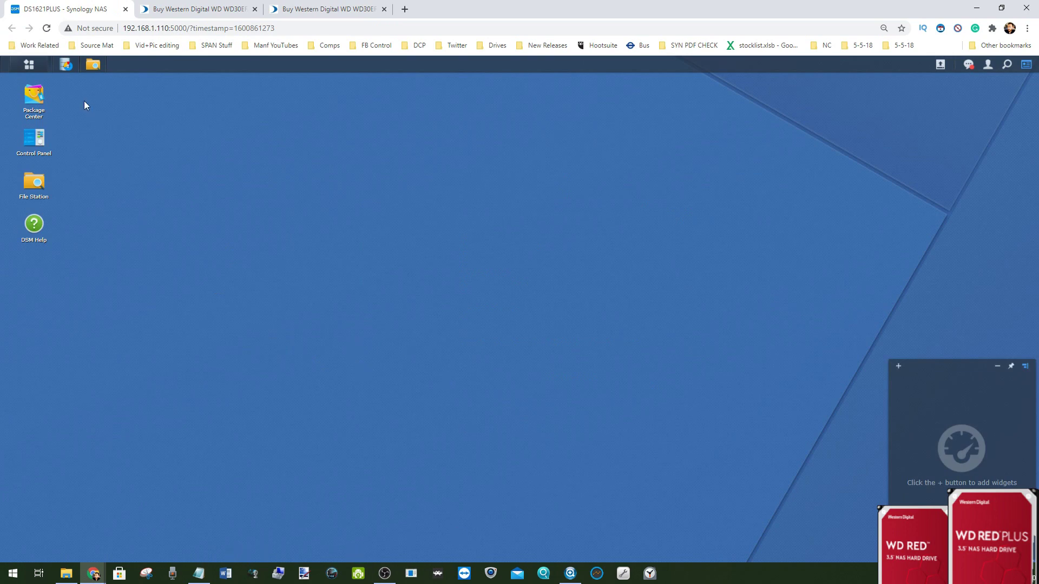
left_click(221, 4)
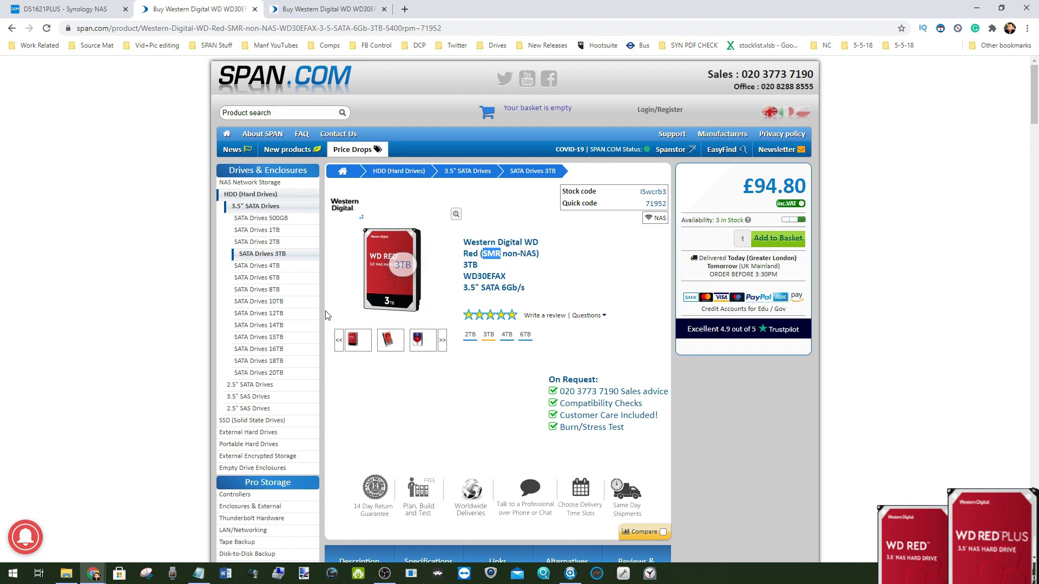
left_click(502, 275)
left_click(304, 6)
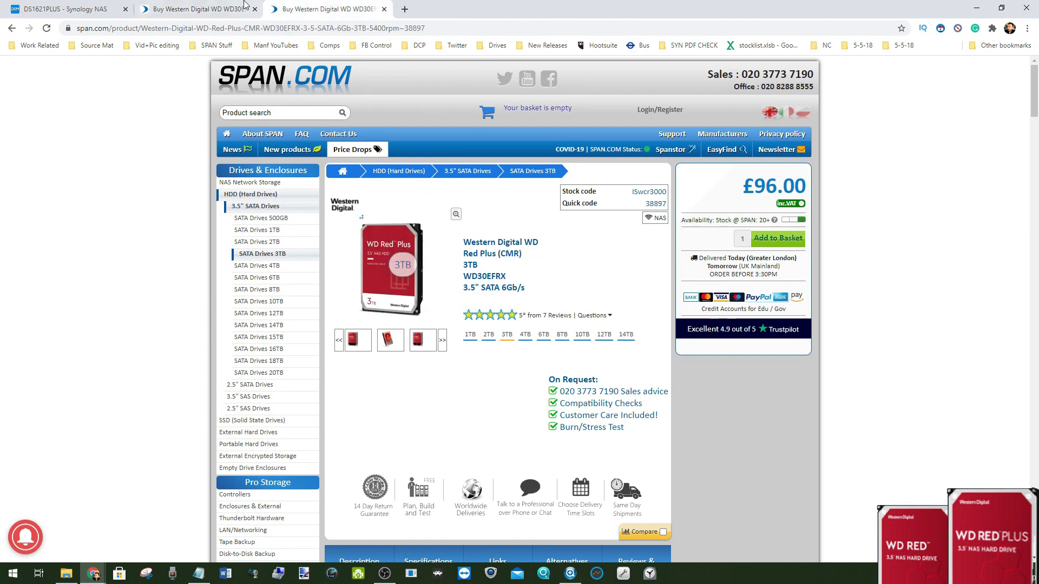
left_click(244, 5)
left_click(308, 5)
left_click_drag(496, 276, 507, 276)
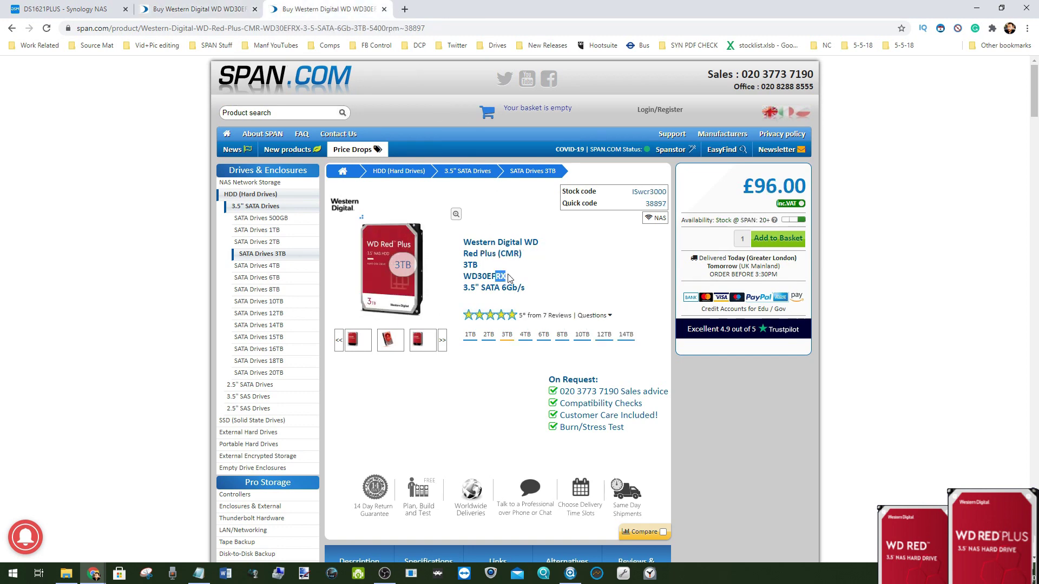
left_click(87, 6)
- In Storage Manager, view the six installed drives and expand Volume 1 and Volume 2 details
left_click(66, 64)
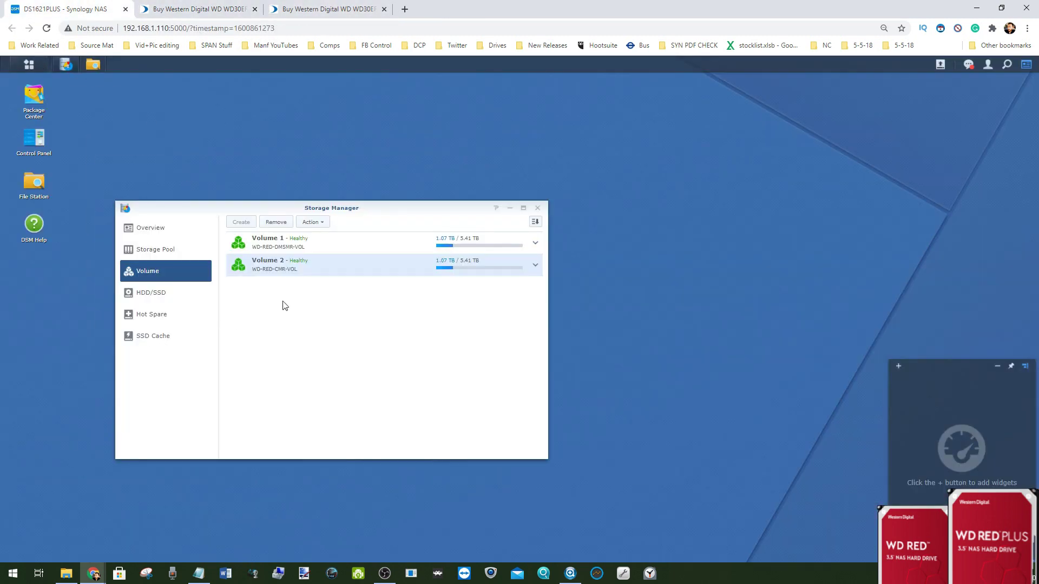
left_click(154, 293)
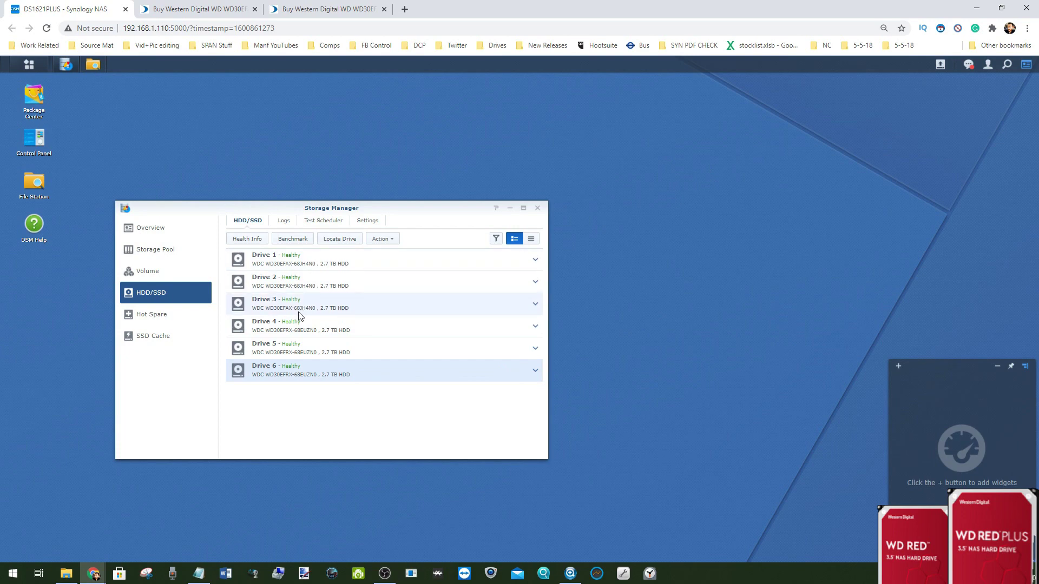
left_click(165, 276)
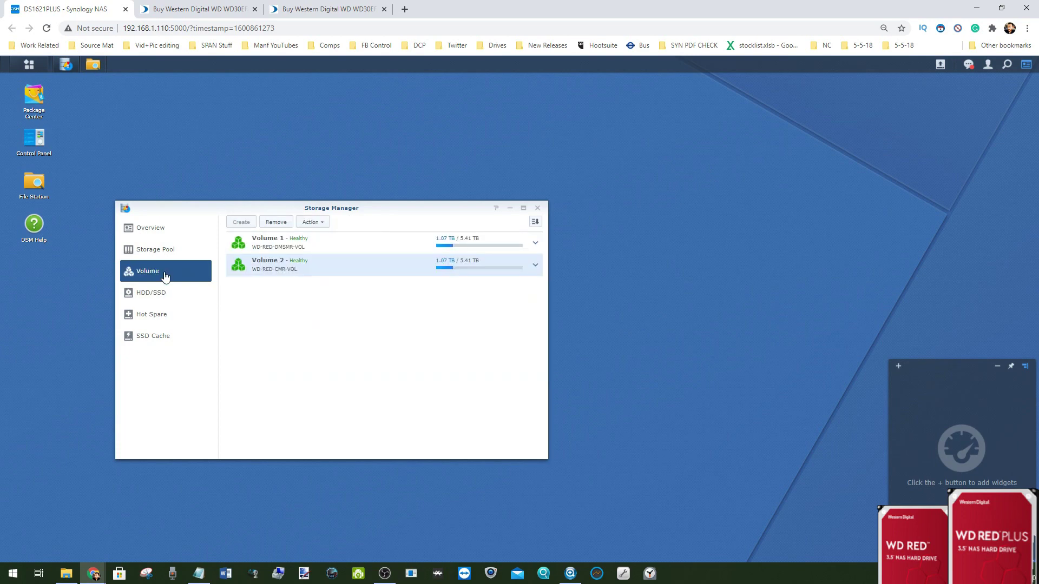
left_click(535, 242)
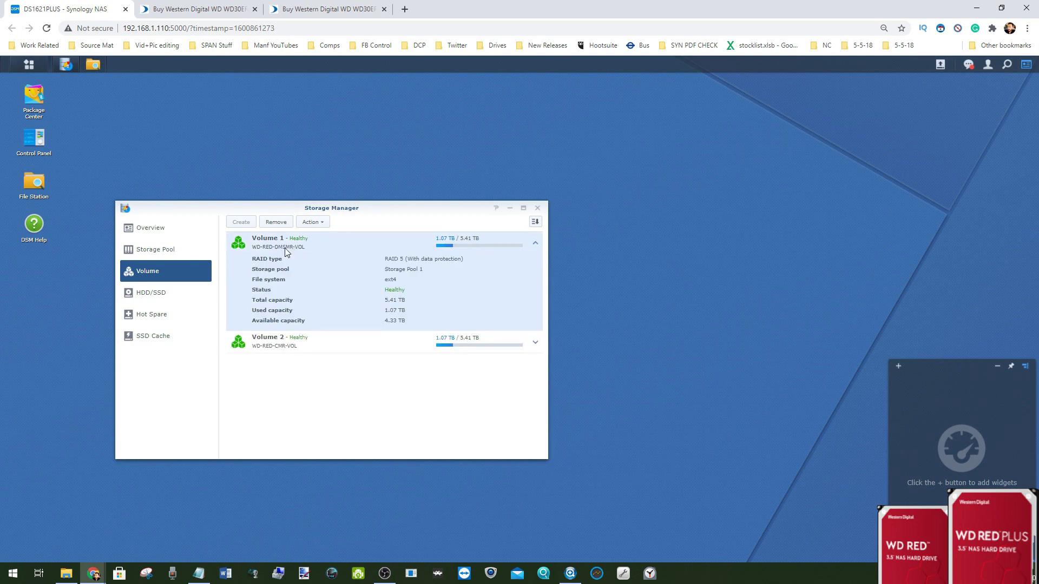
left_click(269, 345)
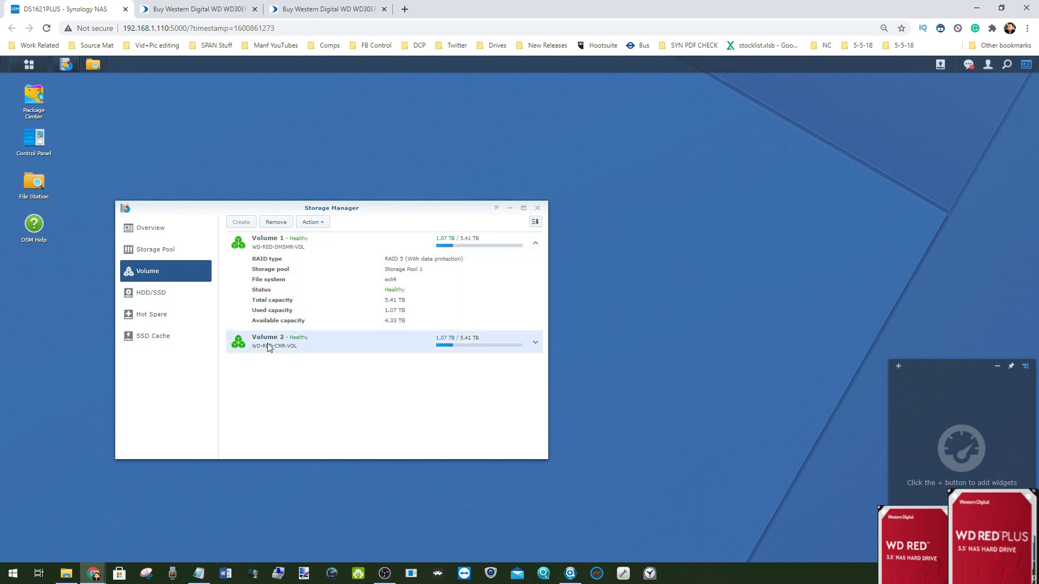
left_click(535, 345)
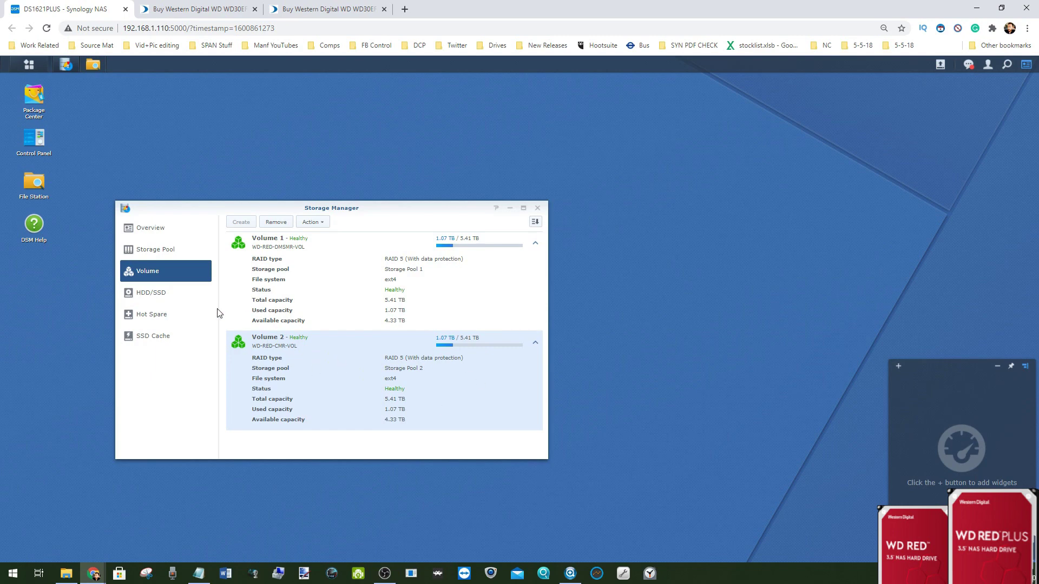
- Check the two storage pools, expanding and collapsing Storage Pool 1's details and drive info
left_click(164, 251)
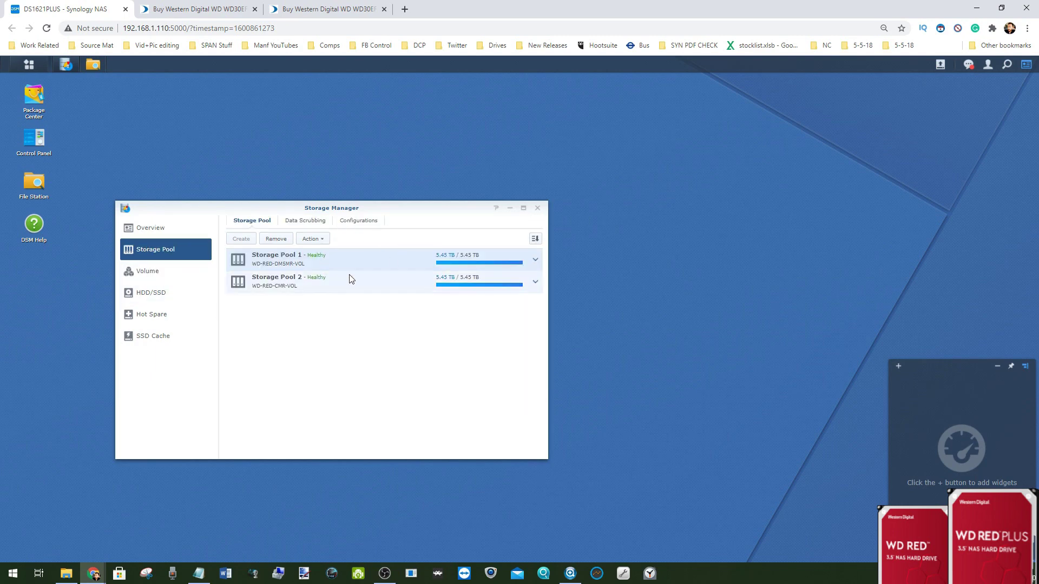
left_click(535, 259)
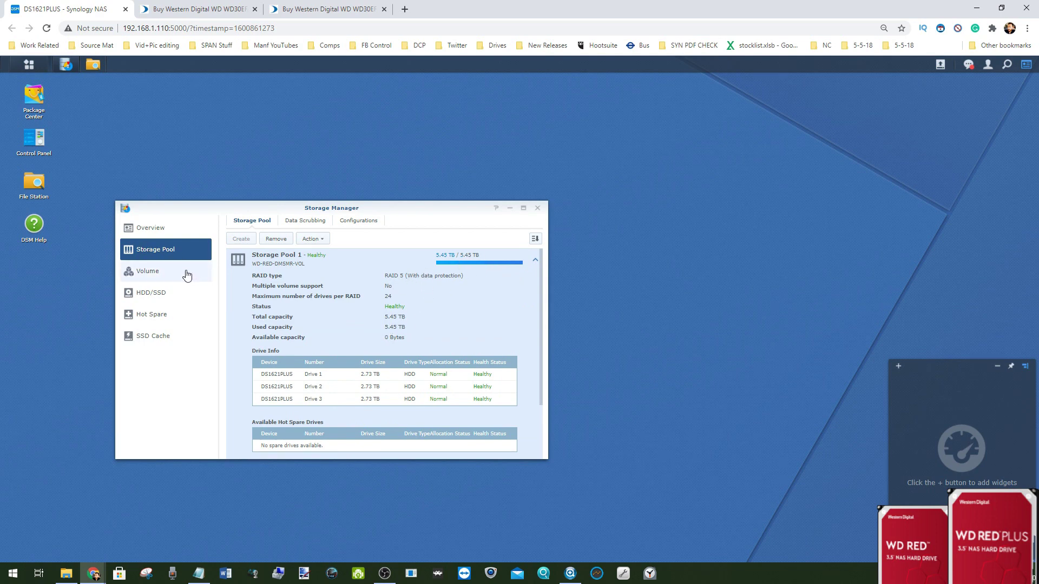
left_click(534, 260)
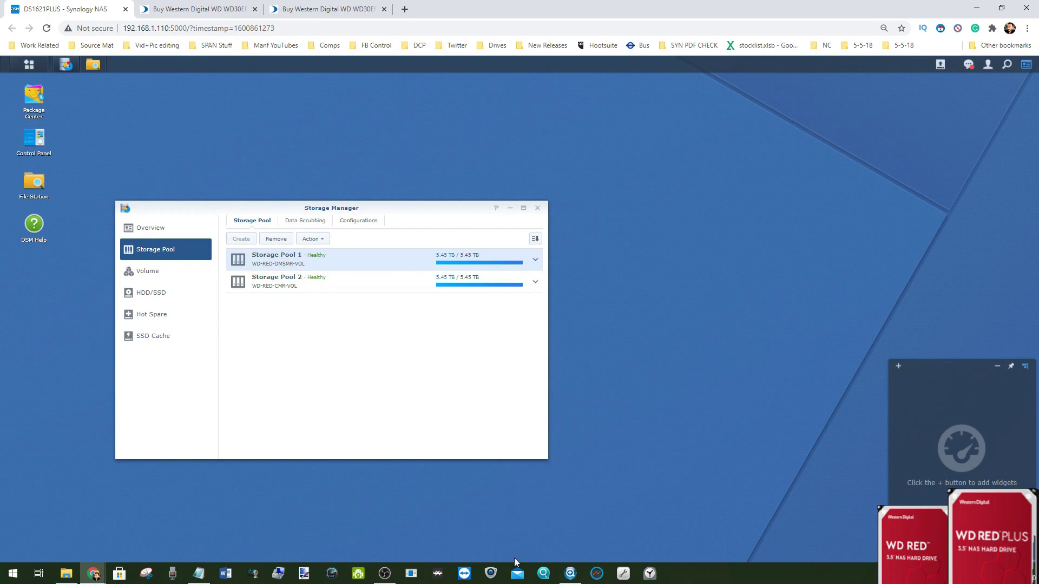
left_click(199, 573)
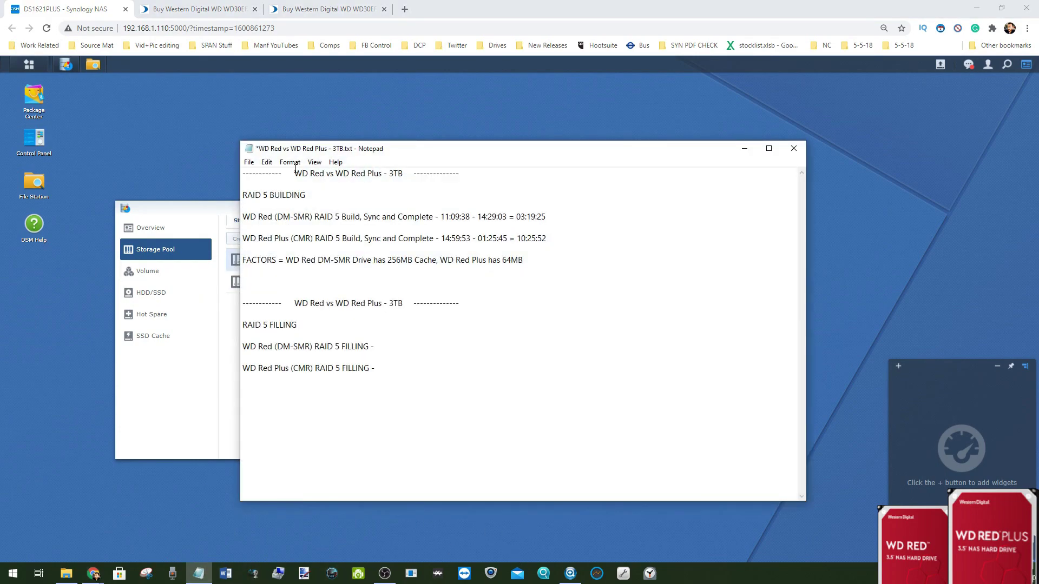
- Highlight the RAID 5 BUILDING heading, the DM-SMR WD Red line and the 256MB cache note
left_click_drag(245, 195, 313, 196)
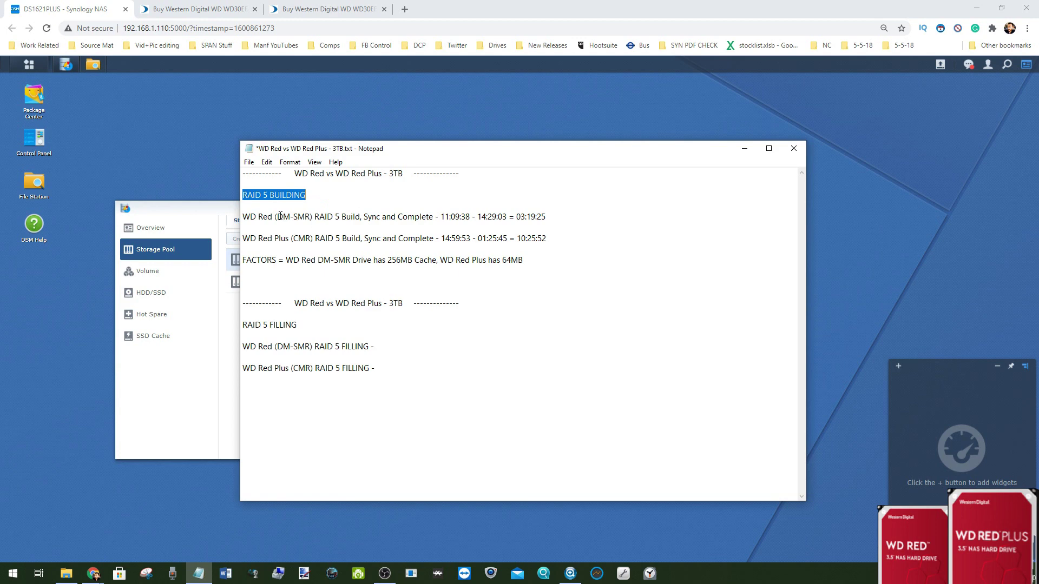
left_click_drag(277, 216, 535, 241)
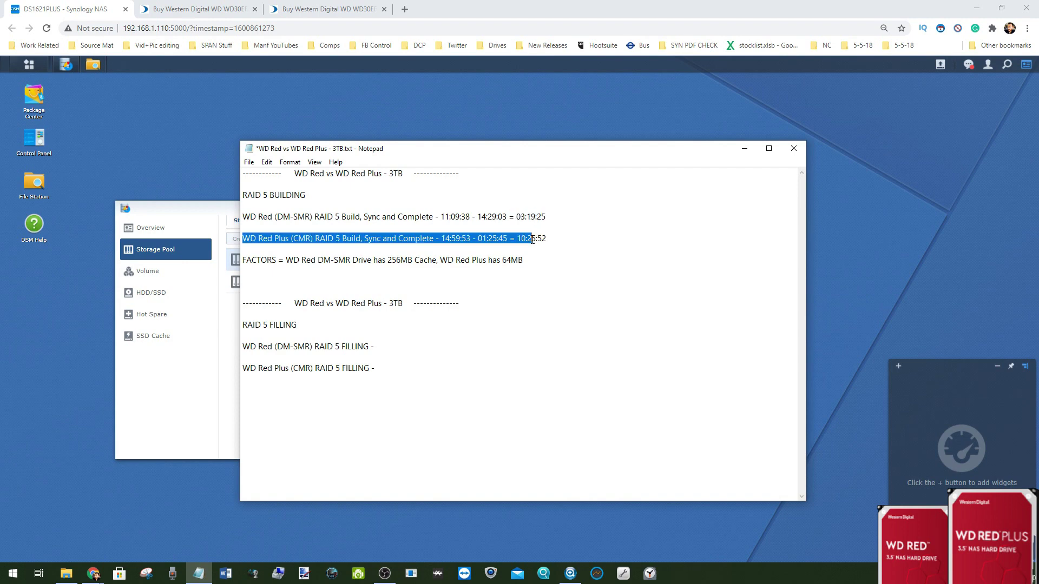
left_click(535, 241)
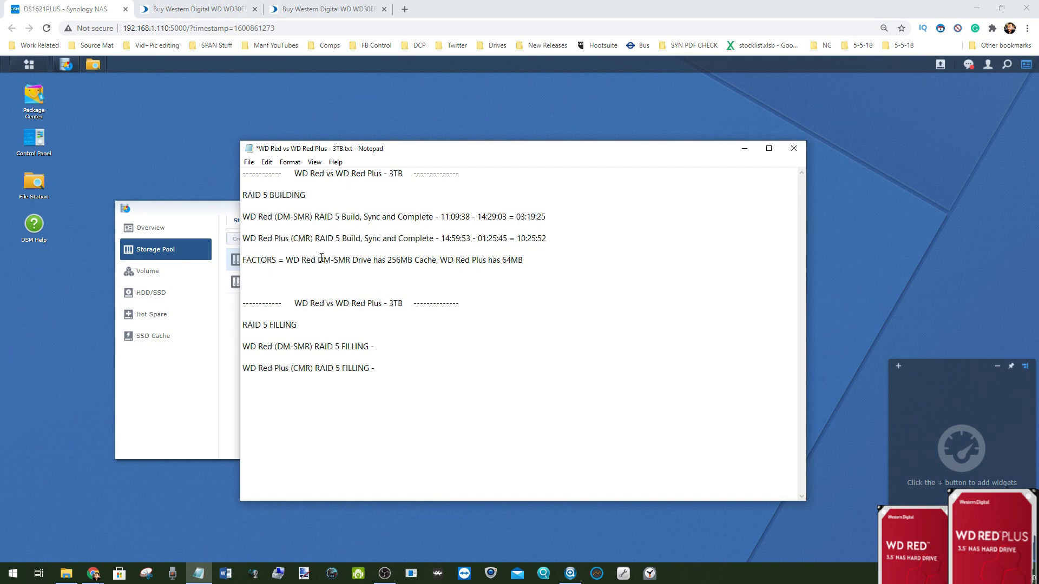
left_click_drag(321, 260, 436, 261)
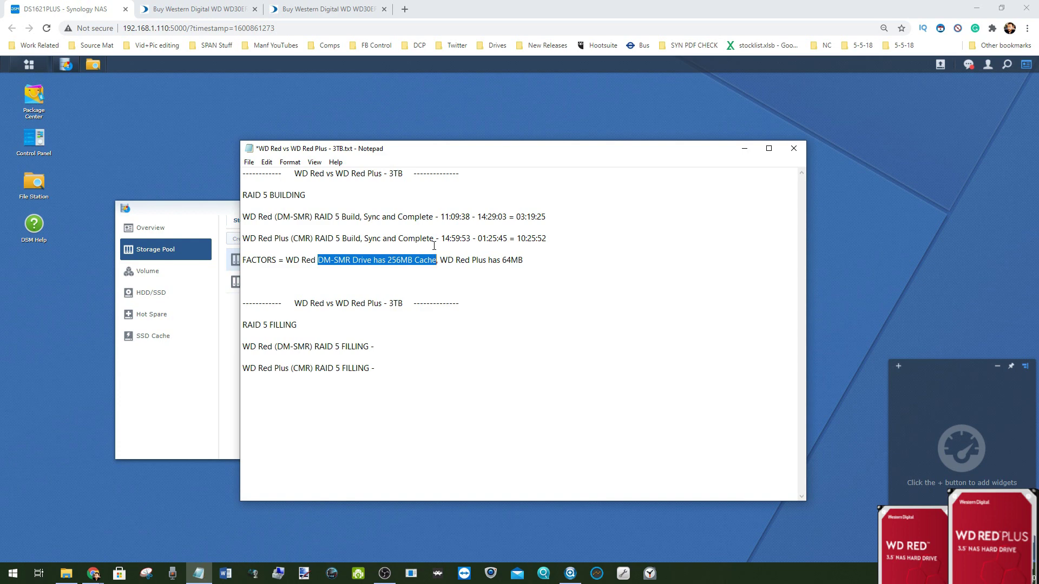
left_click(332, 259)
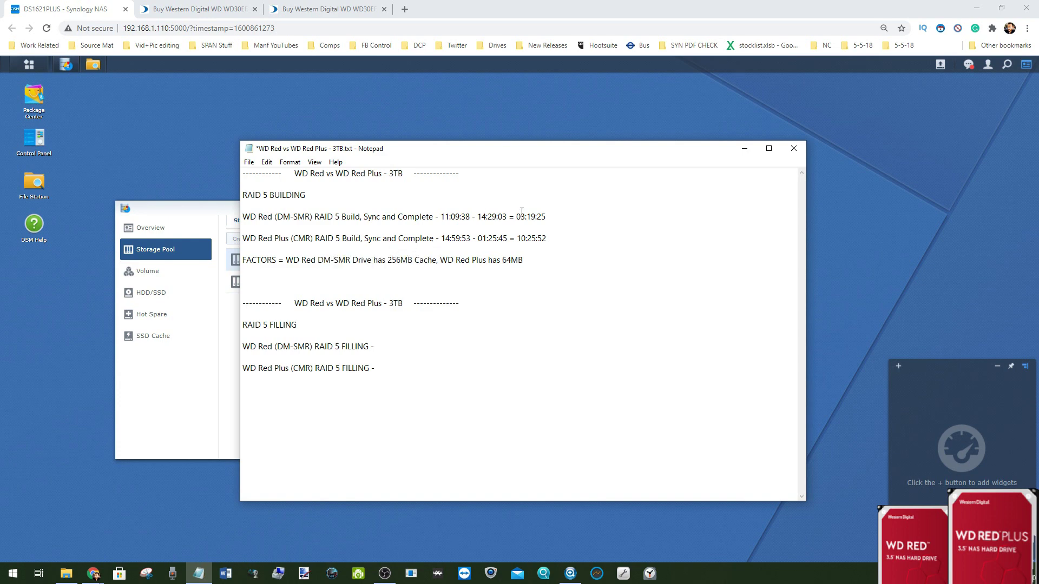
- Point out the 03:19:25 WD Red build time and the WD Red Plus line, then minimize Notepad
left_click_drag(522, 212, 547, 217)
left_click(548, 217)
left_click(548, 238)
left_click_drag(307, 195, 244, 196)
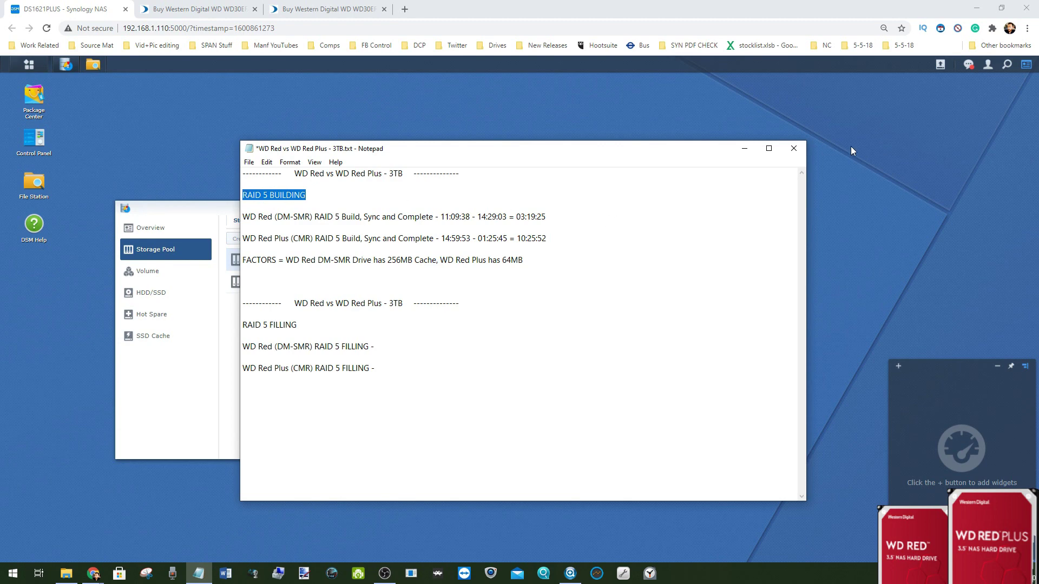
left_click(744, 148)
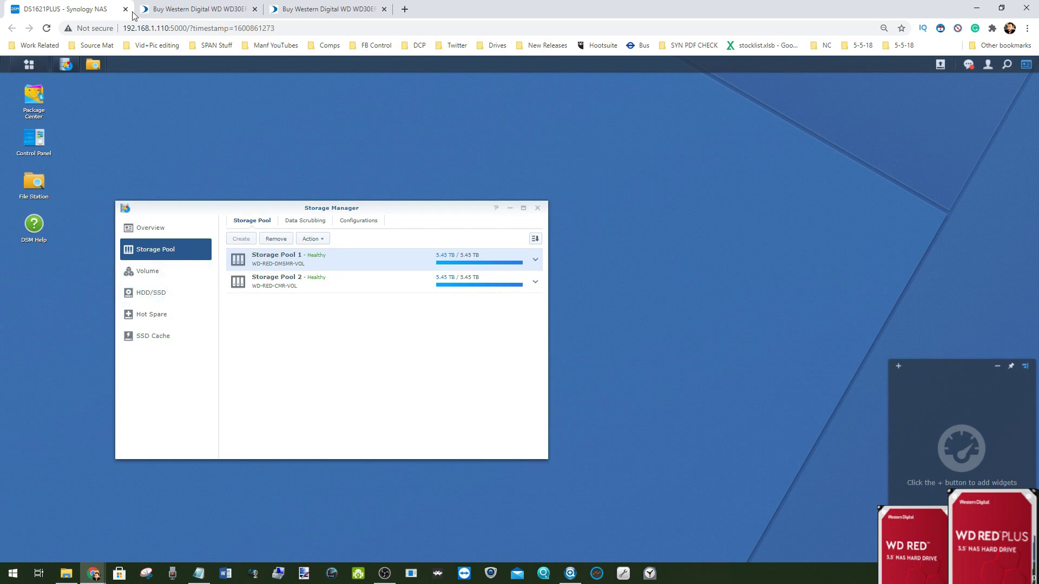
- In File Station, browse into WD-RED-DMSMR-SF and open the DMSMR test folder's Properties showing 1.07 TB
left_click(93, 65)
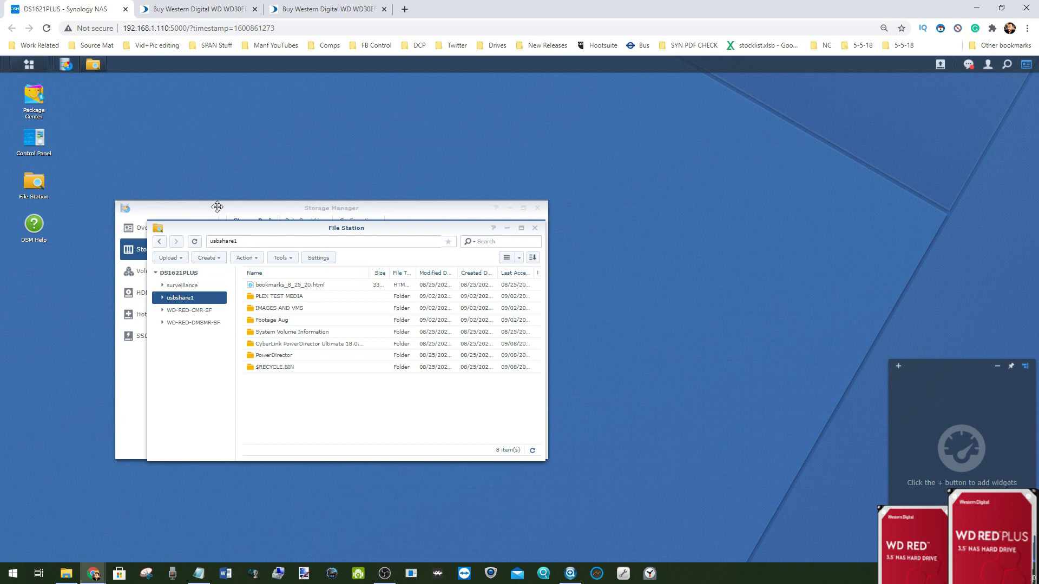
mouse_move(179, 315)
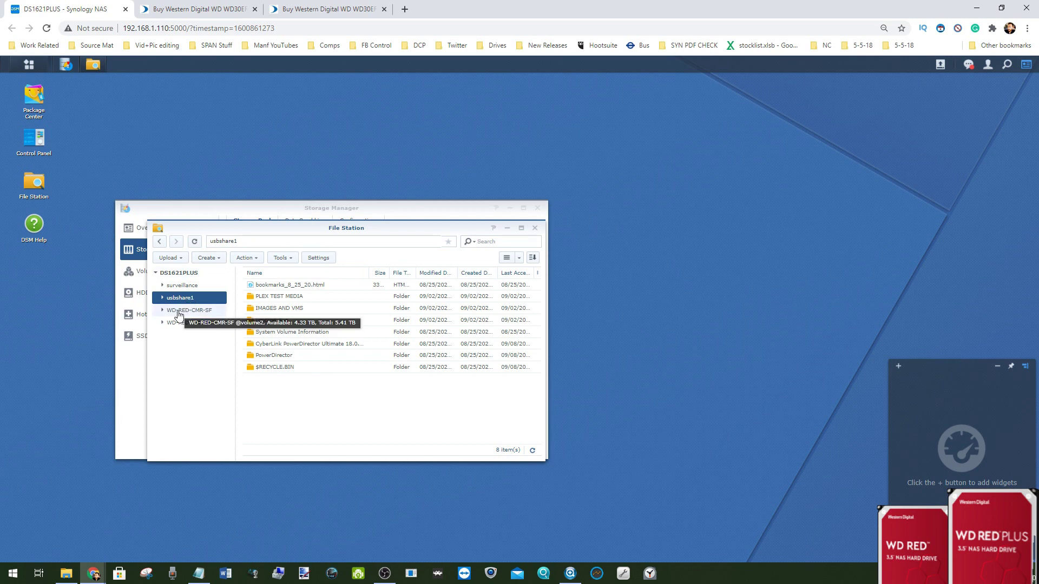
left_click(179, 313)
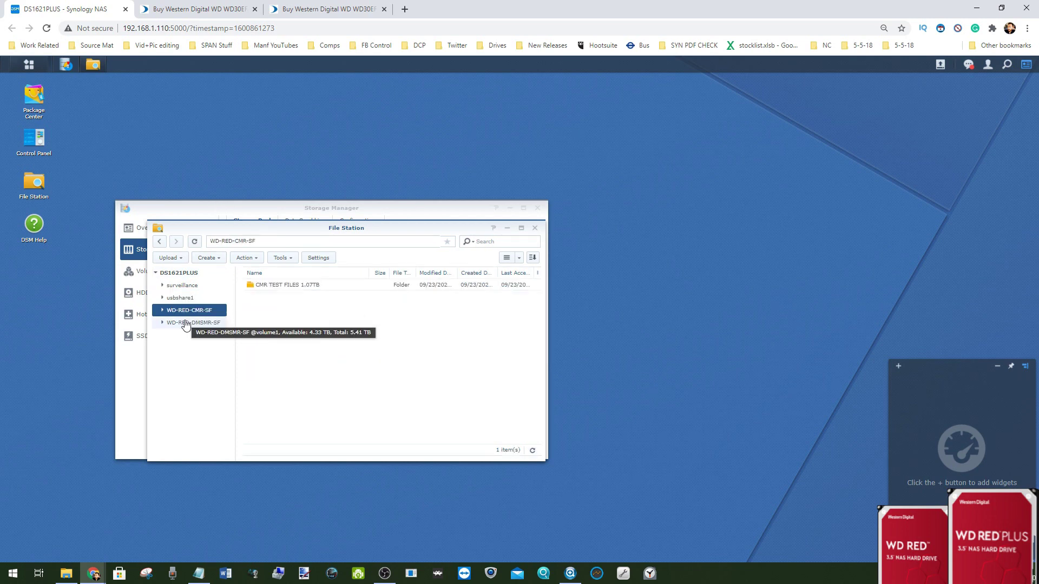
left_click(186, 322)
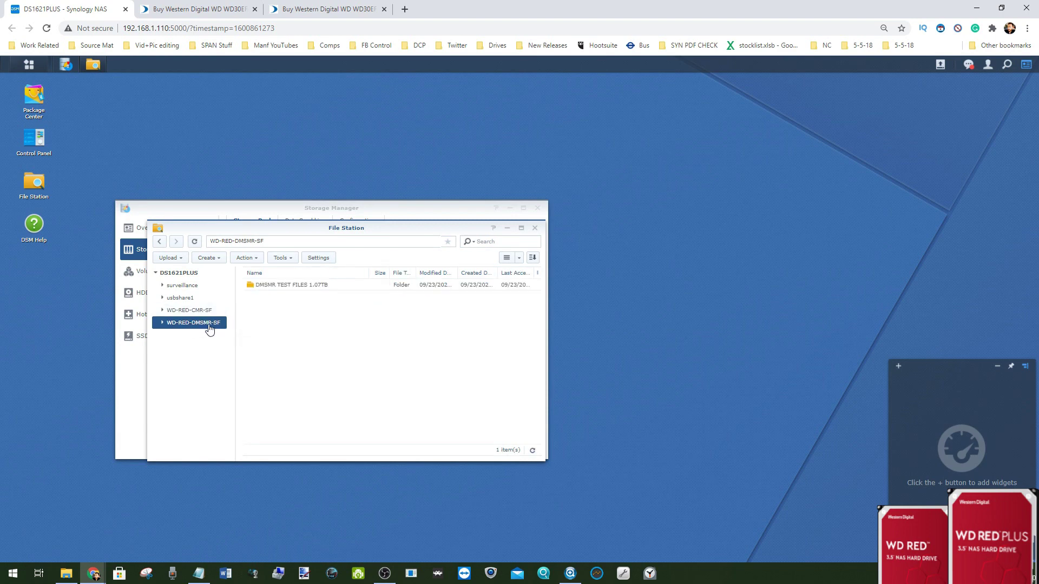
right_click(275, 286)
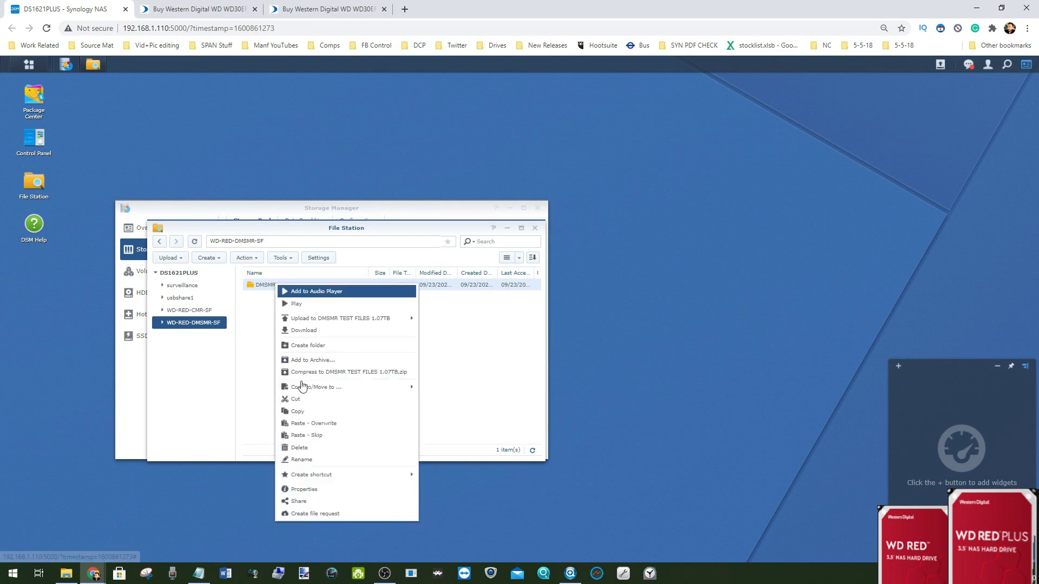
left_click(310, 492)
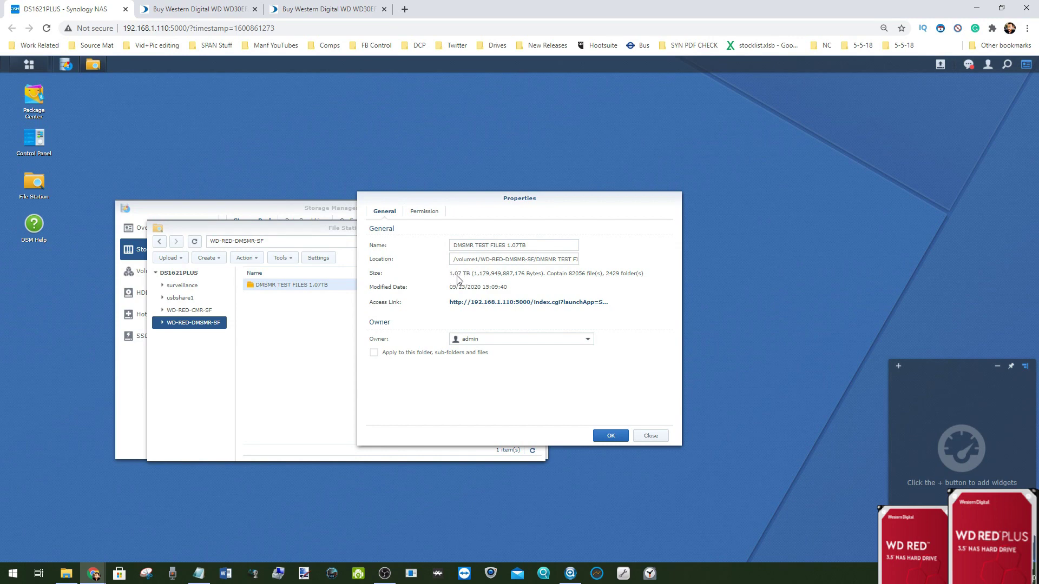
- Check Storage Pool 2's usage in Storage Manager, then minimize it and close Properties
left_click(66, 65)
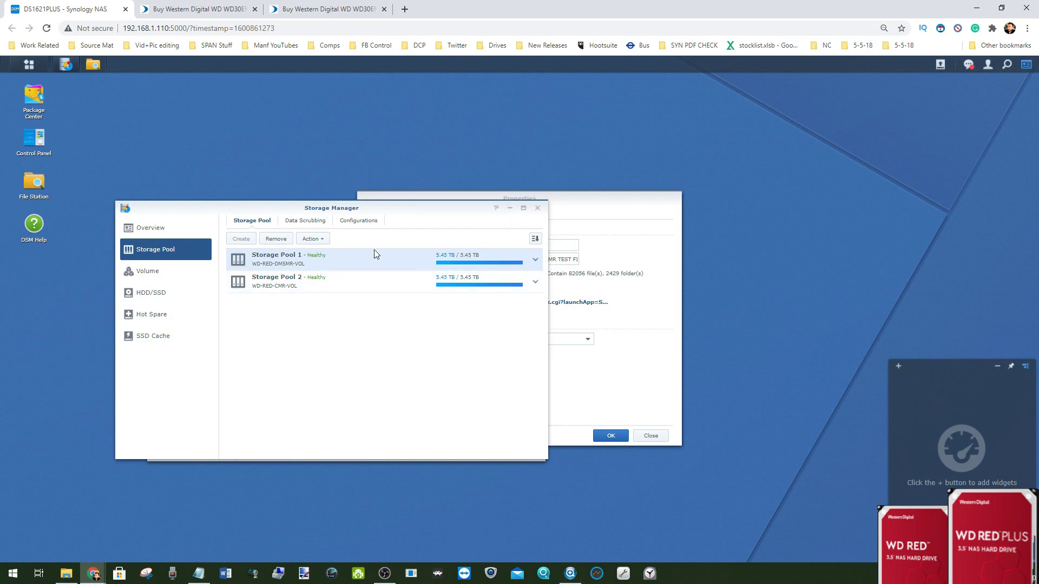
left_click(277, 290)
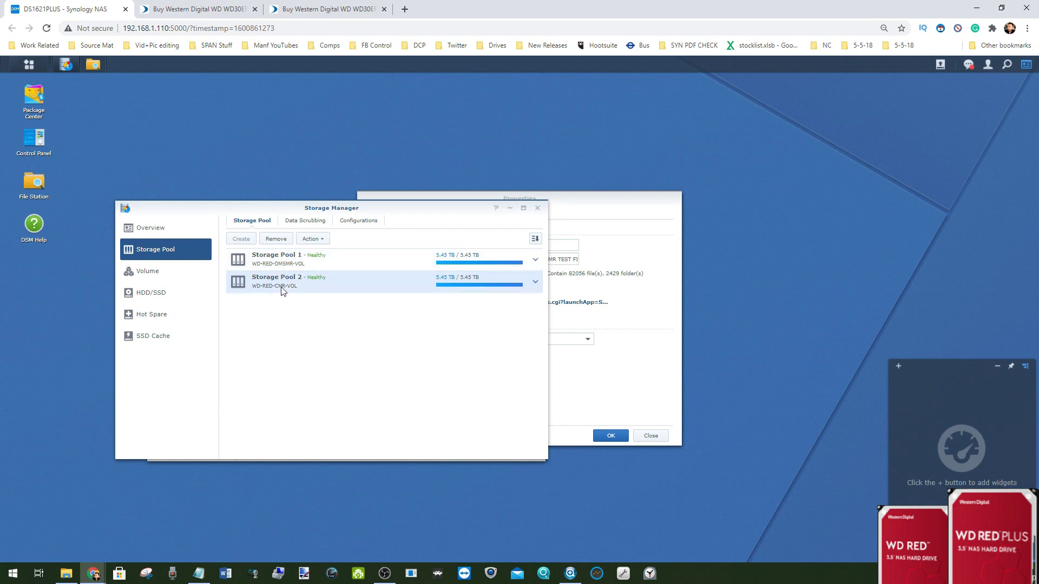
left_click(512, 208)
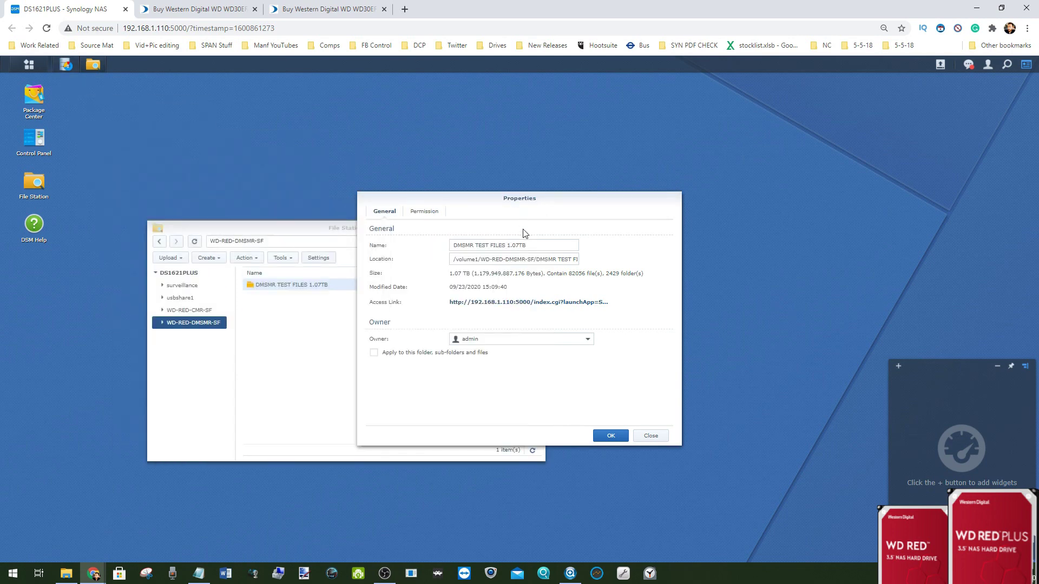
left_click(650, 436)
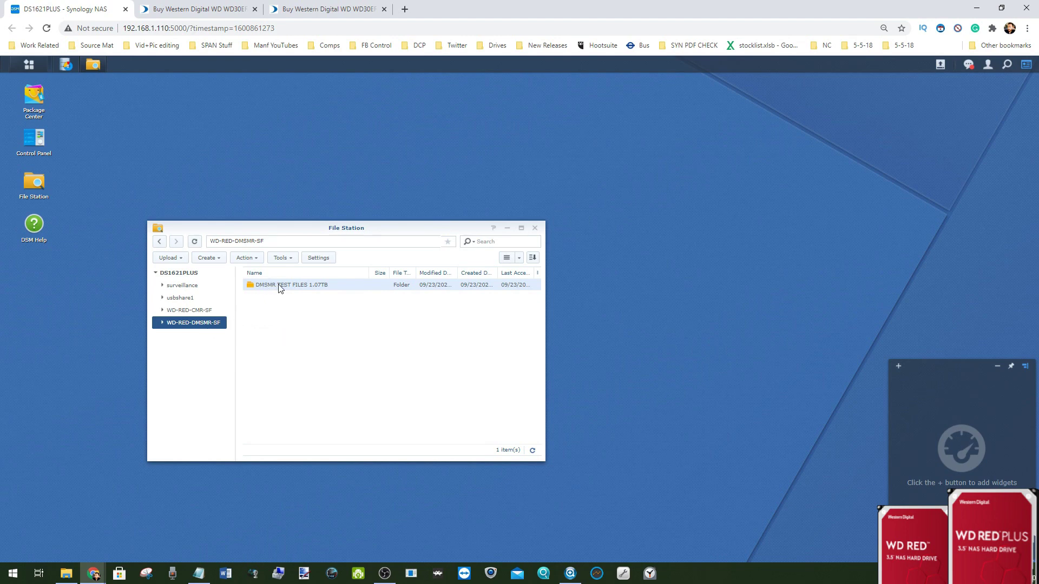
- Copy the DMSMR TEST FILES 1.07TB folder
right_click(316, 288)
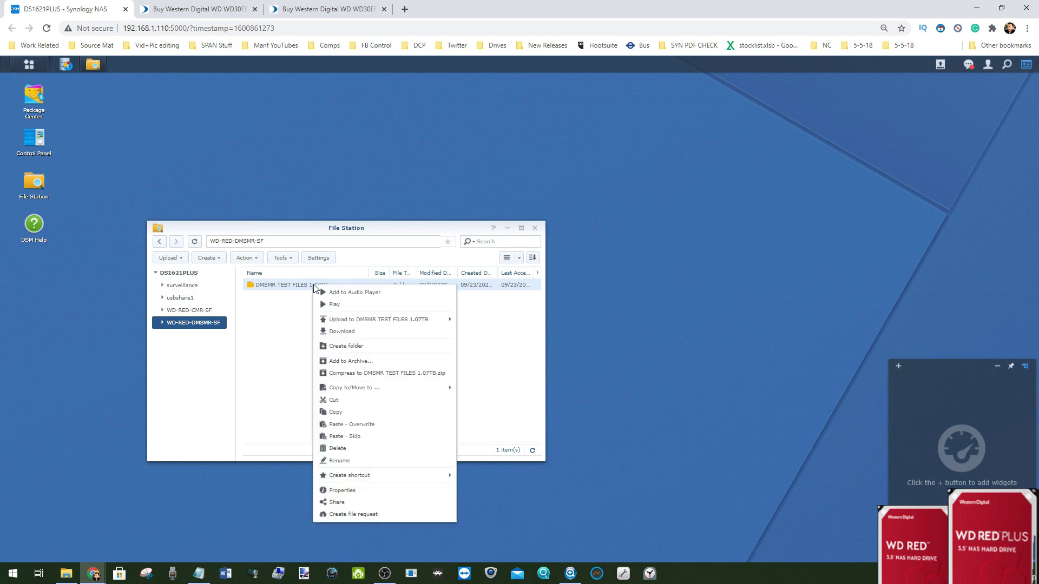
left_click(282, 301)
right_click(280, 288)
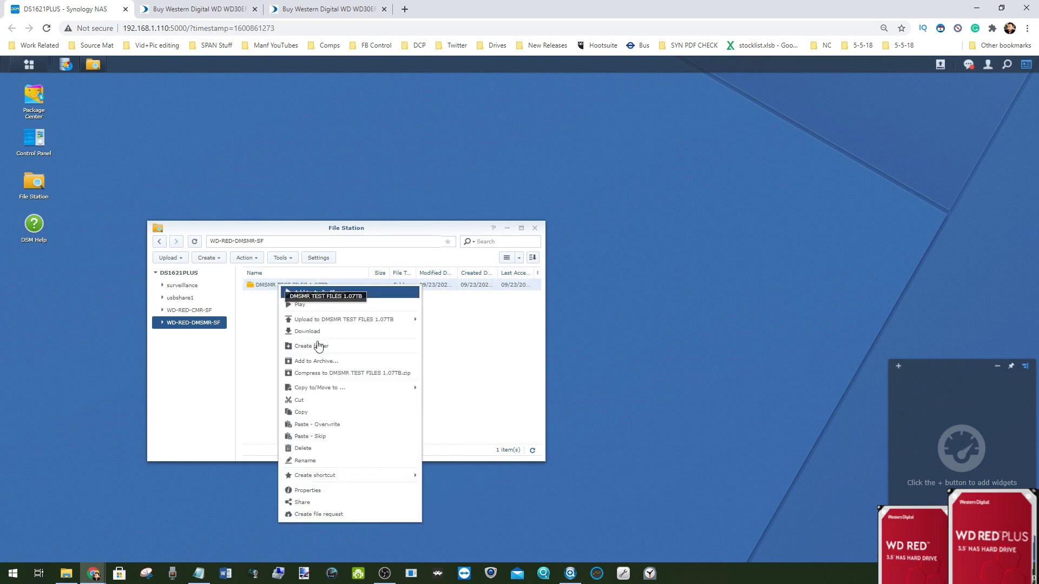
left_click(313, 412)
- Create new empty folders named 1, 2 and 3 in the WD-RED-DMSMR-SF share
right_click(293, 331)
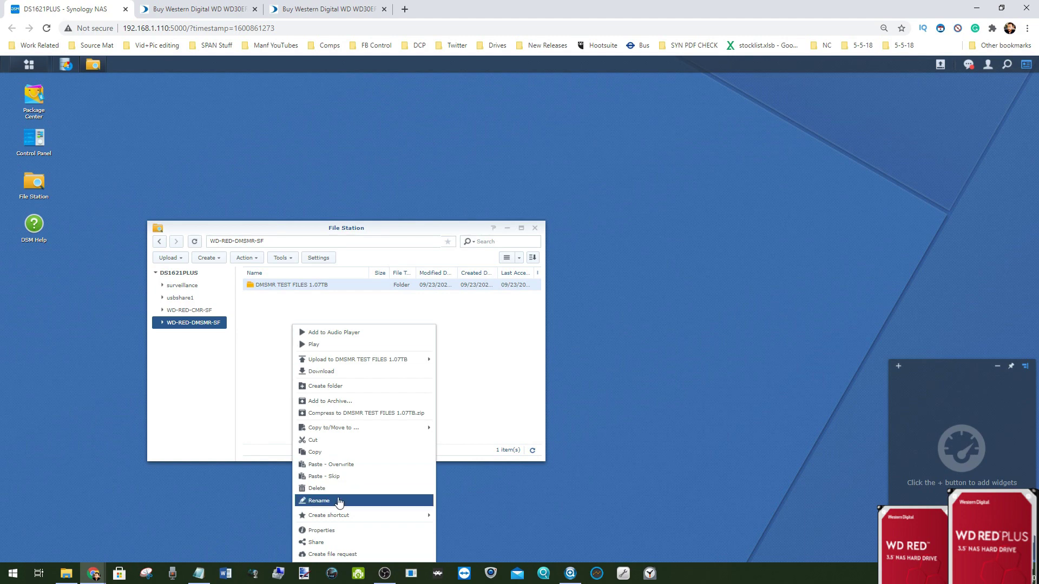
left_click(327, 387)
type("1")
key("Return")
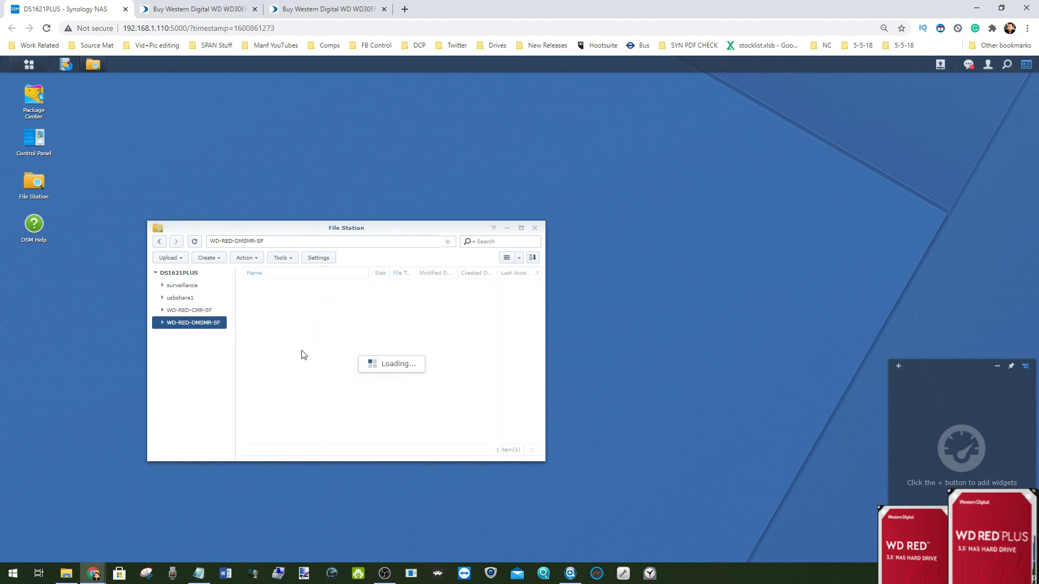
right_click(287, 331)
left_click(327, 386)
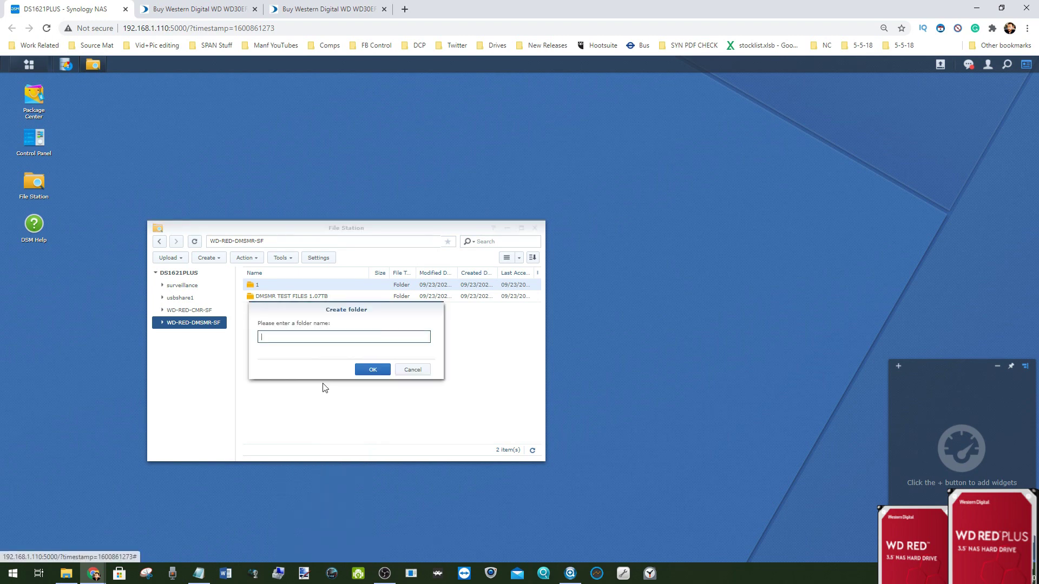
type("2")
key("Return")
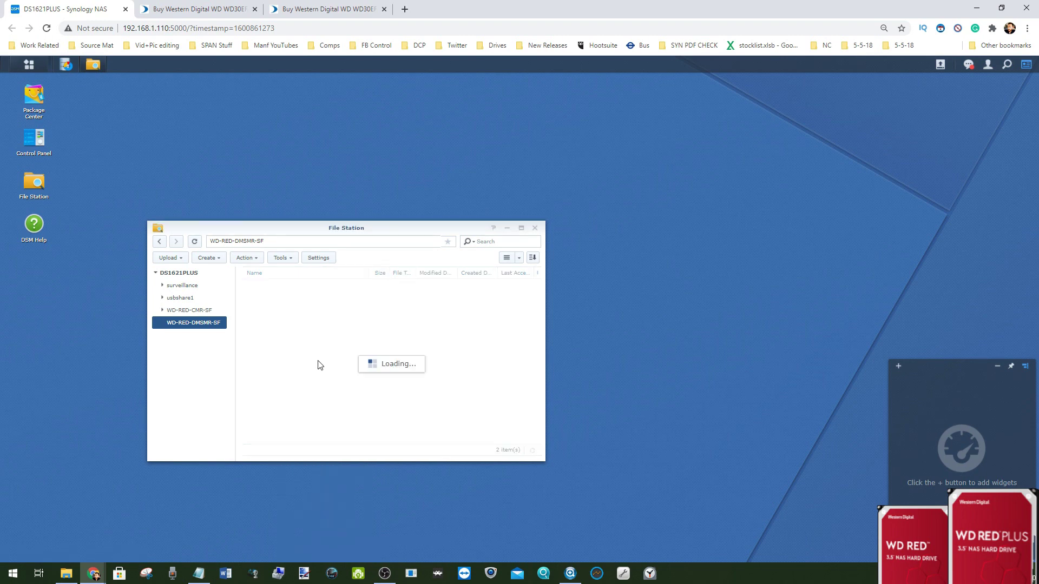
right_click(297, 379)
left_click(327, 386)
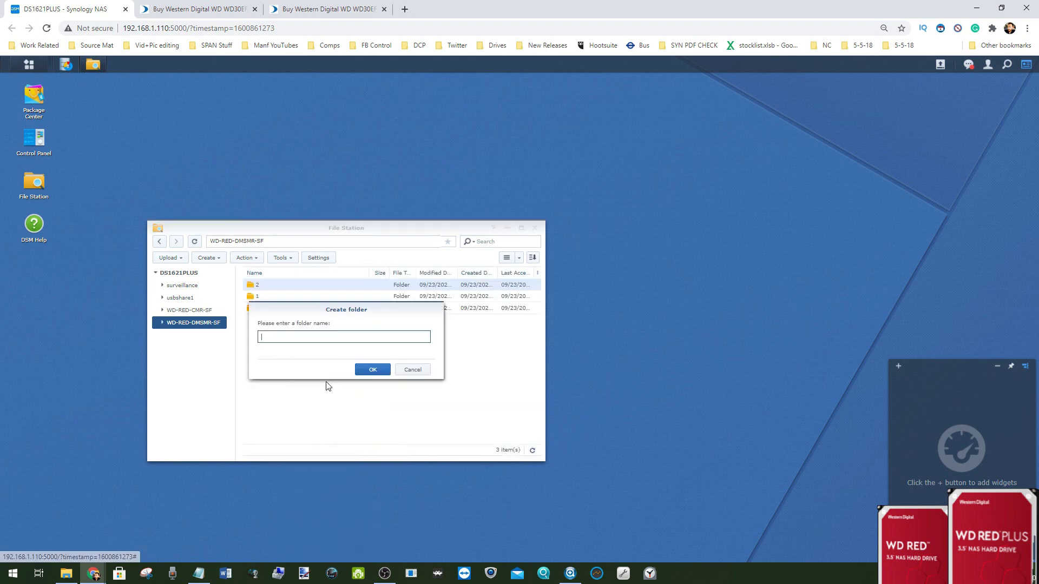
type("3")
key("Return")
- Create two more folders named 4 and 5
right_click(309, 363)
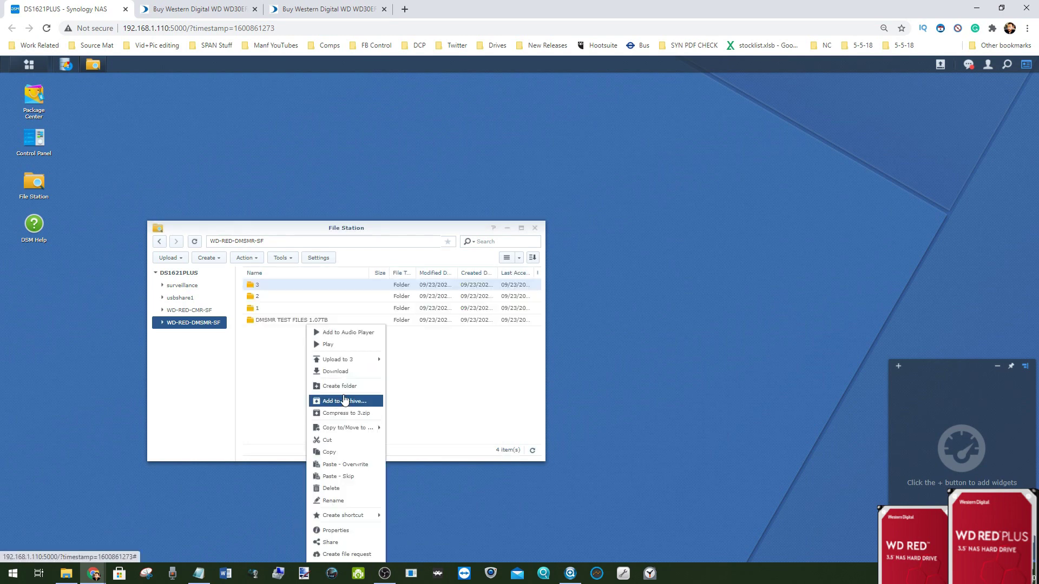
left_click(327, 387)
type("4")
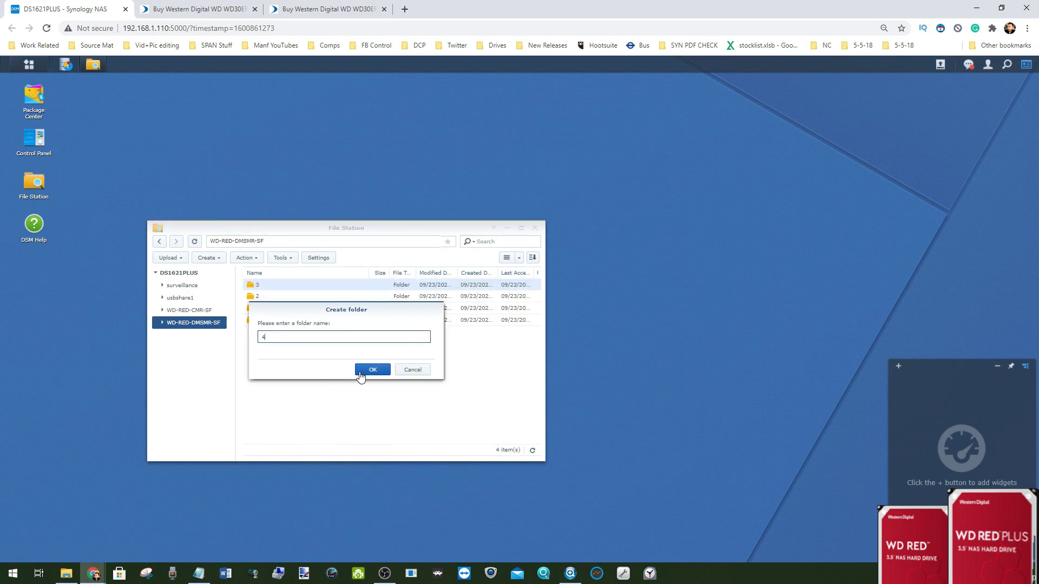
left_click(373, 369)
right_click(289, 363)
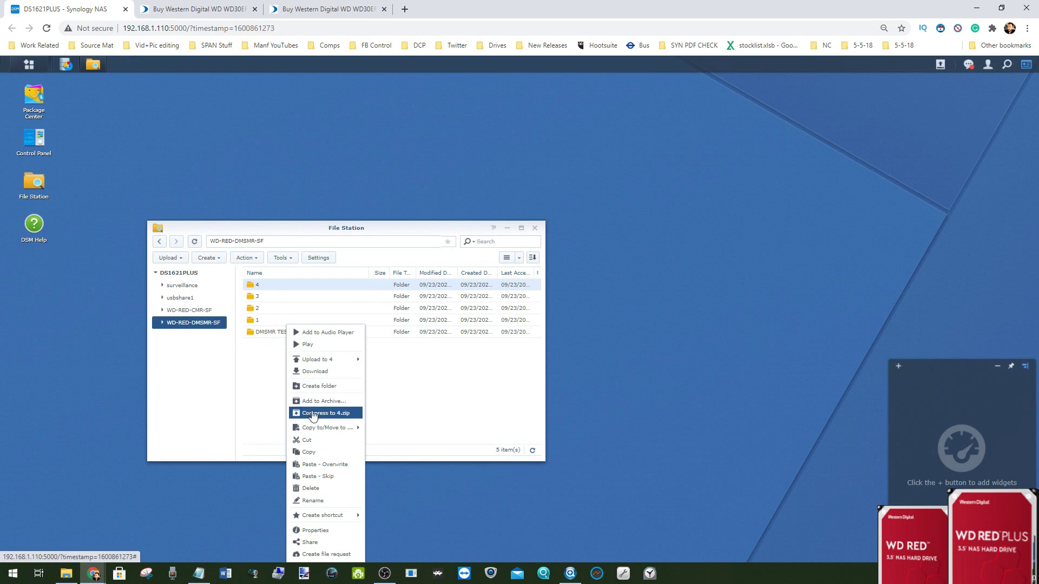
left_click(312, 386)
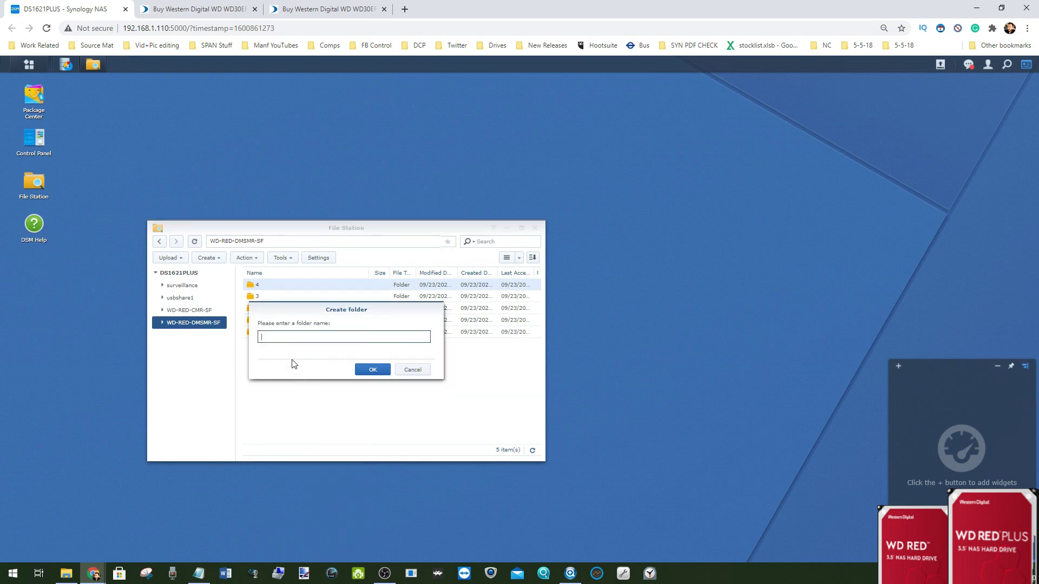
type("5")
left_click(373, 369)
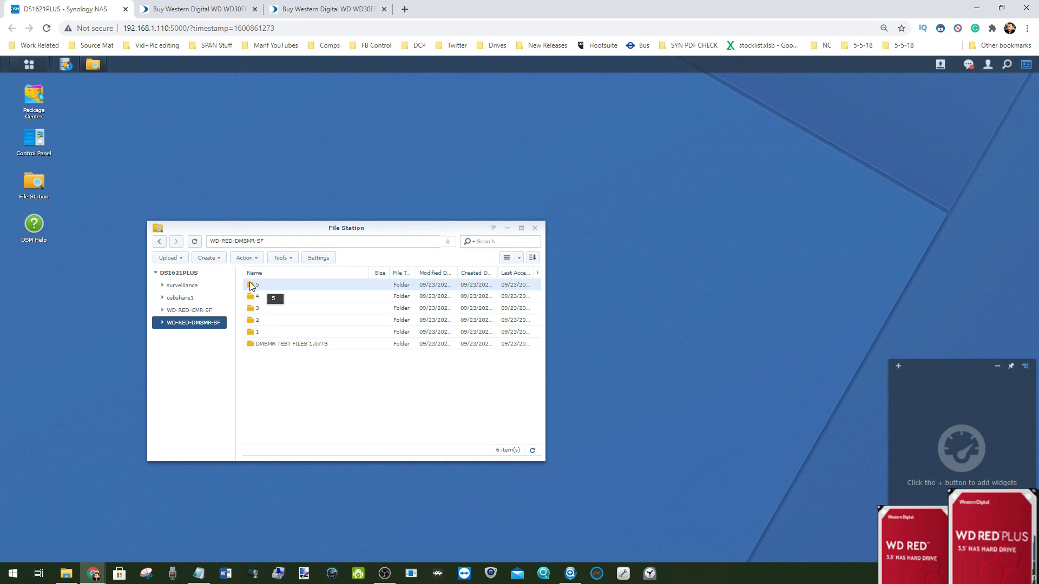
right_click(268, 344)
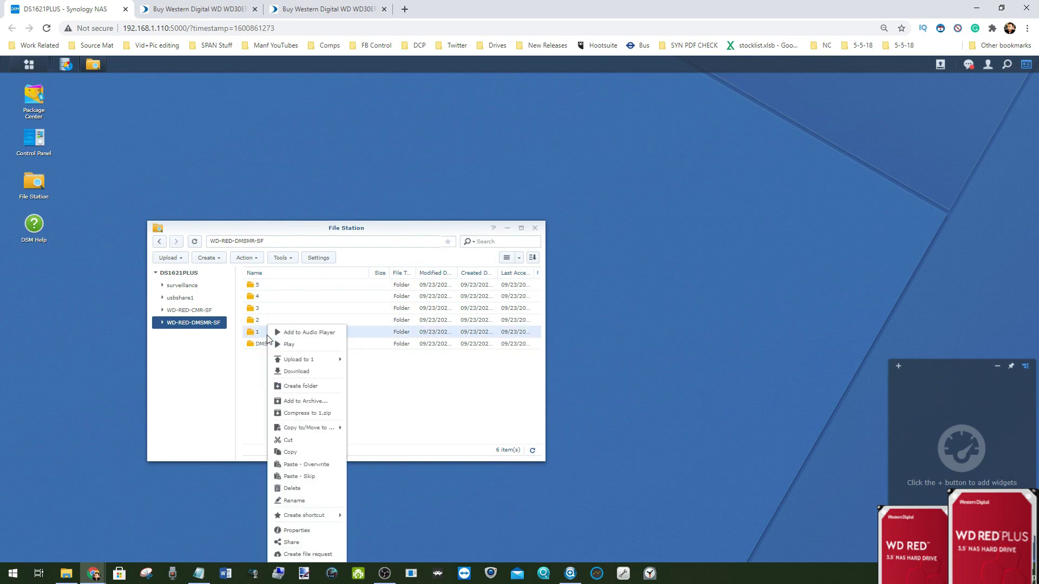
- Copy the DMSMR TEST FILES 1.07TB folder again and maximize the File Station window
left_click(504, 412)
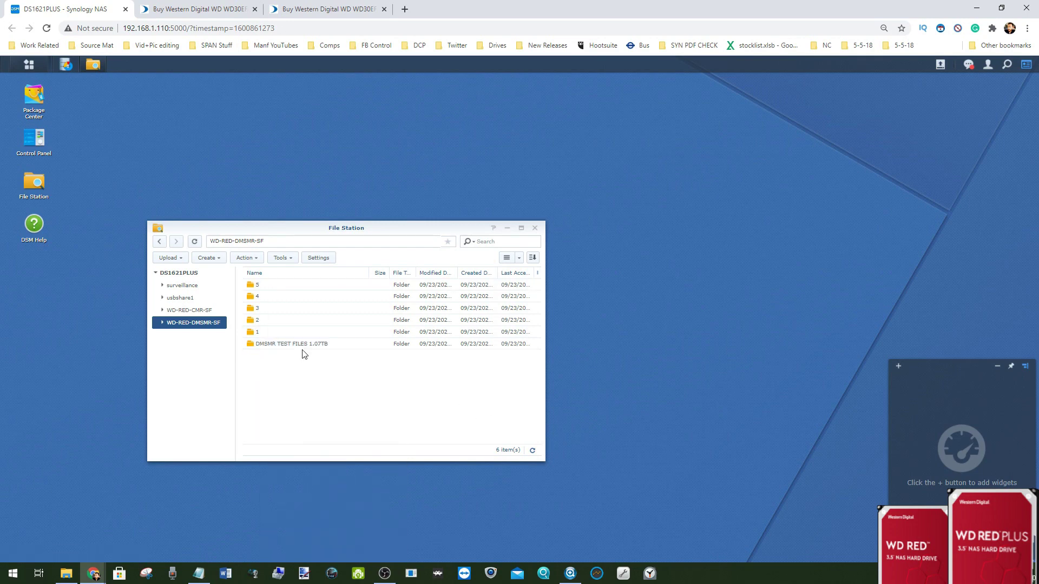
right_click(297, 344)
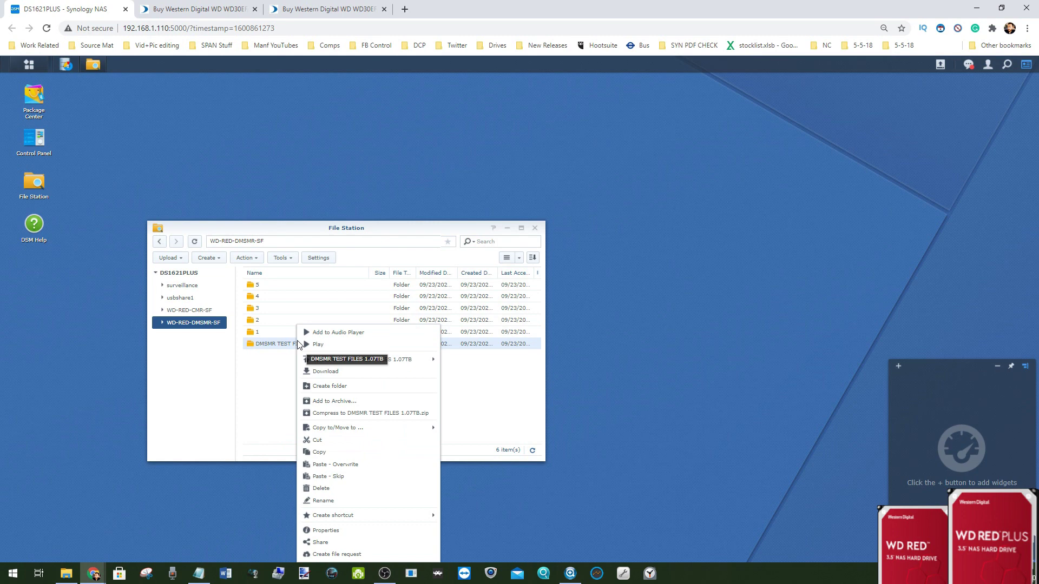
left_click(326, 451)
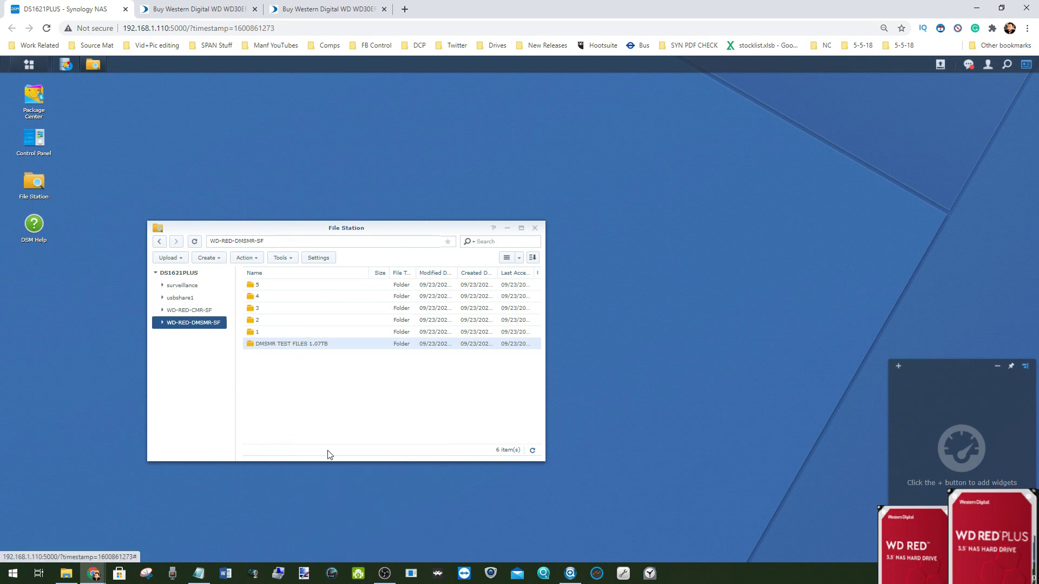
right_click(271, 345)
mouse_move(377, 428)
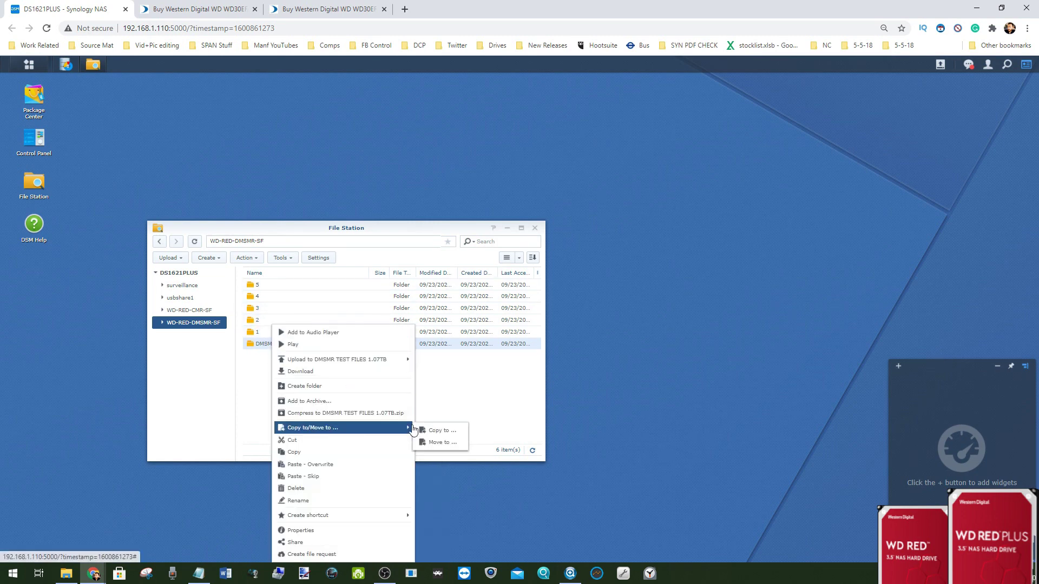
left_click(461, 364)
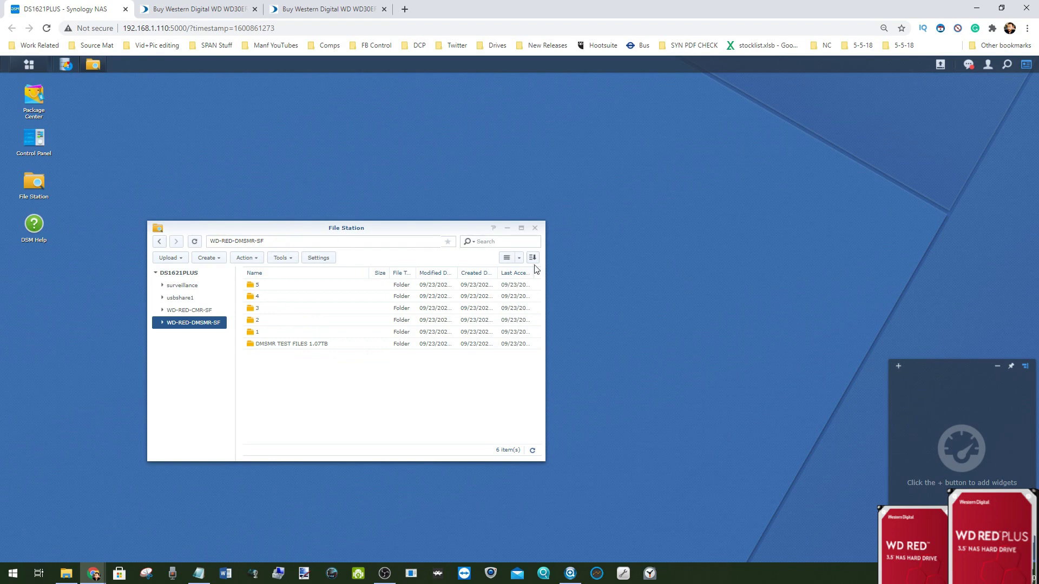
left_click(520, 227)
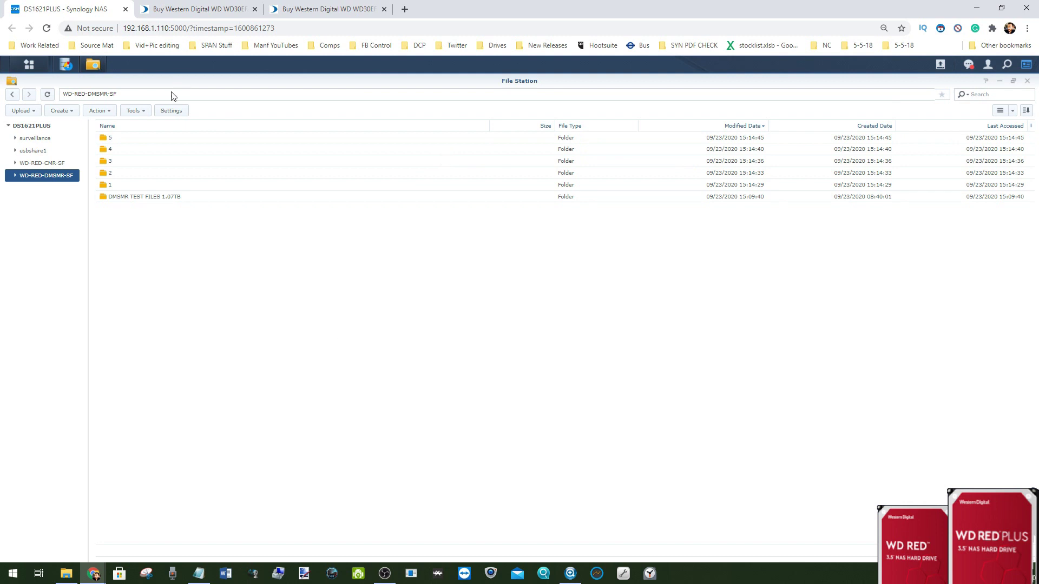
- Copy DMSMR TEST FILES, check folder 1, and paste the test files into folder 2
right_click(126, 198)
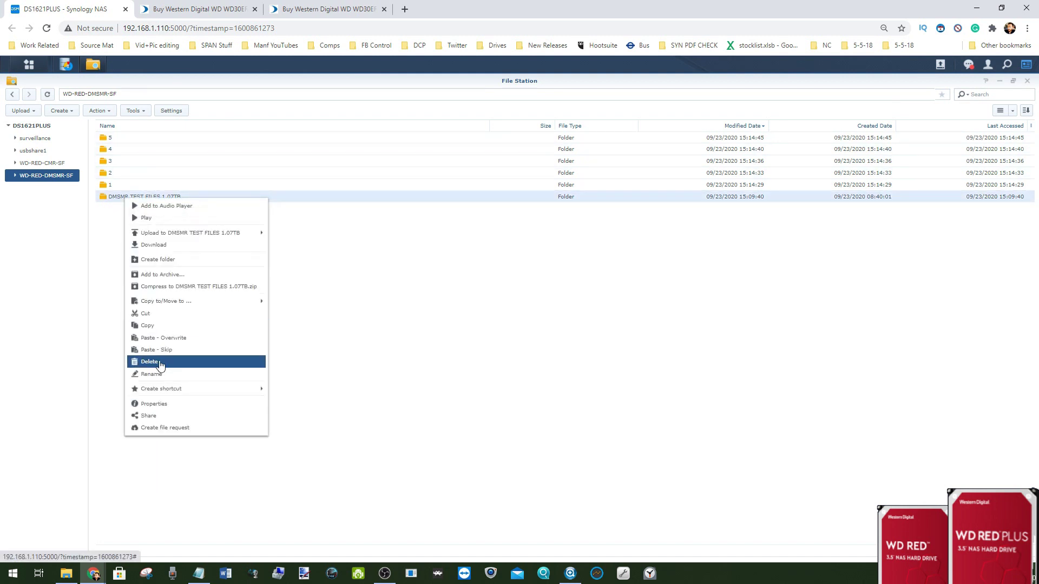
left_click(147, 325)
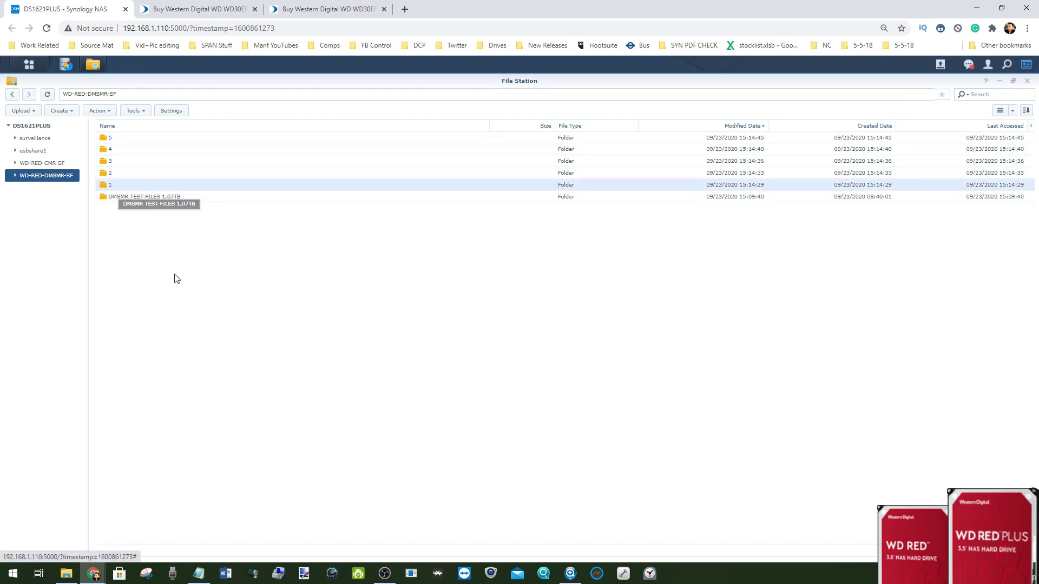
key("Return")
left_click(100, 95)
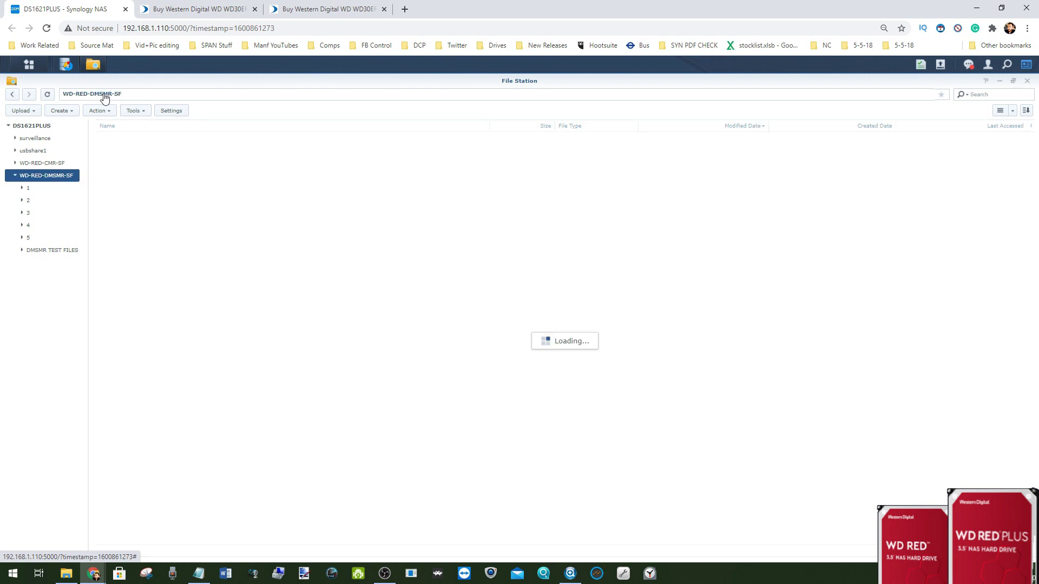
double_click(111, 185)
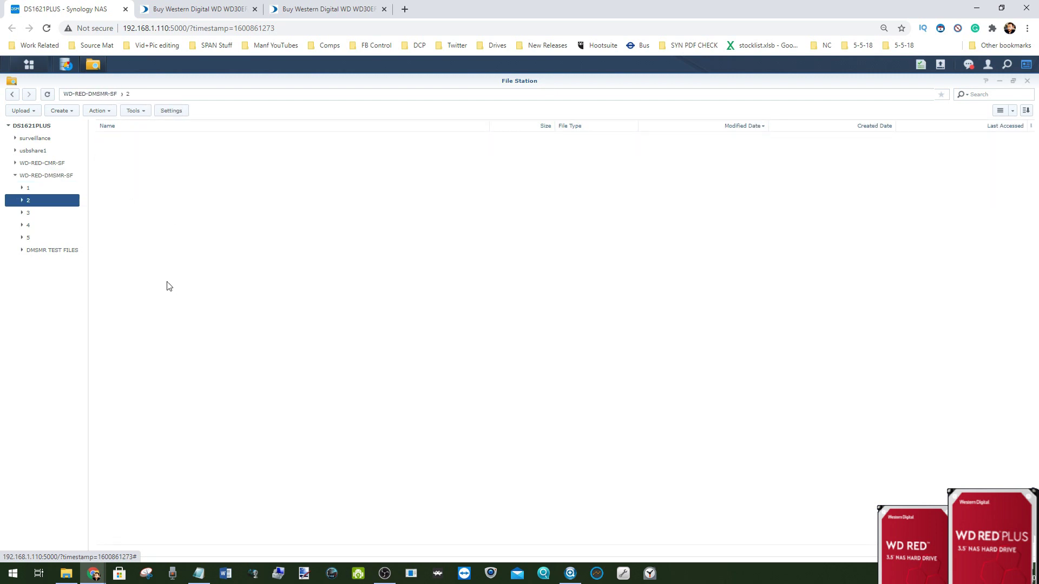
key("ctrl+v")
left_click(107, 96)
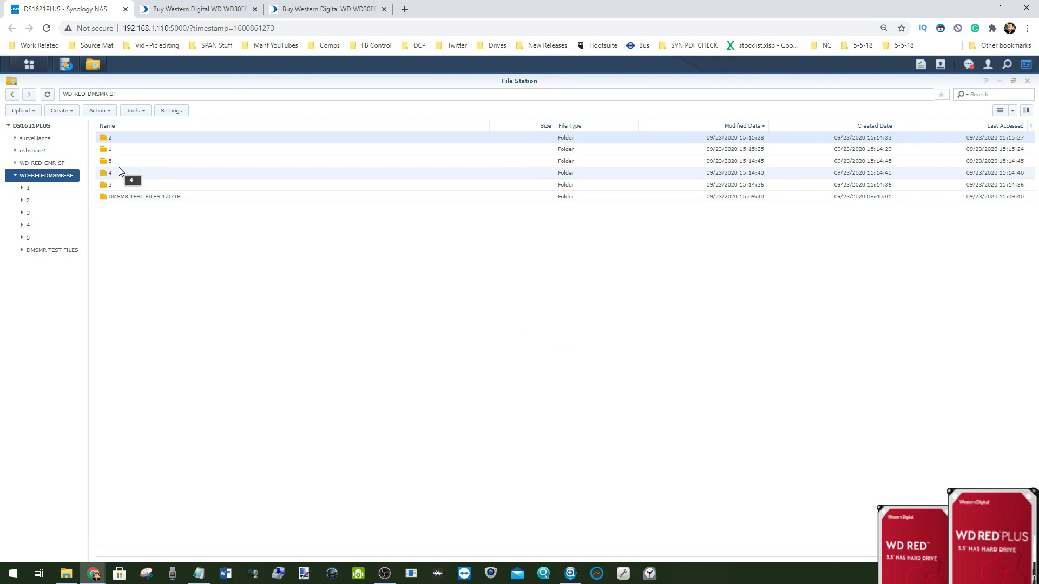
- Open folders 3, 4 and 5 in turn for the copy, returning to WD-RED-DMSMR-SF each time
double_click(118, 183)
left_click(100, 95)
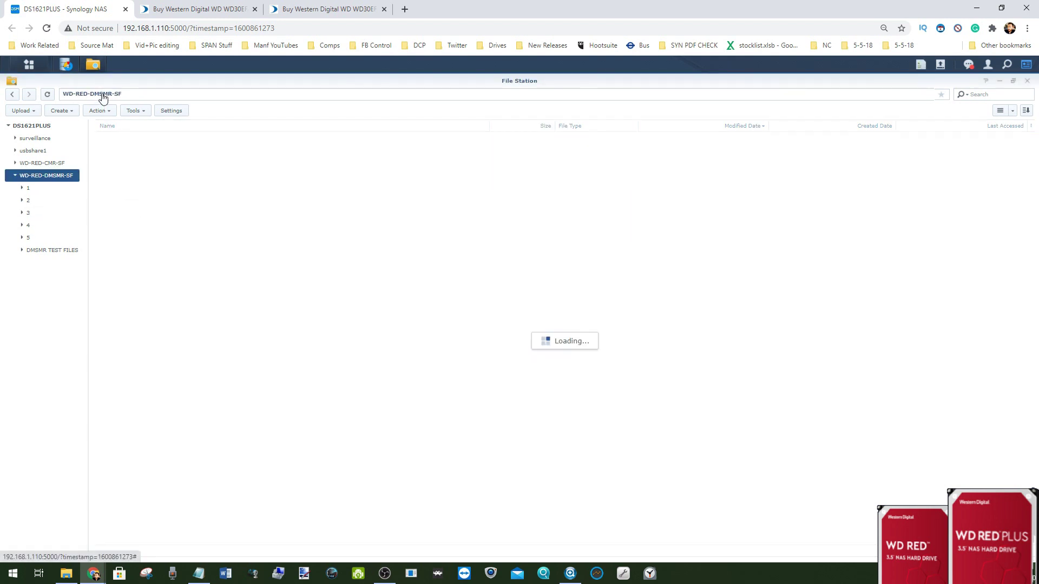
double_click(112, 187)
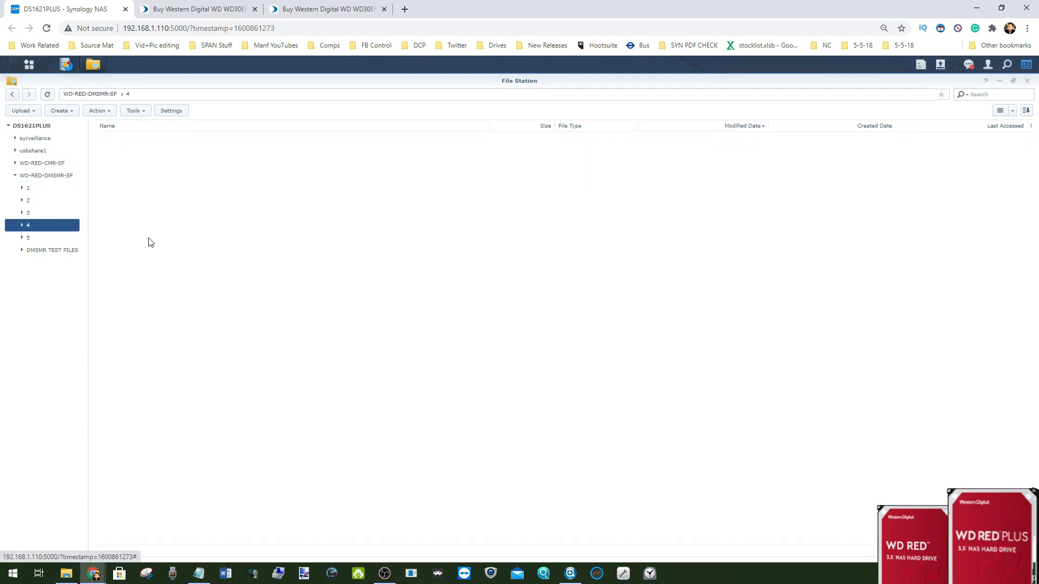
left_click(100, 94)
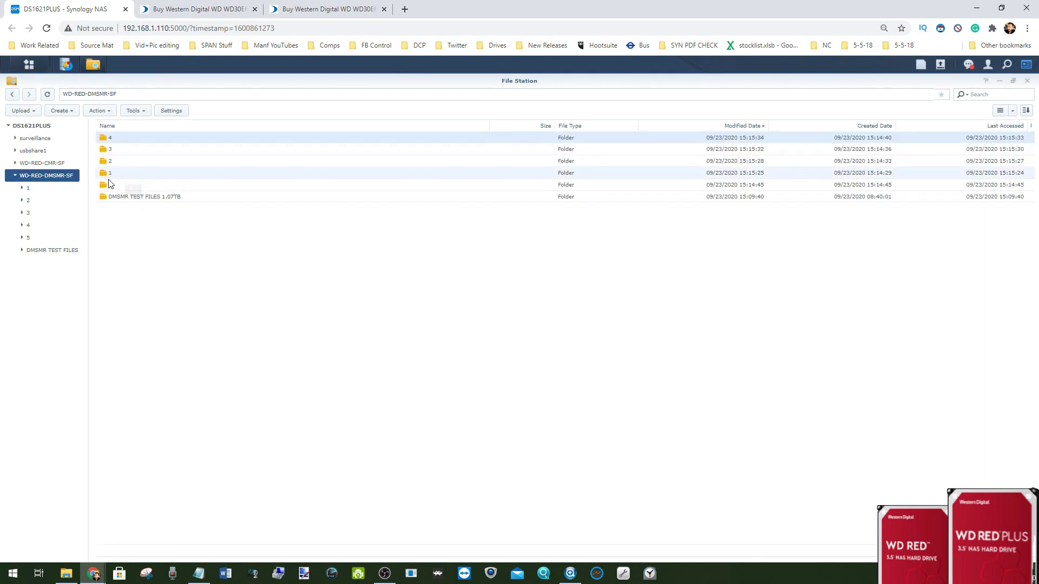
double_click(111, 185)
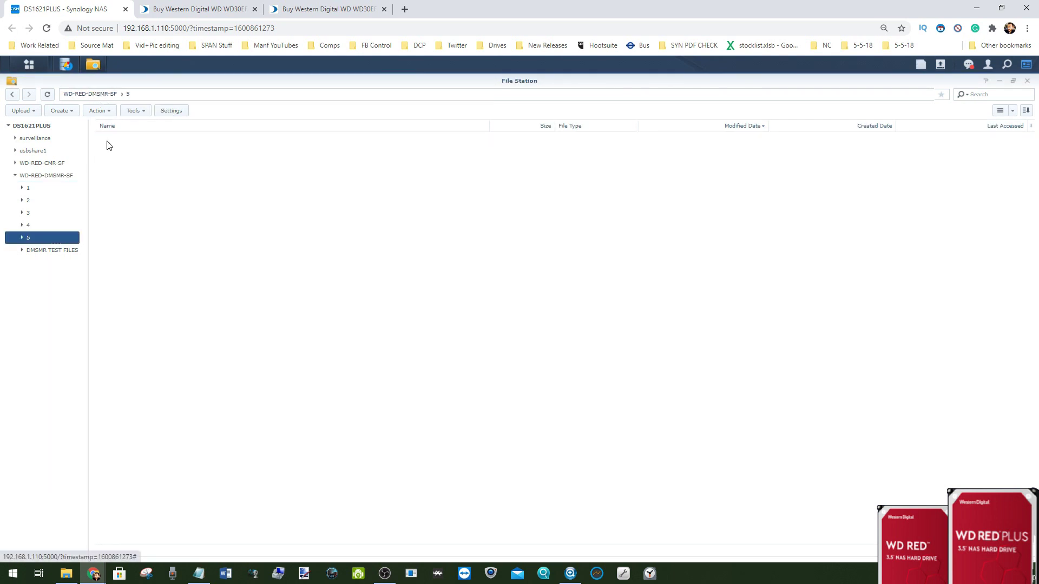
left_click(99, 94)
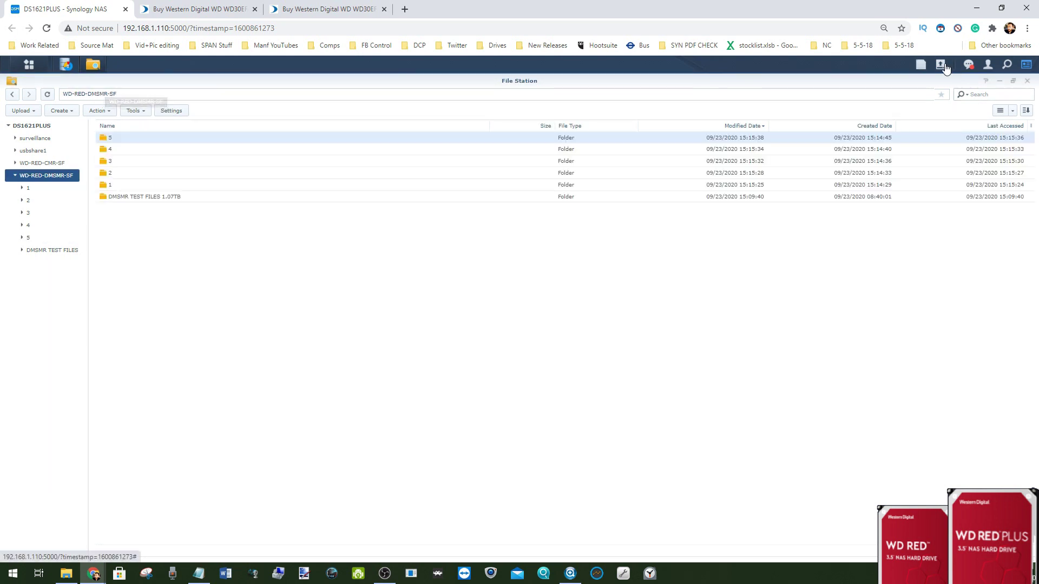
- Open File Task Monitor from Background Task > All and move it higher up
left_click(920, 65)
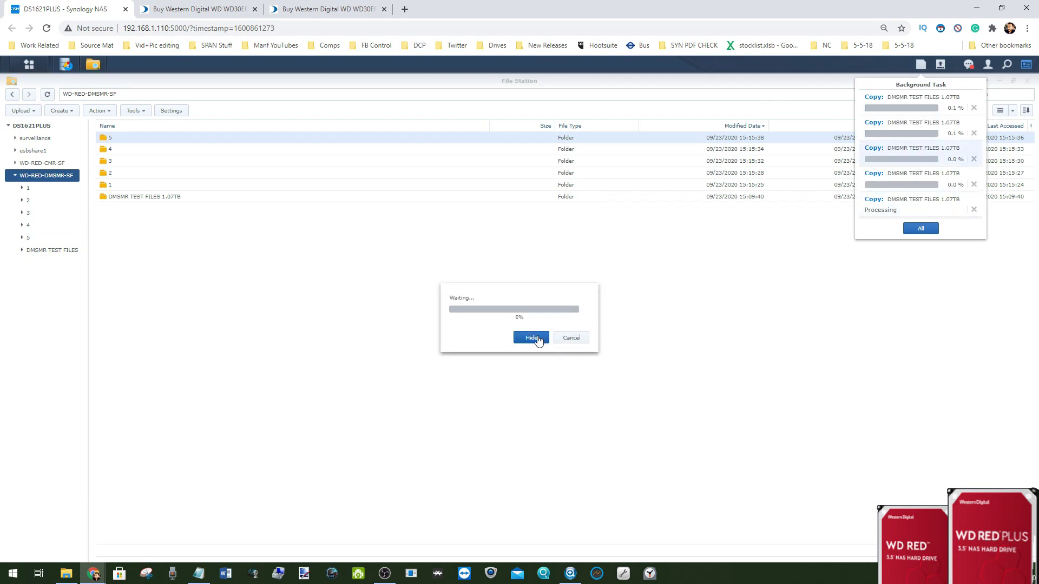
left_click(531, 337)
left_click(921, 66)
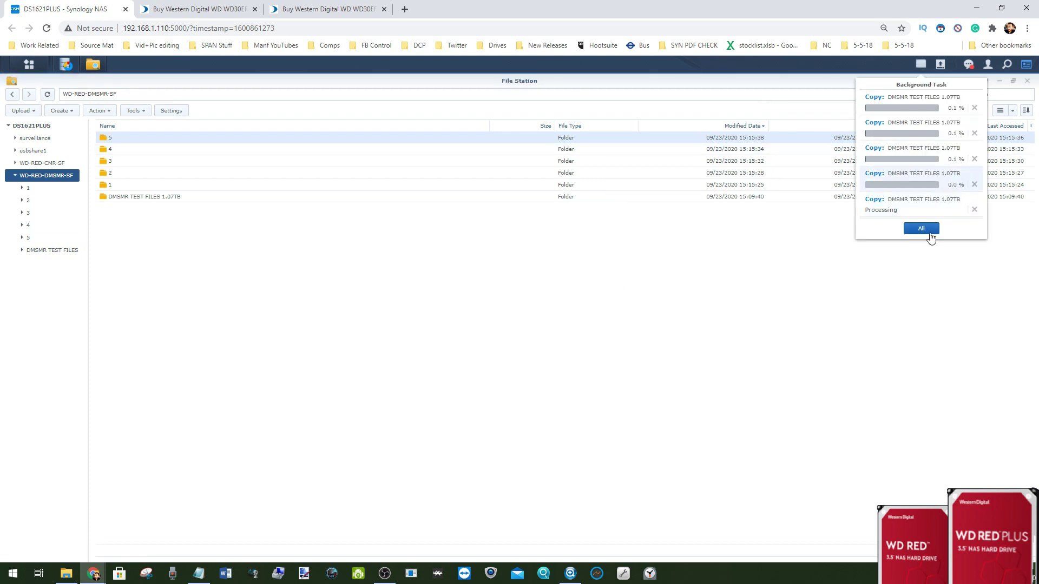
left_click(927, 231)
left_click_drag(420, 269, 424, 244)
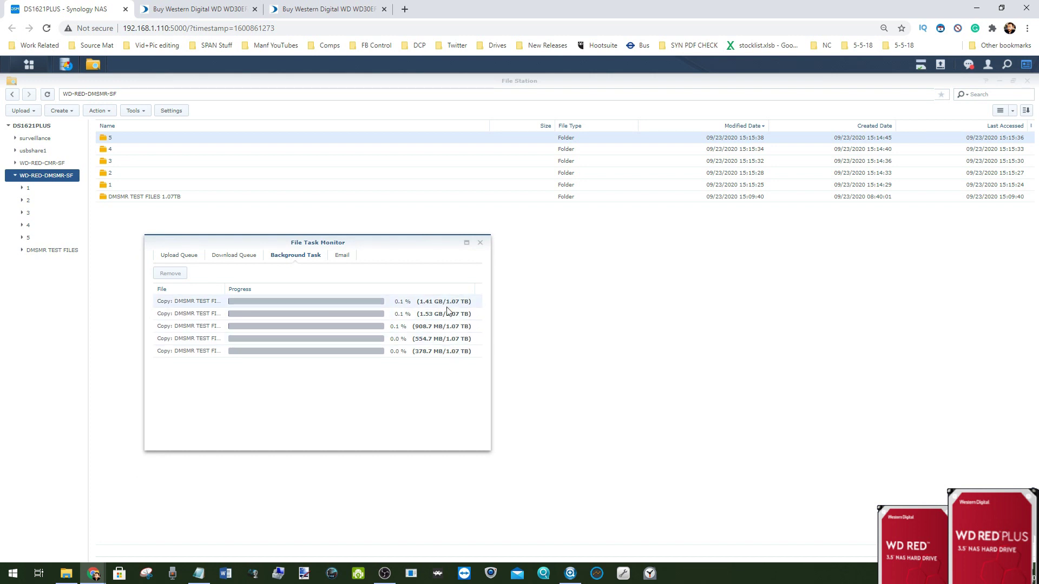
- Place Storage Manager's Overview, showing both volumes at 20%, beside the copy monitor
left_click(55, 68)
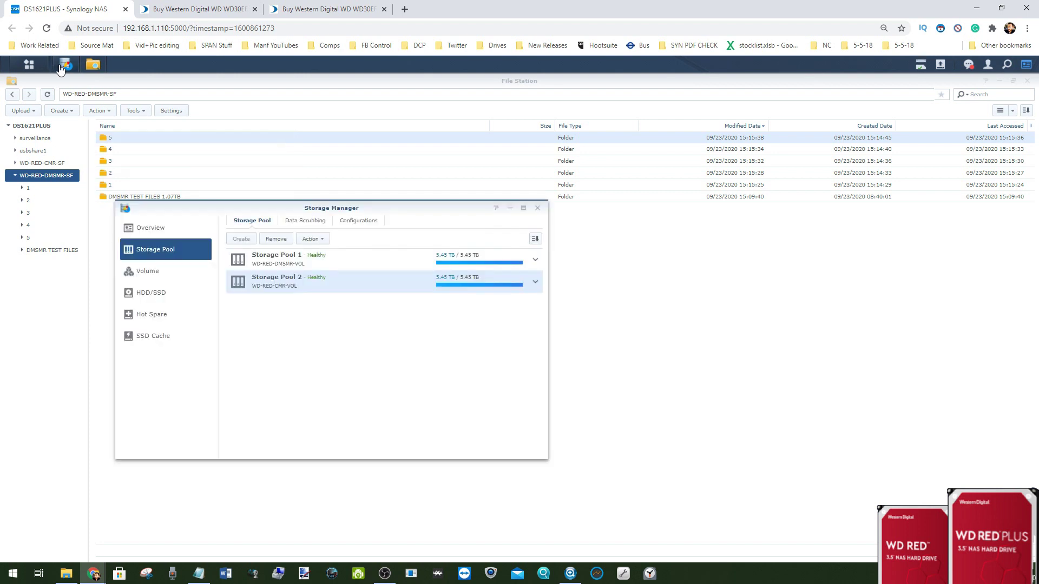
left_click(172, 271)
left_click(138, 228)
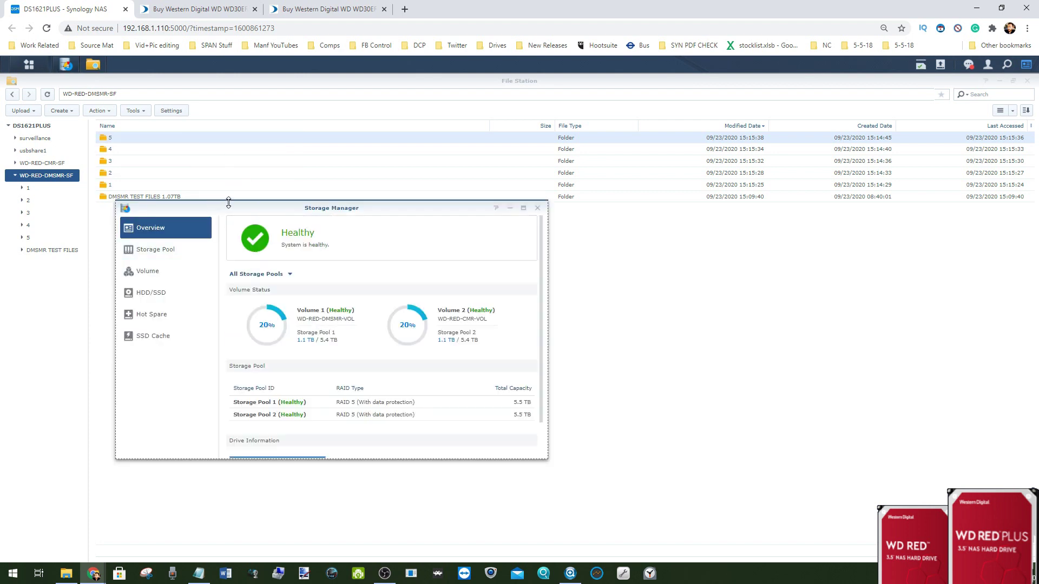
left_click_drag(166, 206, 573, 266)
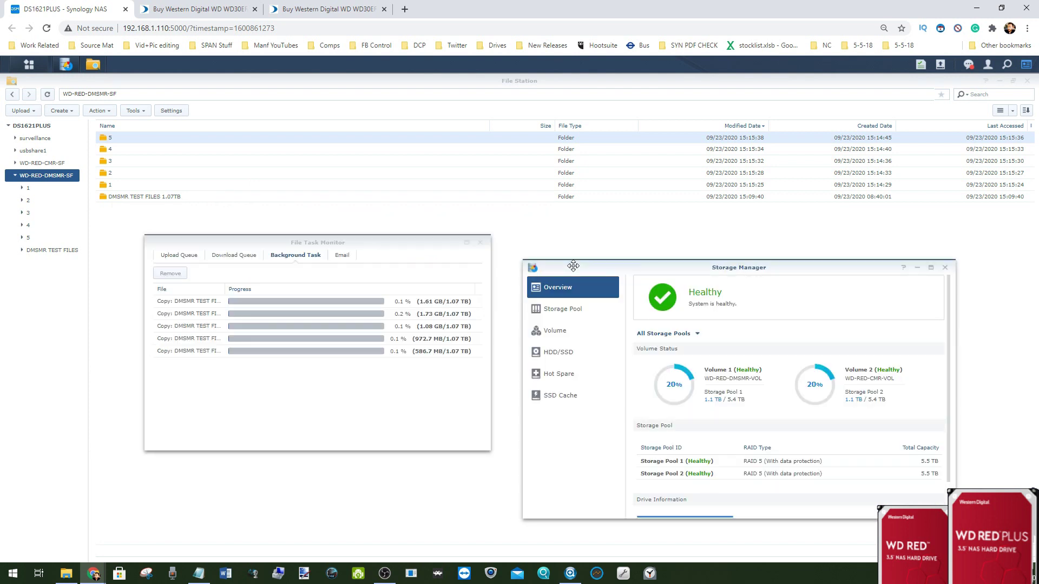
left_click_drag(412, 245, 403, 292)
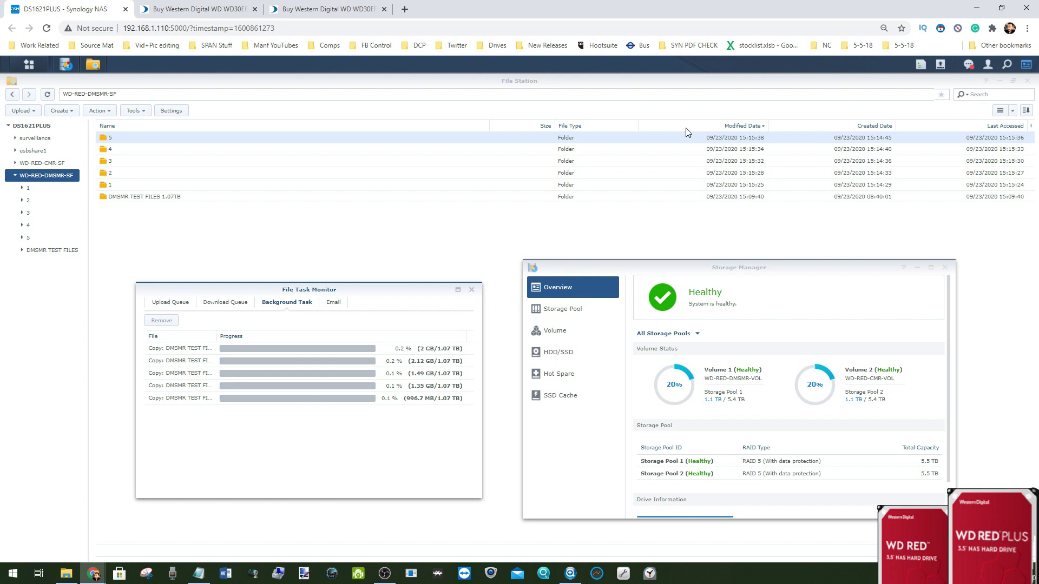
left_click(488, 132)
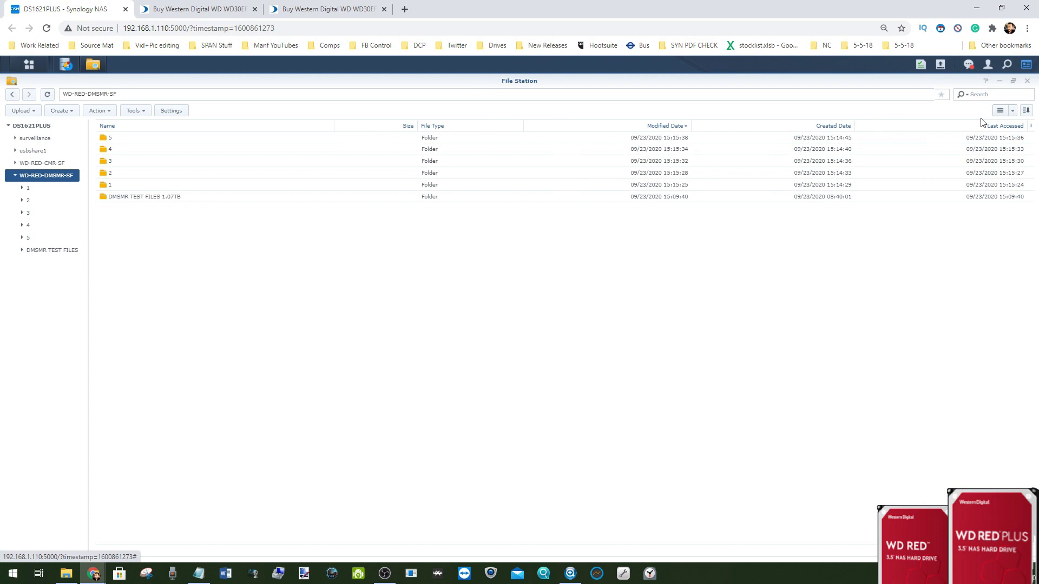
- Monitor the five copy jobs and storage usage until Volume 1 reaches 100% and errors appear
left_click(934, 66)
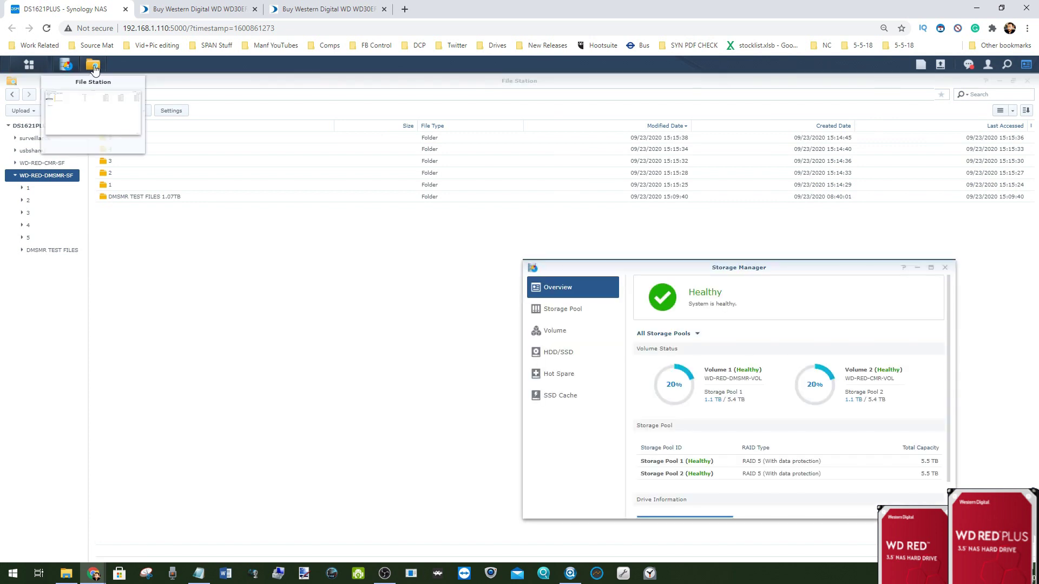
left_click(934, 65)
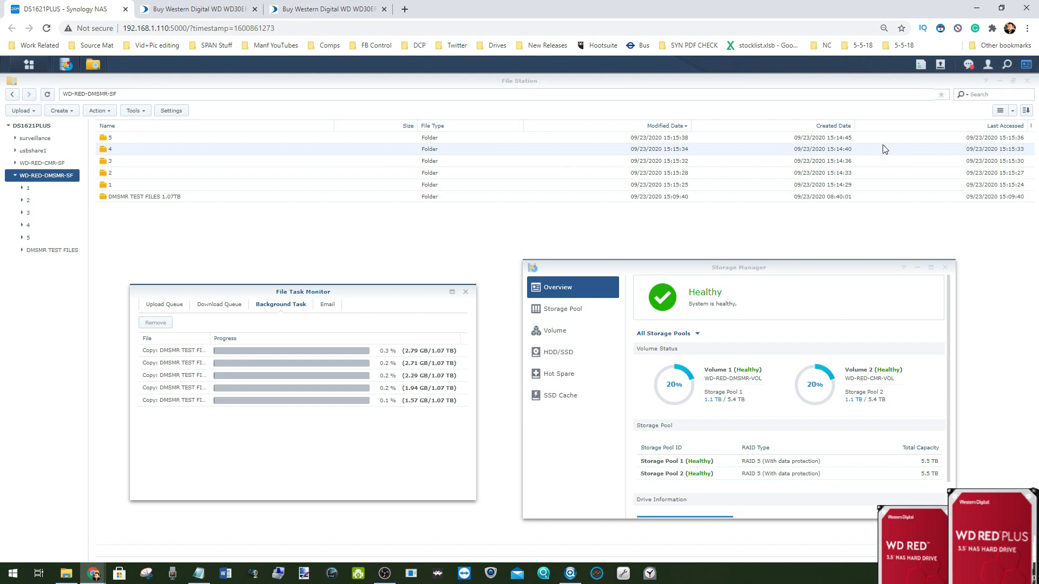
left_click(66, 66)
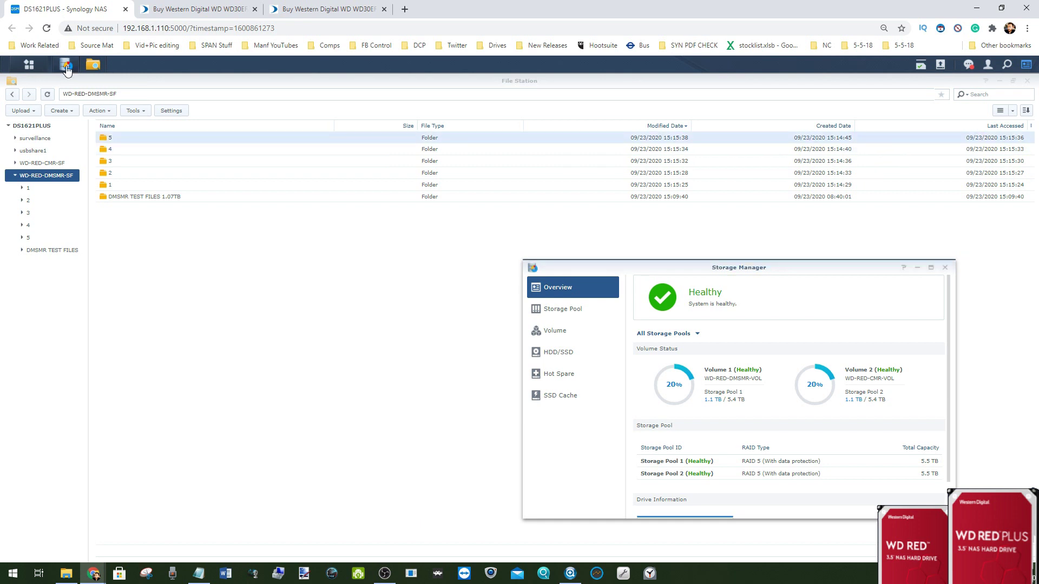
left_click(920, 64)
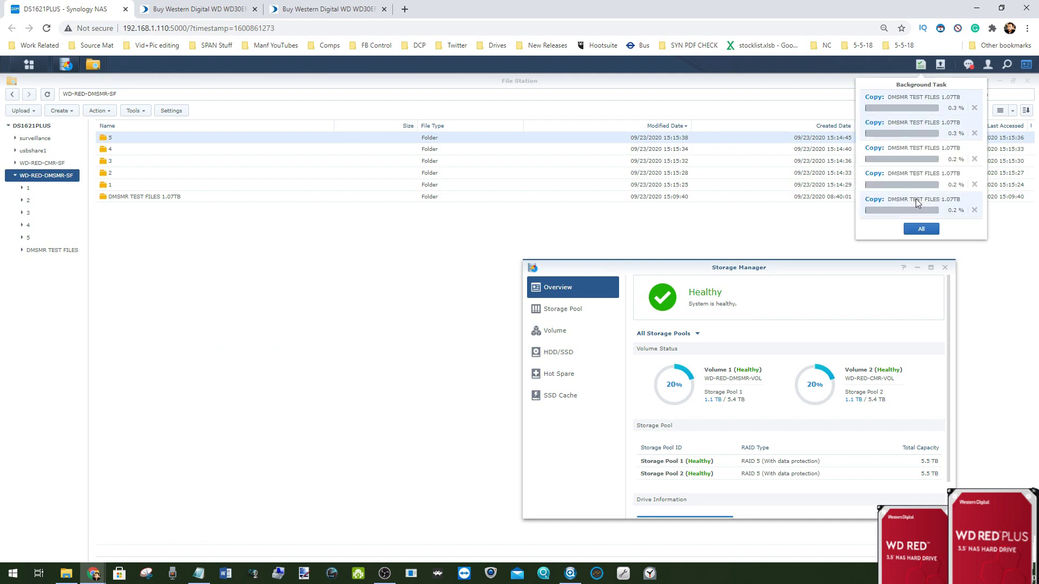
left_click(920, 229)
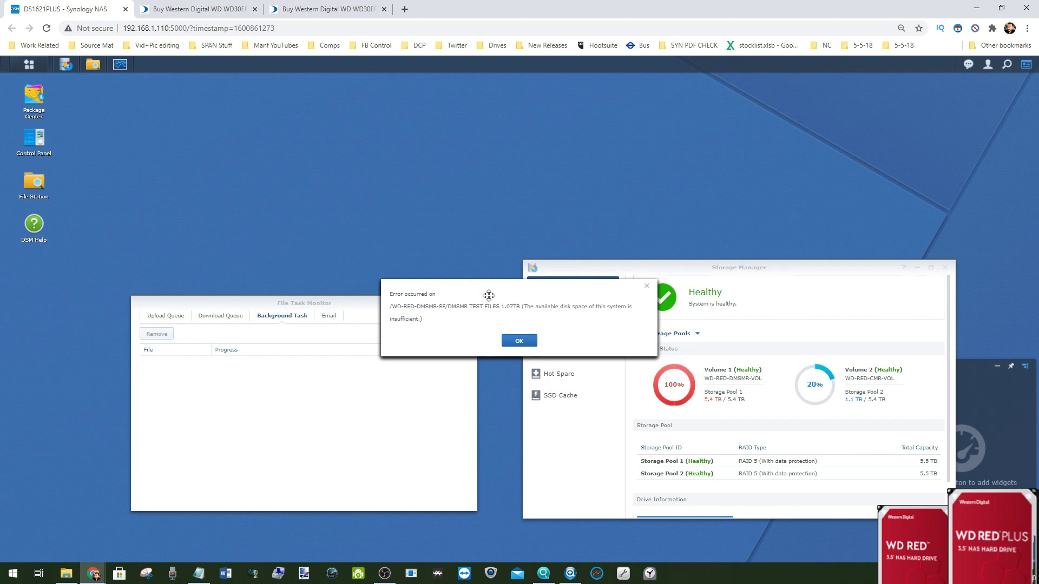
- Dismiss the three insufficient-space errors and view notifications on the failed copy and low capacity
left_click_drag(489, 295, 448, 306)
left_click(485, 354)
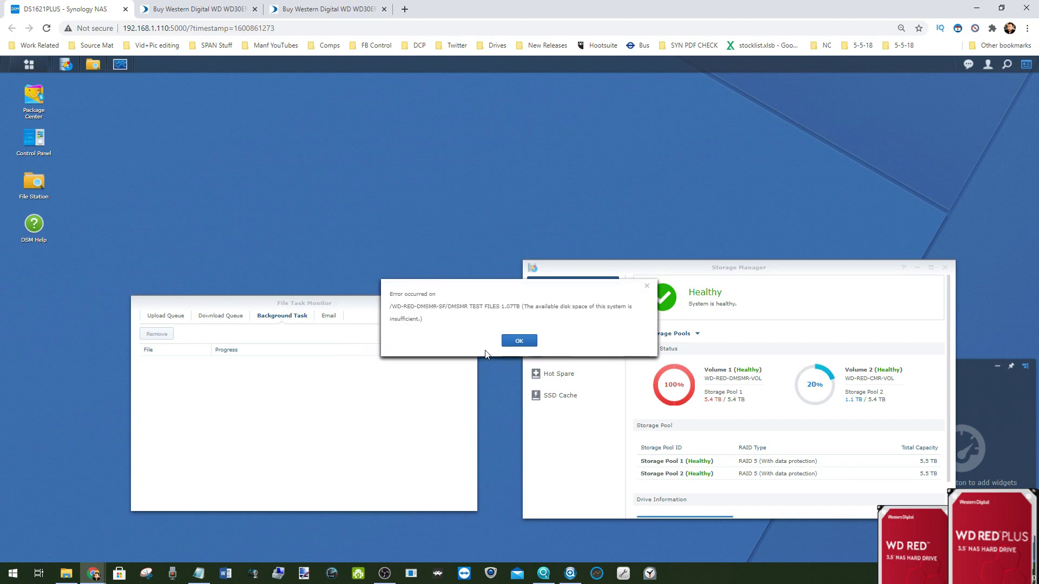
left_click(520, 342)
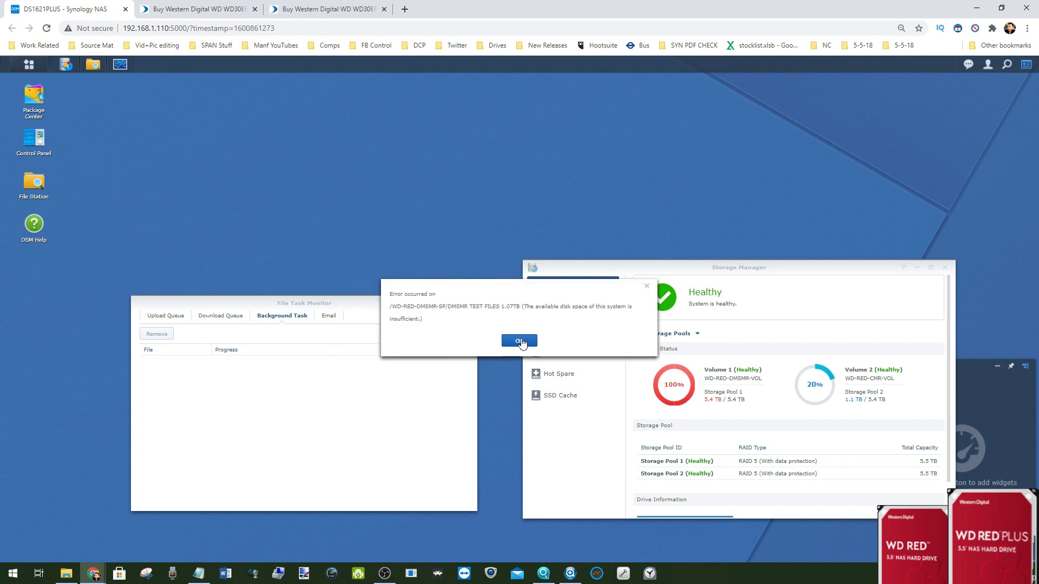
left_click(519, 341)
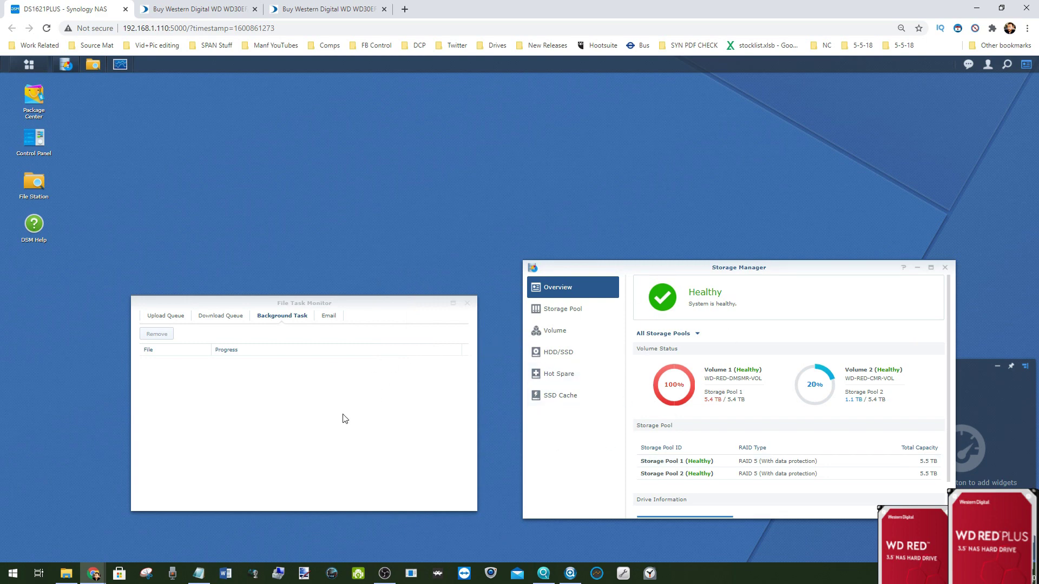
left_click(968, 65)
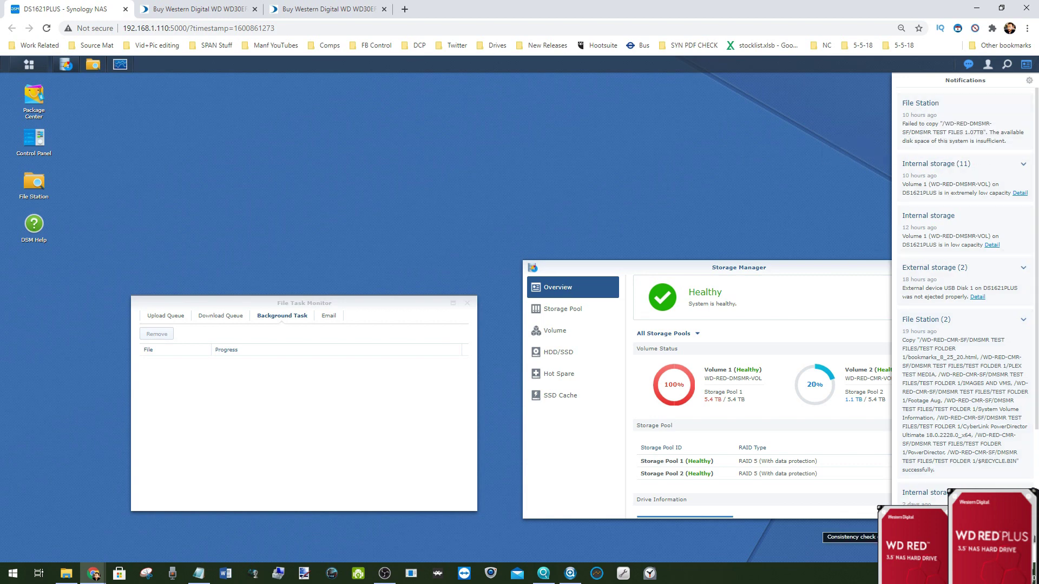
- Review the full notifications history with the failed 09/23/2020 23:58 copy, checking the Notepad log
left_click(936, 241)
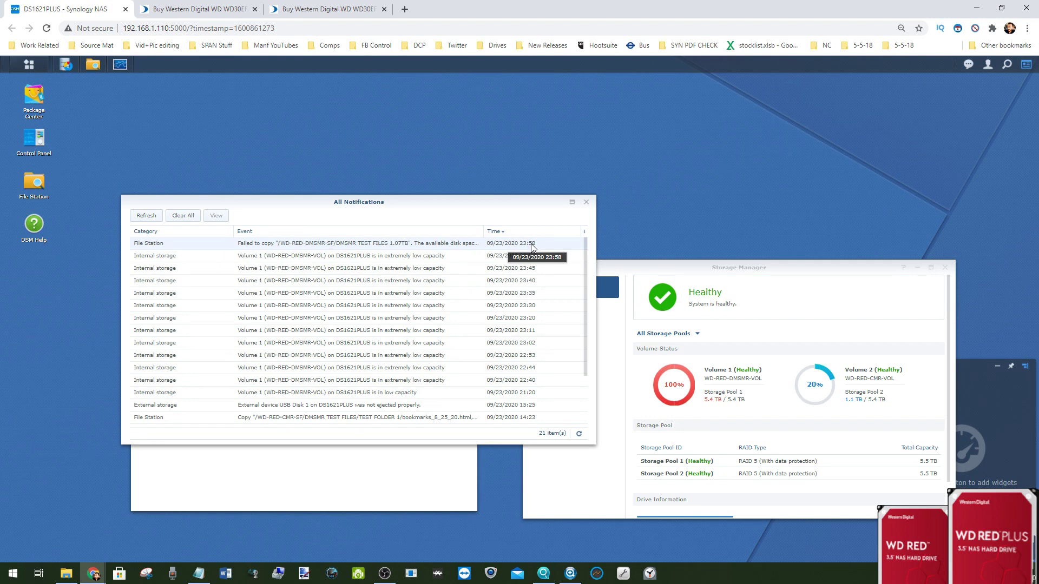
left_click(198, 573)
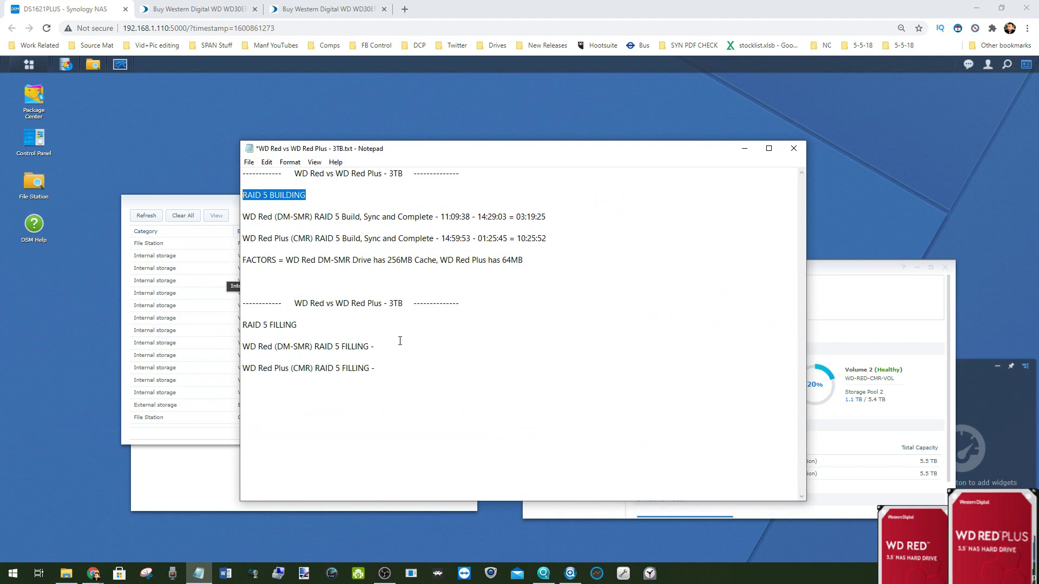
left_click(400, 340)
key("alt+Tab")
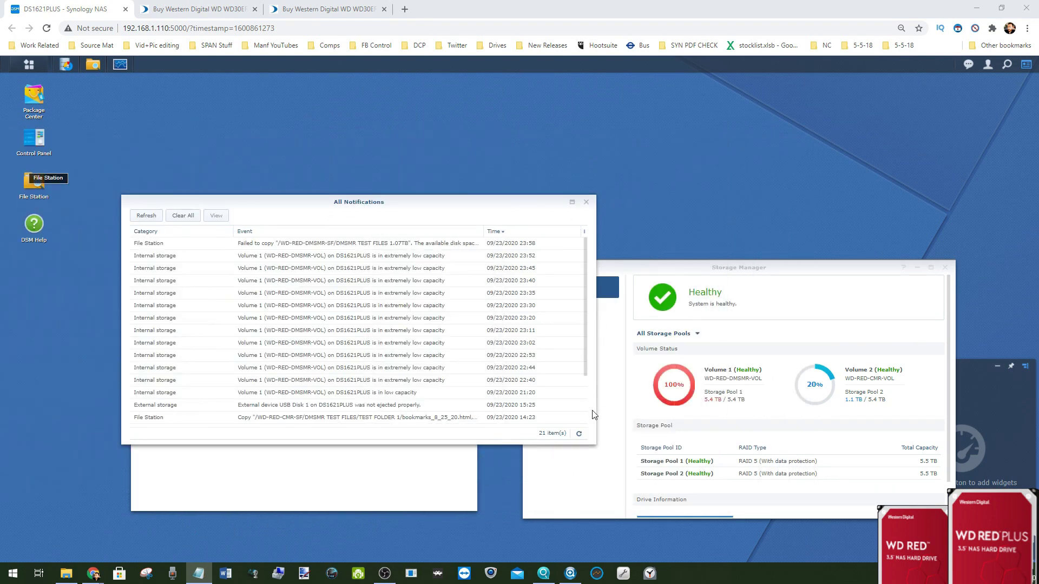
left_click(586, 202)
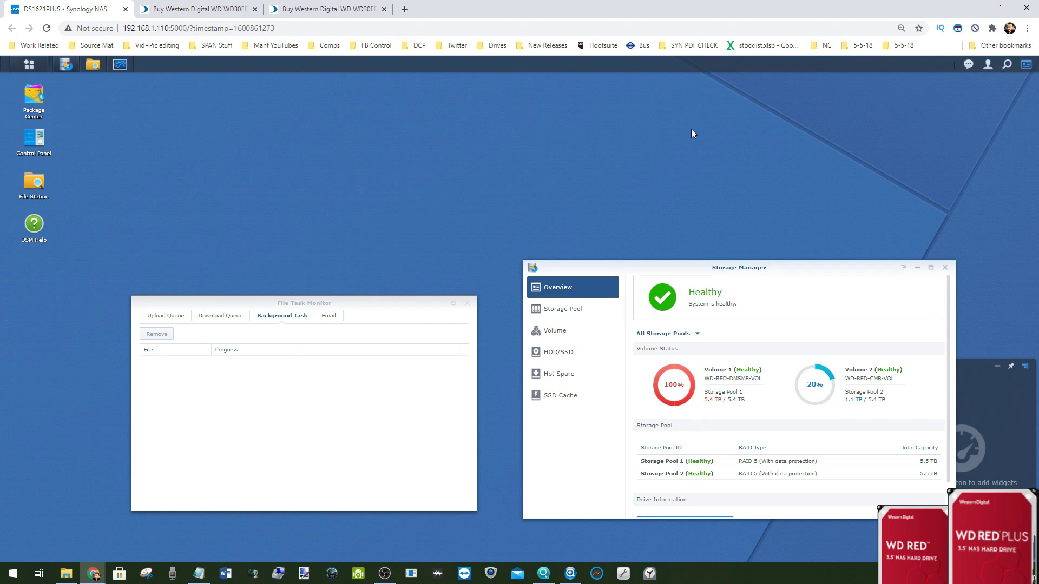
- Open Resource Monitor from the DSM taskbar
left_click(124, 65)
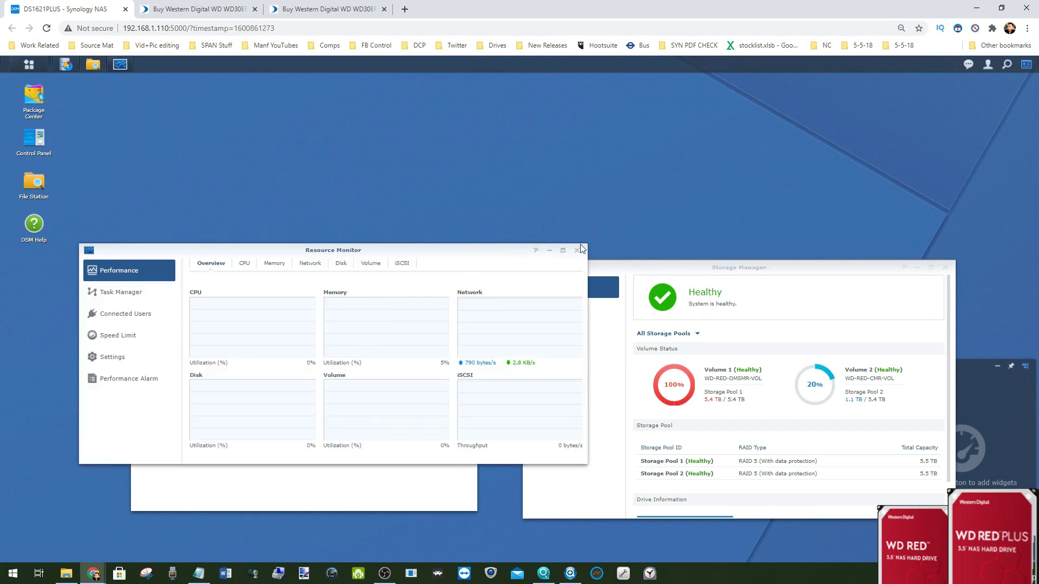
- Put Resource Monitor away and delete folder 5 from the WD-RED-DMSMR-SF listing
left_click(550, 250)
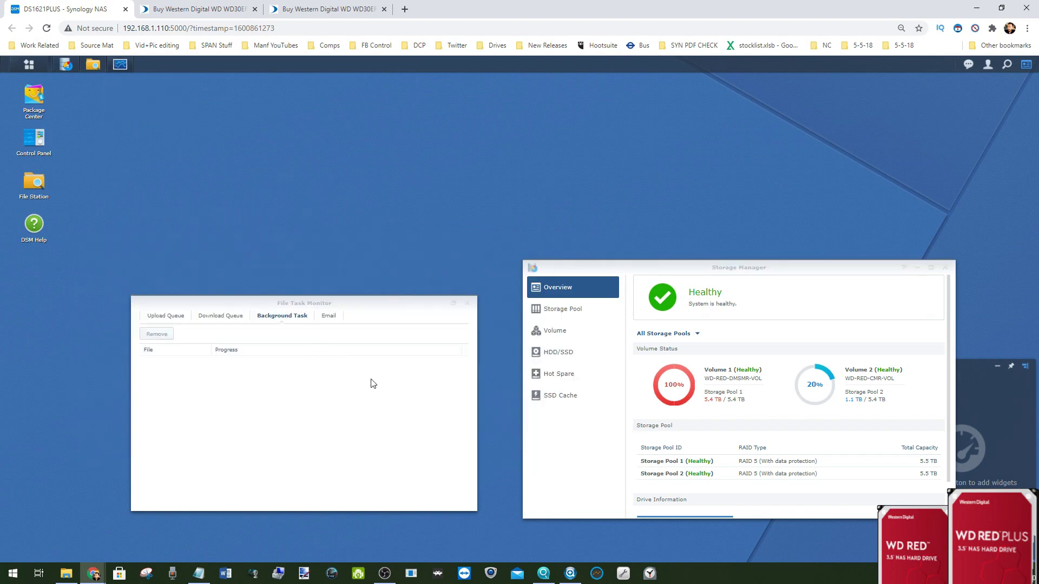
left_click(93, 65)
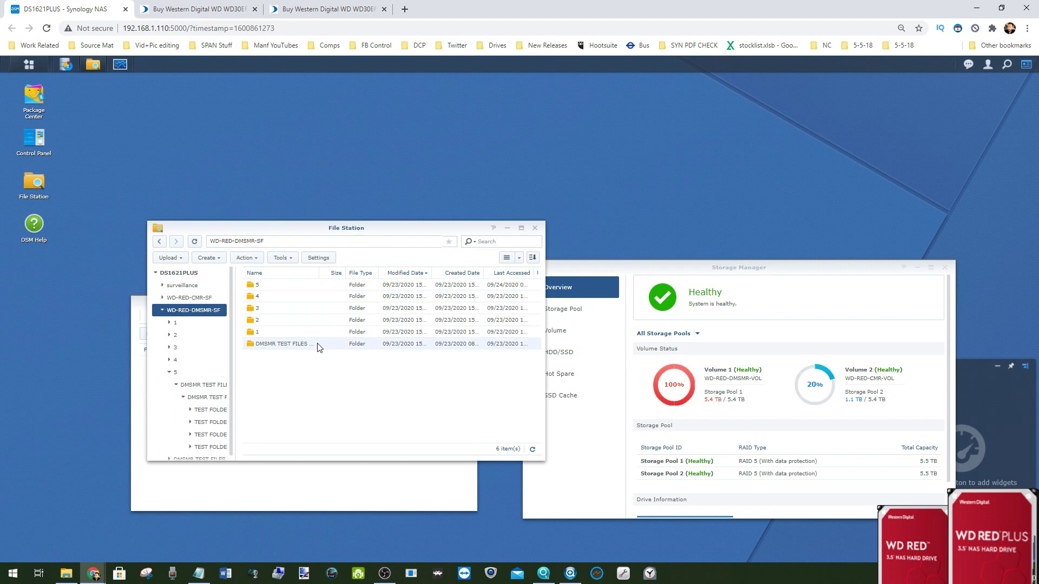
left_click_drag(265, 325, 298, 346)
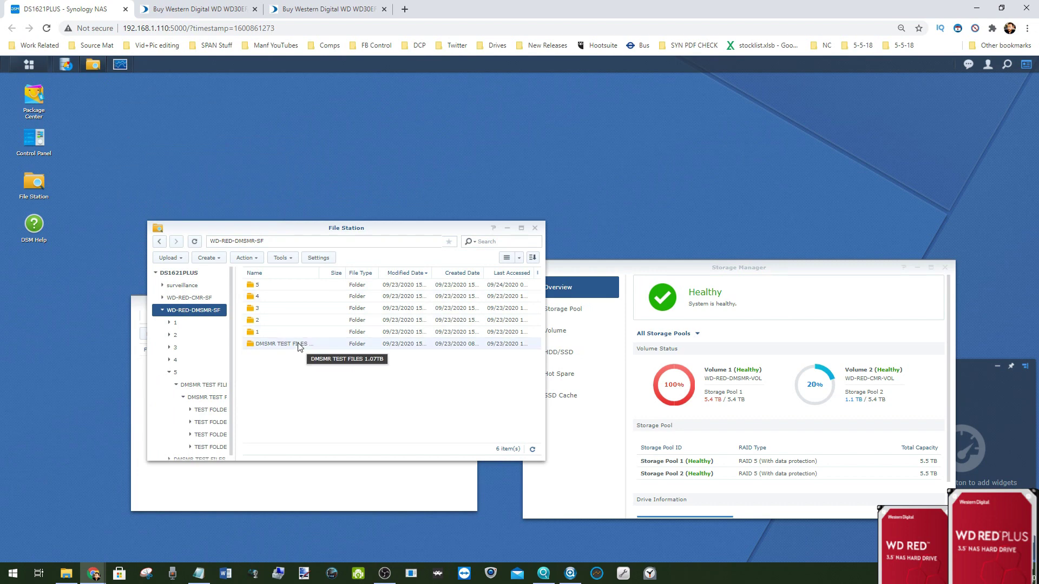
right_click(294, 286)
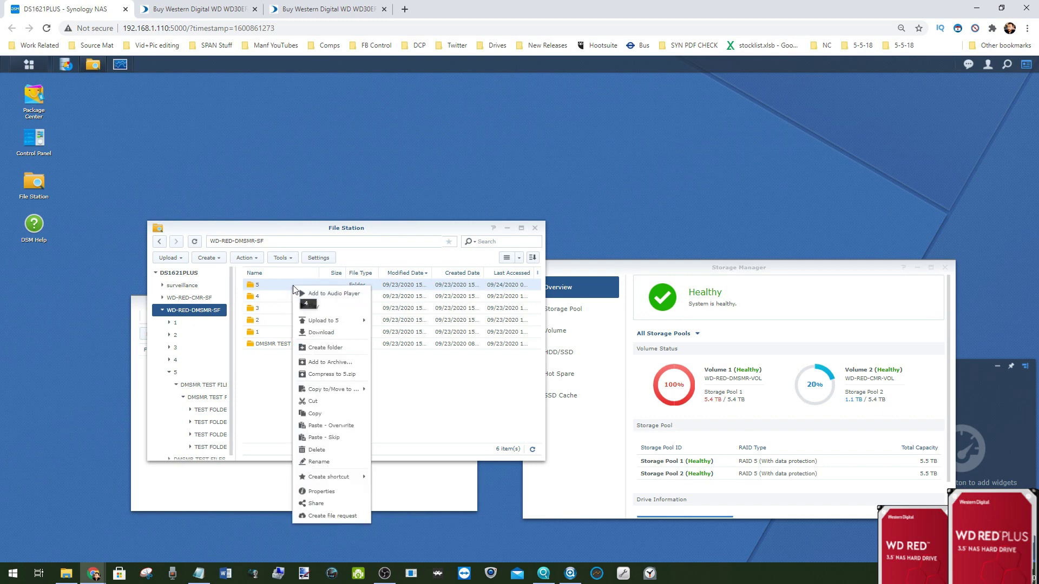
left_click(327, 450)
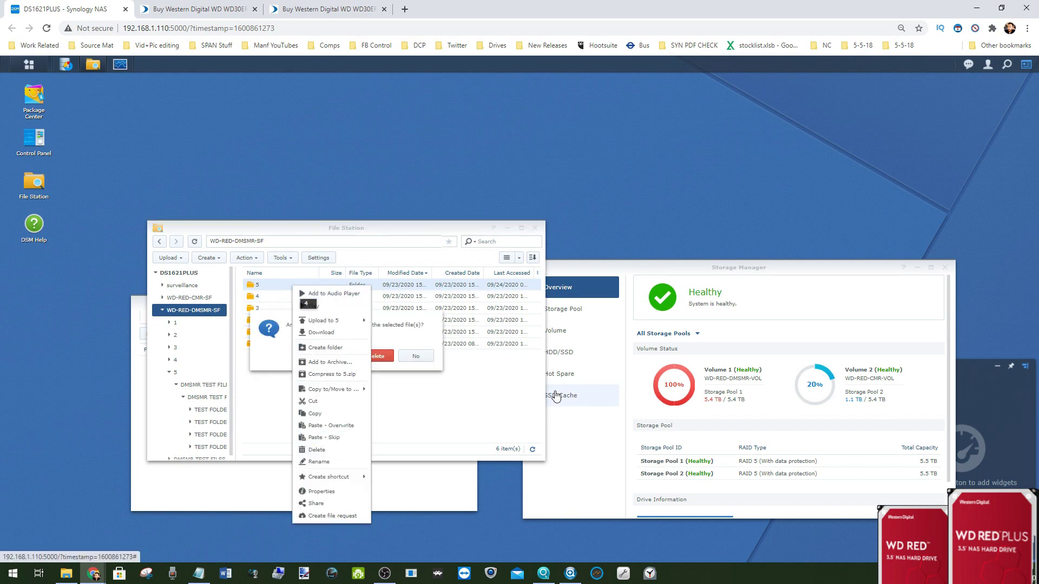
left_click(382, 356)
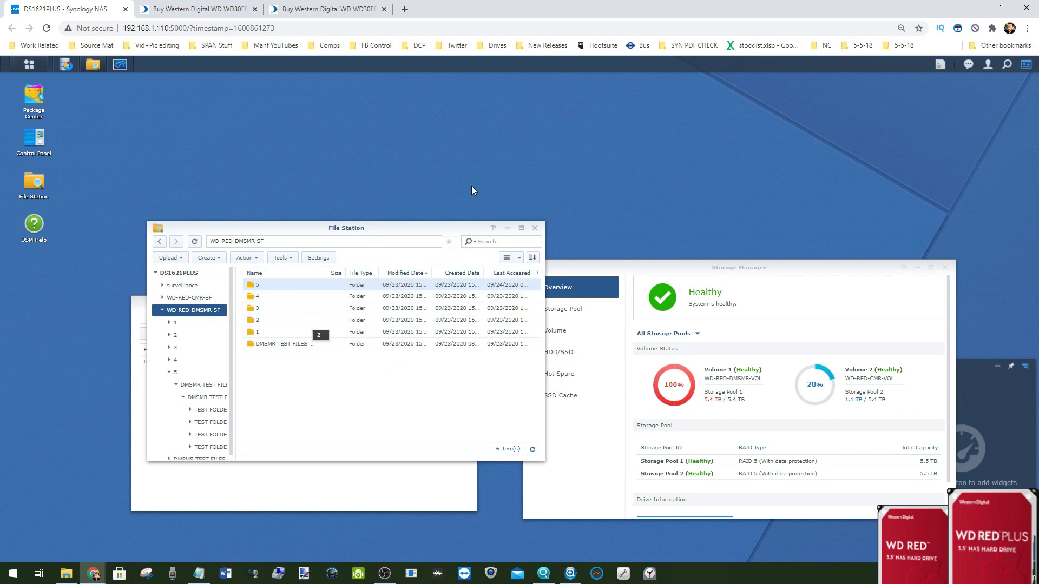
- Relaunch Storage Manager to show Volume 1 at 84%, check the deletion task, and open Resource Monitor
left_click(944, 267)
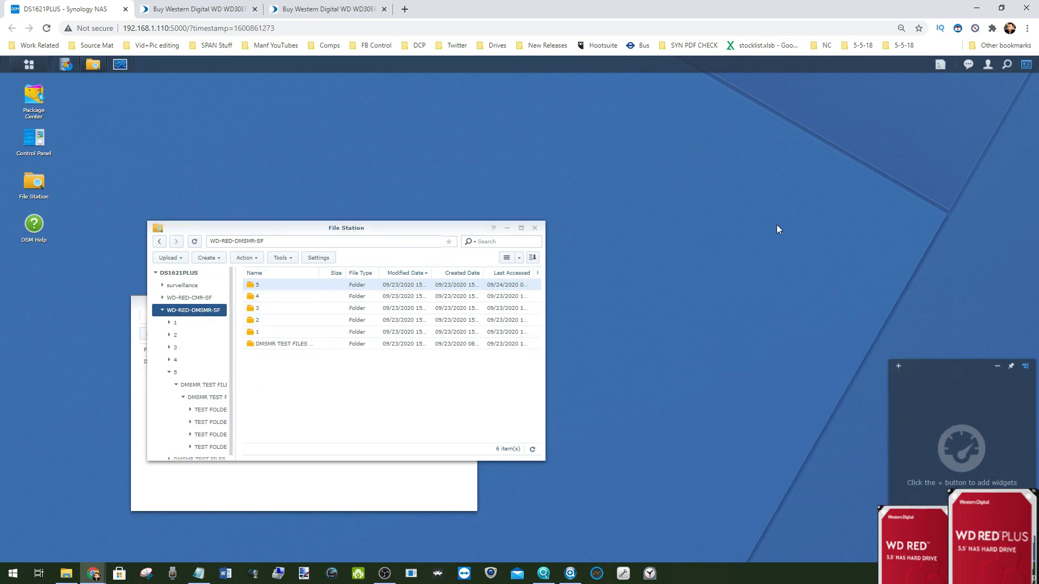
left_click(28, 64)
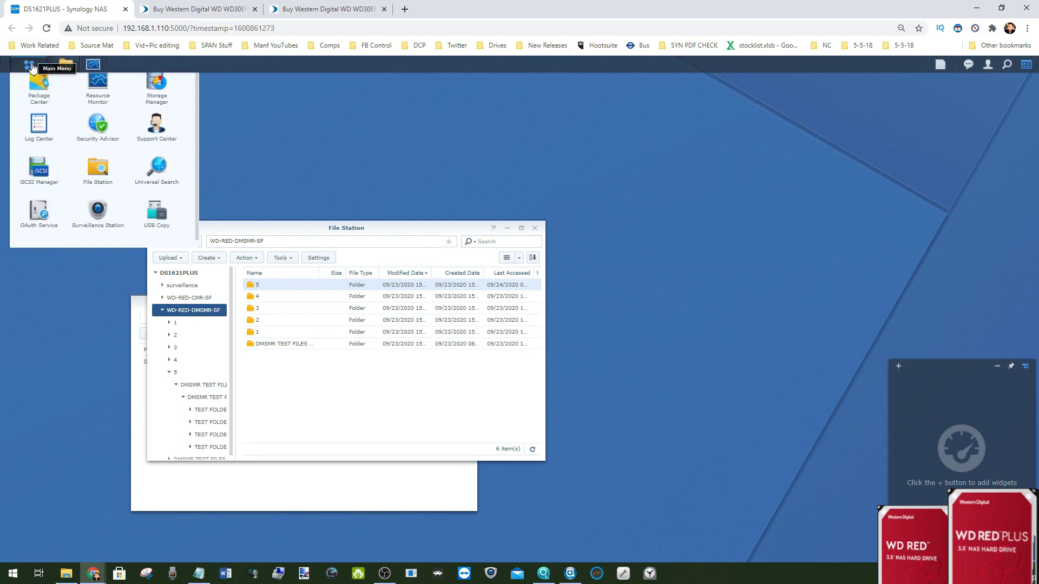
left_click(164, 144)
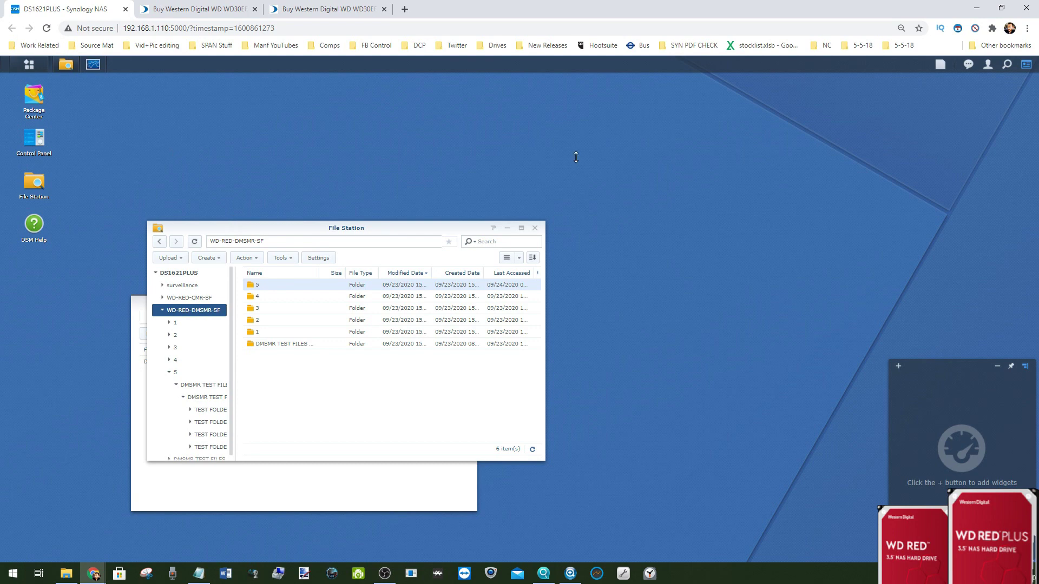
left_click(941, 64)
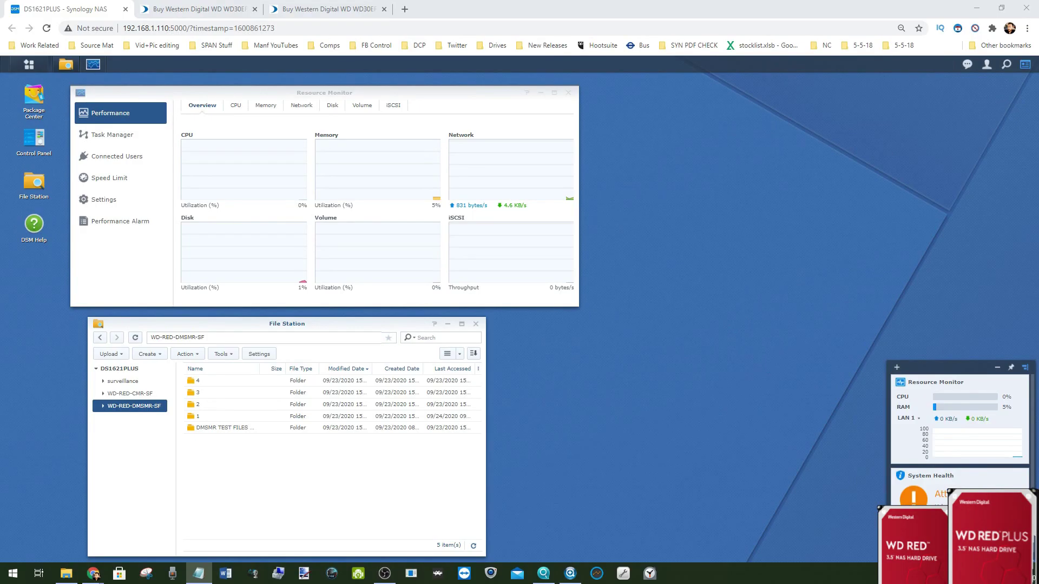
left_click(29, 65)
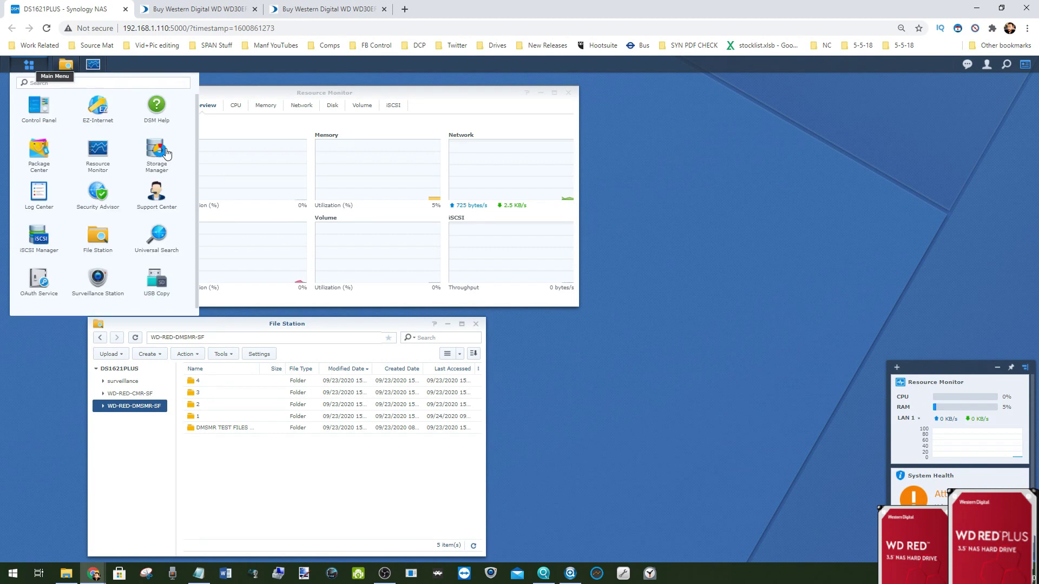
left_click(201, 190)
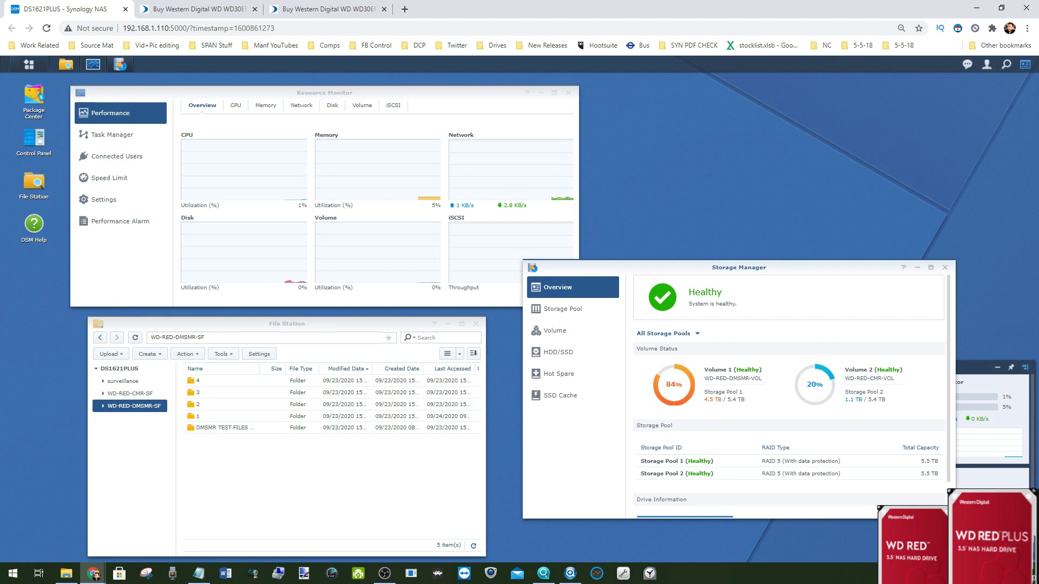
- Highlight the 09:43:00 WD Red DM-SMR fill time in Notepad, then minimize it
key("alt+Tab")
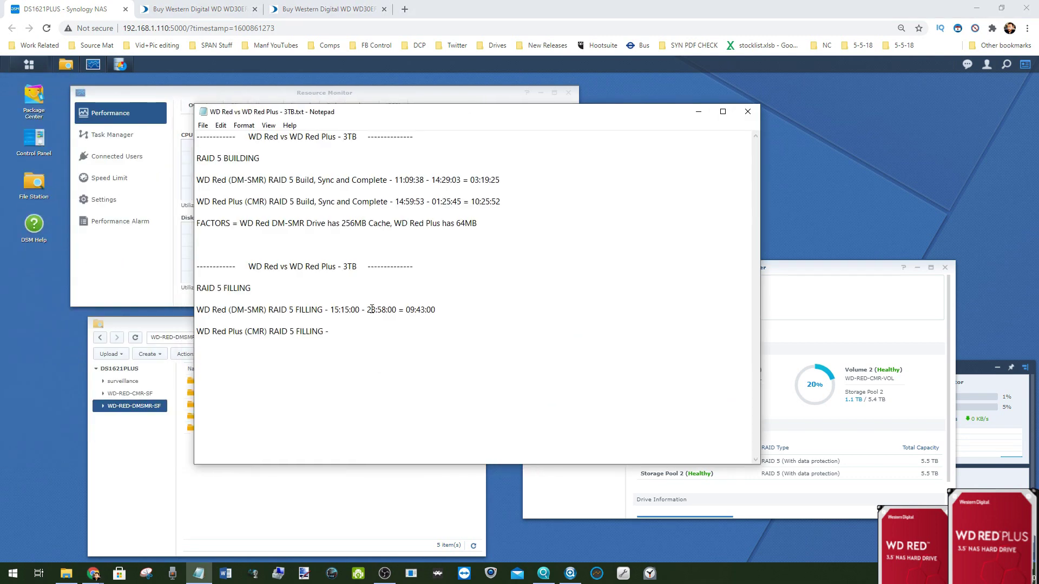
left_click_drag(405, 305, 444, 309)
left_click(697, 111)
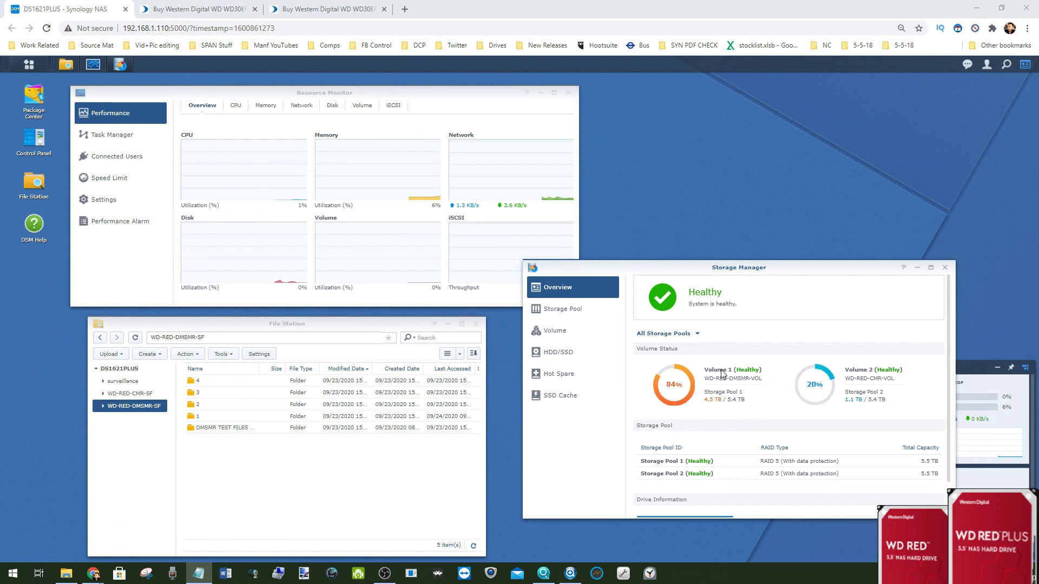
- Check the 1.07 TB size of CMR TEST FILES in the WD-RED-CMR-SF share's properties
left_click(124, 394)
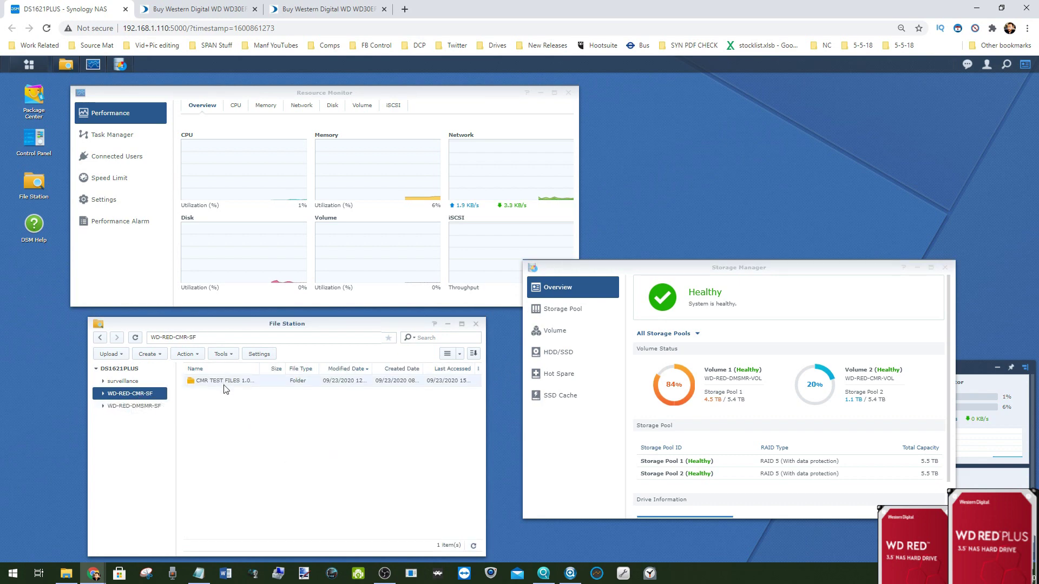
right_click(224, 383)
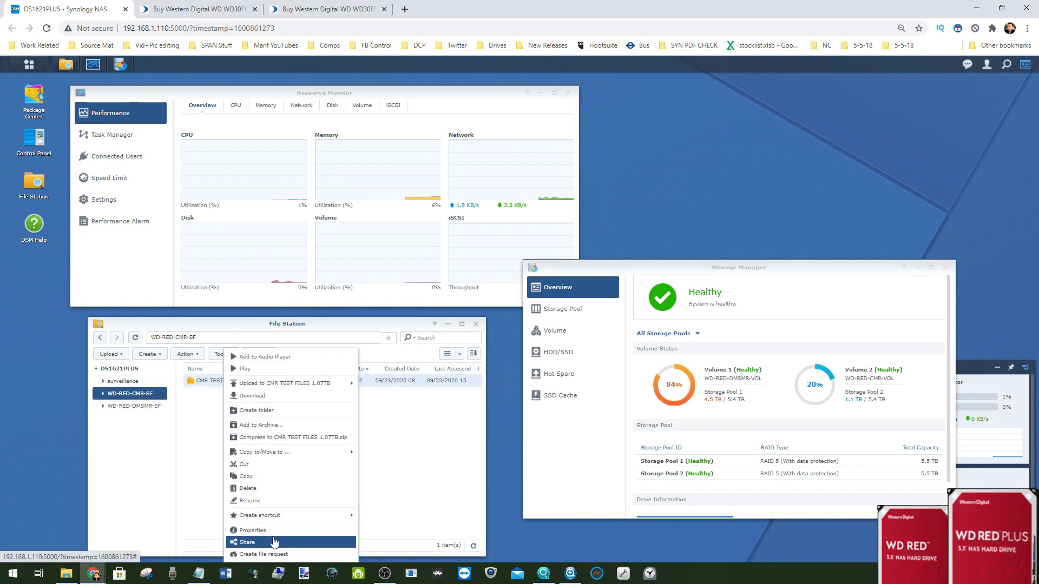
left_click(275, 531)
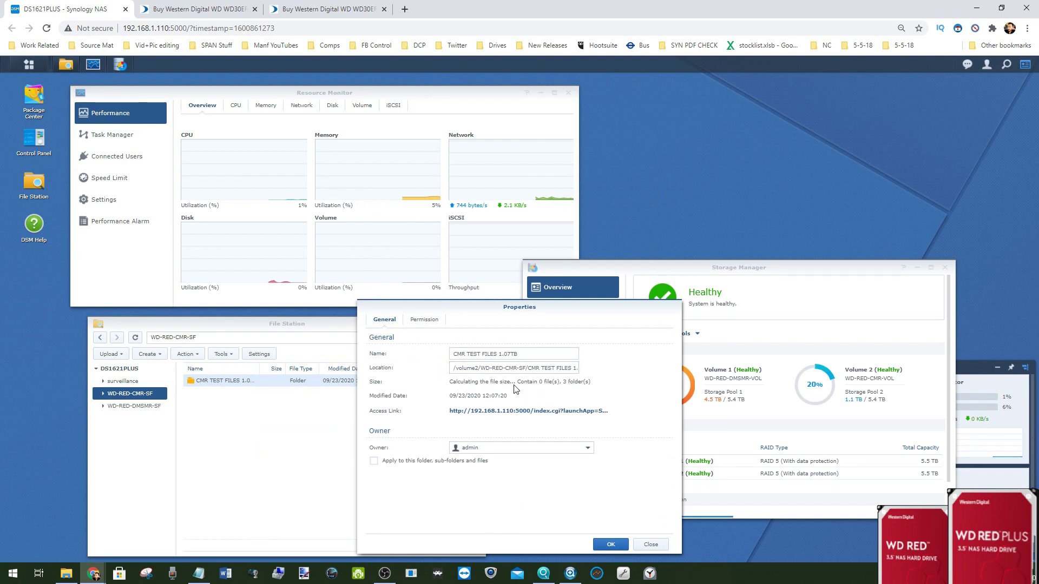
left_click(996, 390)
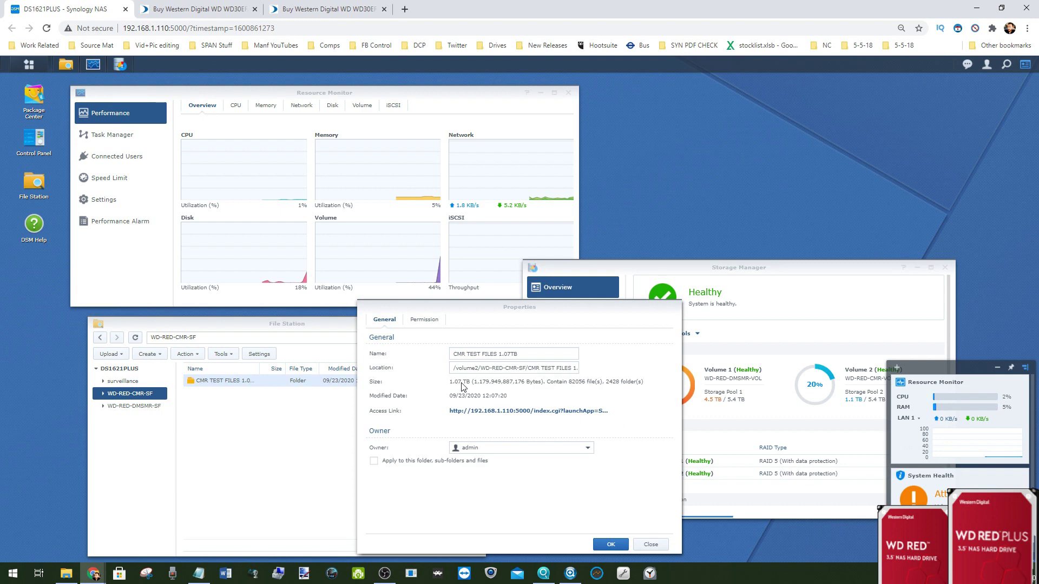
left_click(650, 543)
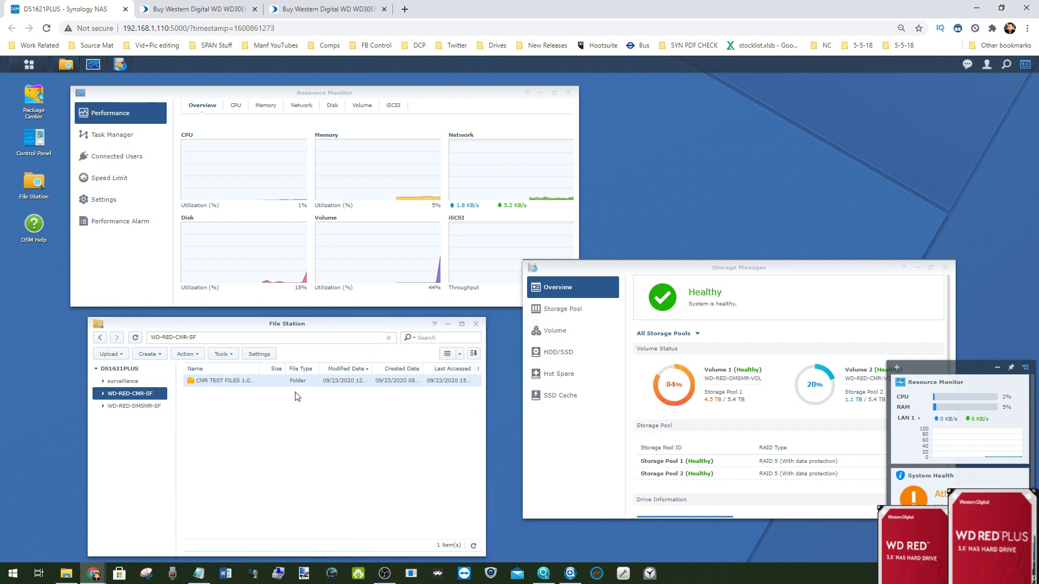
- Copy the CMR TEST FILES folder and bring up the WD-RED-CMR-SF list's actions menu
right_click(231, 380)
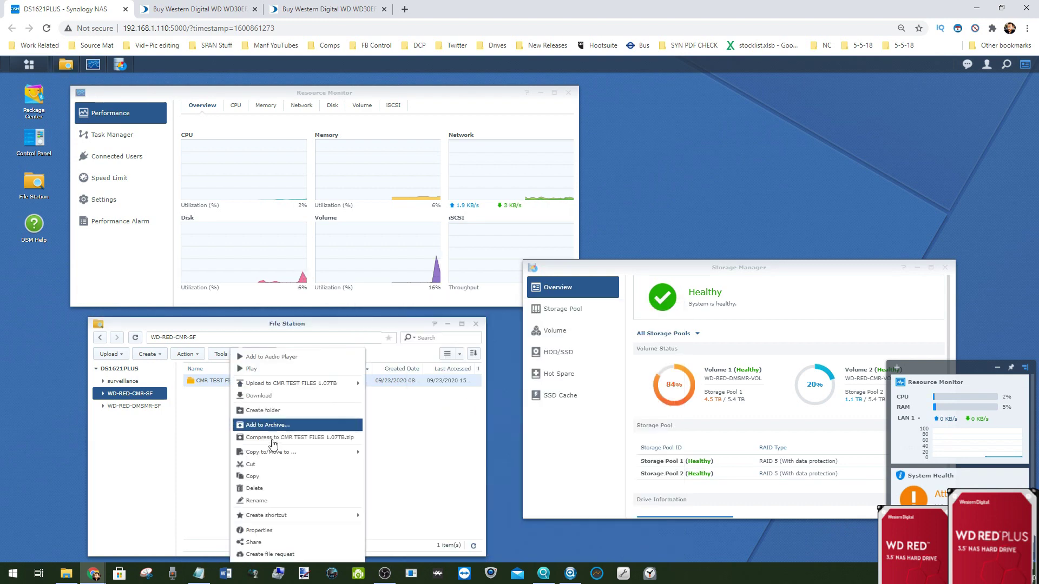
left_click(259, 478)
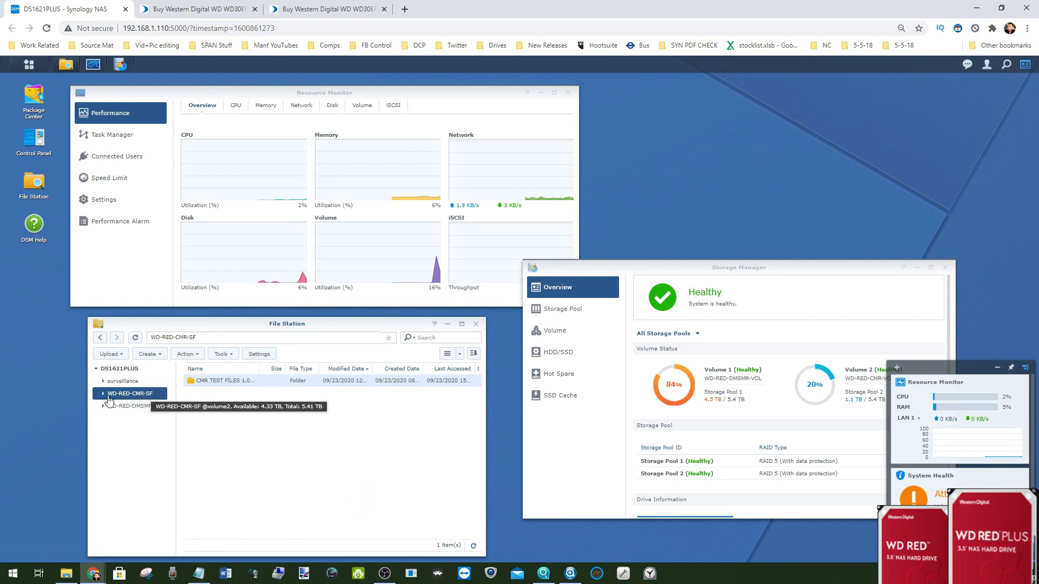
left_click(126, 407)
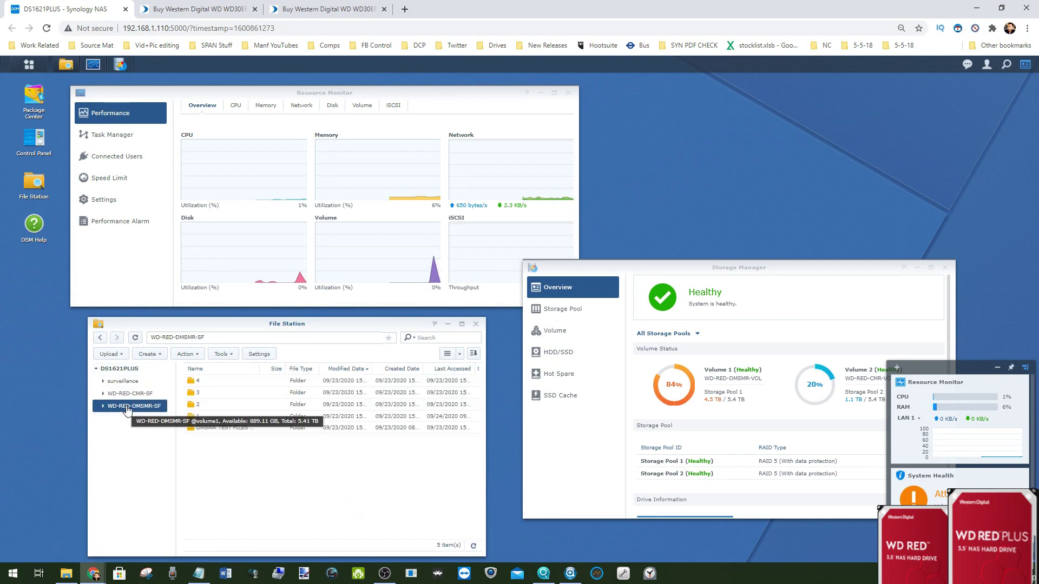
left_click(130, 393)
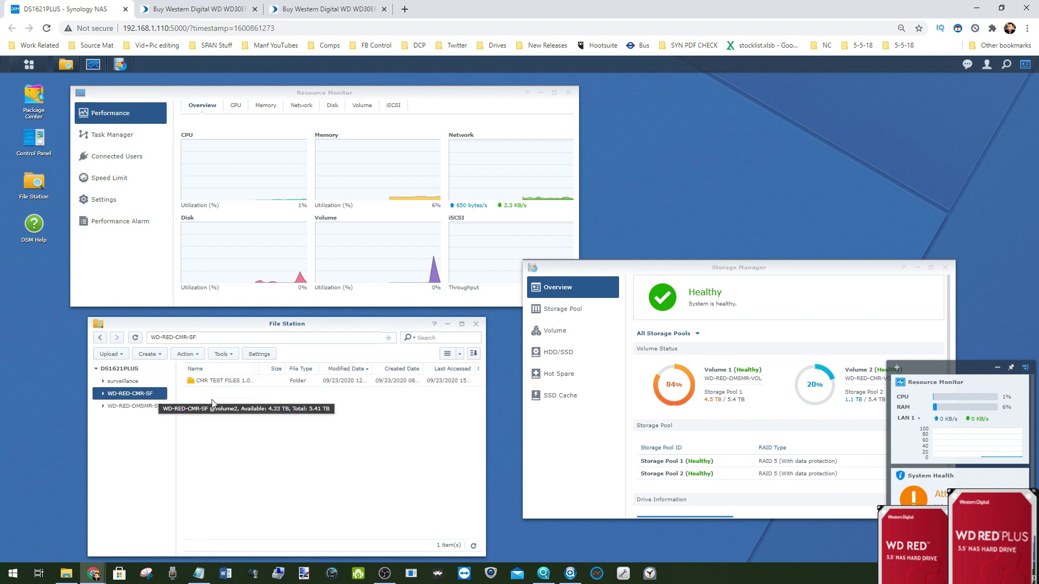
right_click(215, 422)
- Create folders 1, 2 and 3 in the WD-RED-CMR-SF share
left_click(245, 389)
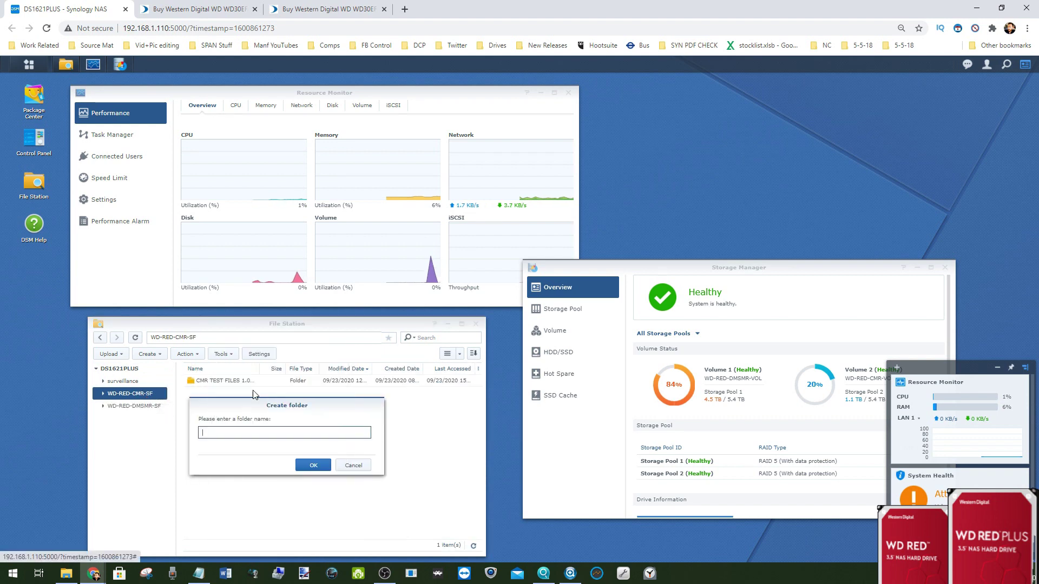
type("1")
left_click(313, 466)
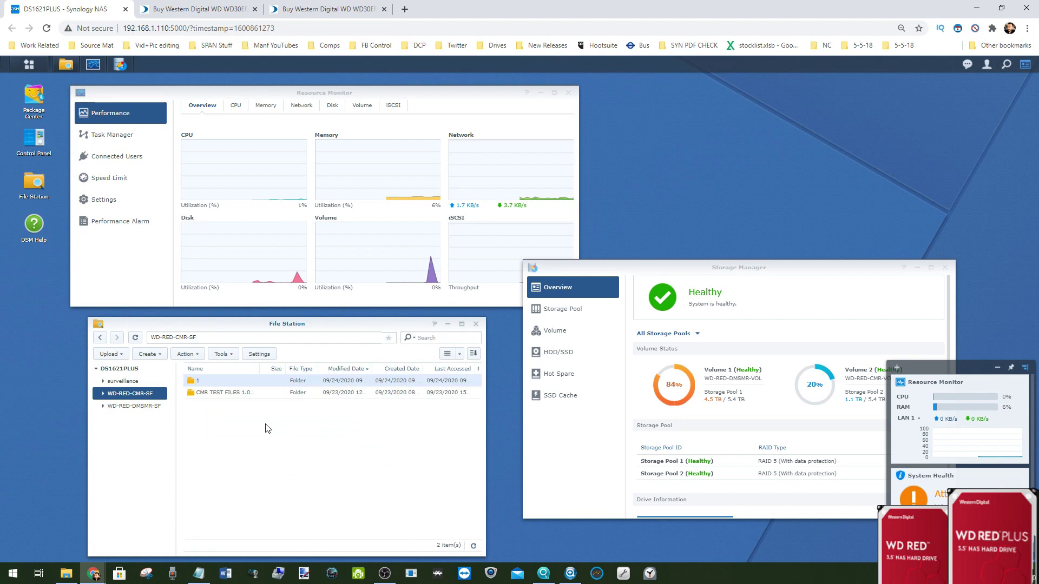
right_click(253, 430)
left_click(285, 386)
type("2")
left_click(308, 465)
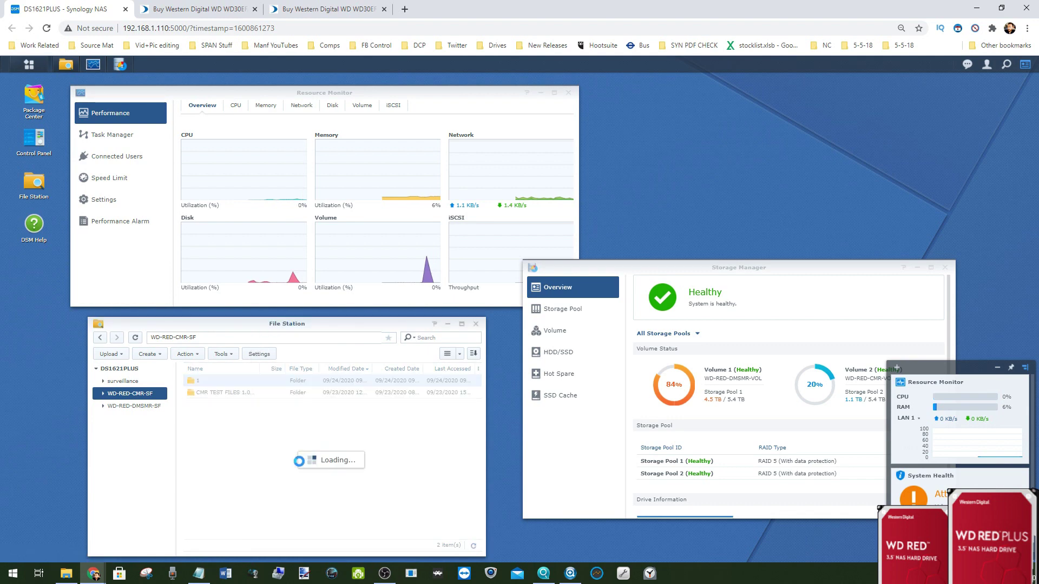
right_click(262, 433)
left_click(299, 387)
type("3")
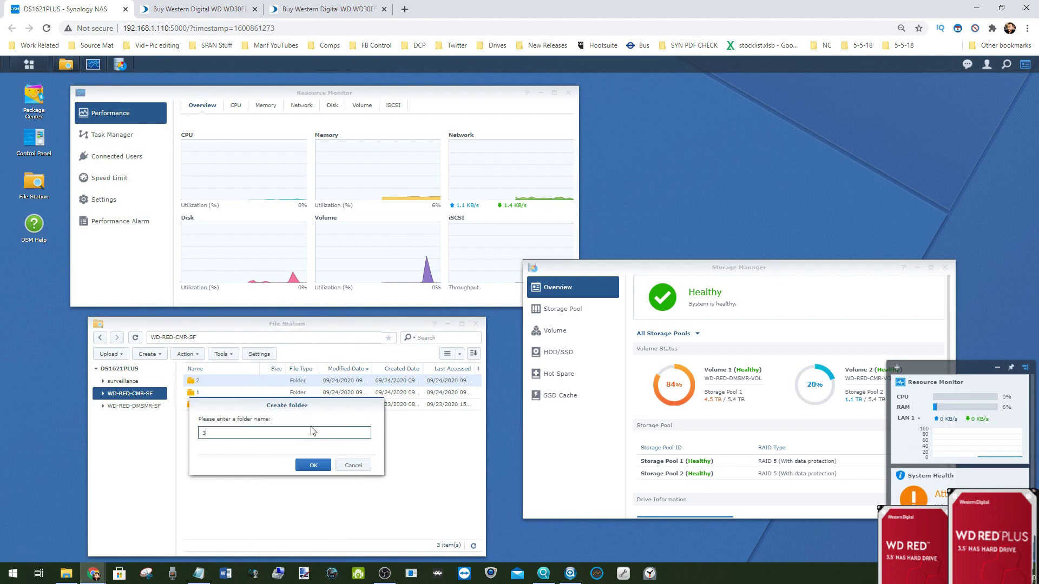
left_click(309, 464)
- Create folders 4 and 5 in the WD-RED-CMR-SF share
right_click(264, 460)
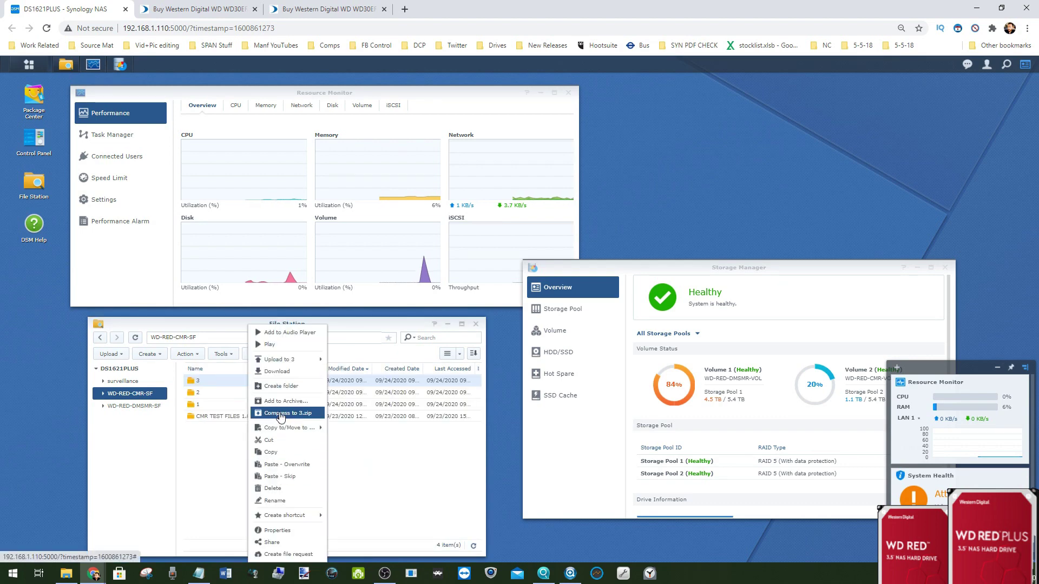
left_click(286, 391)
type("4")
left_click(310, 465)
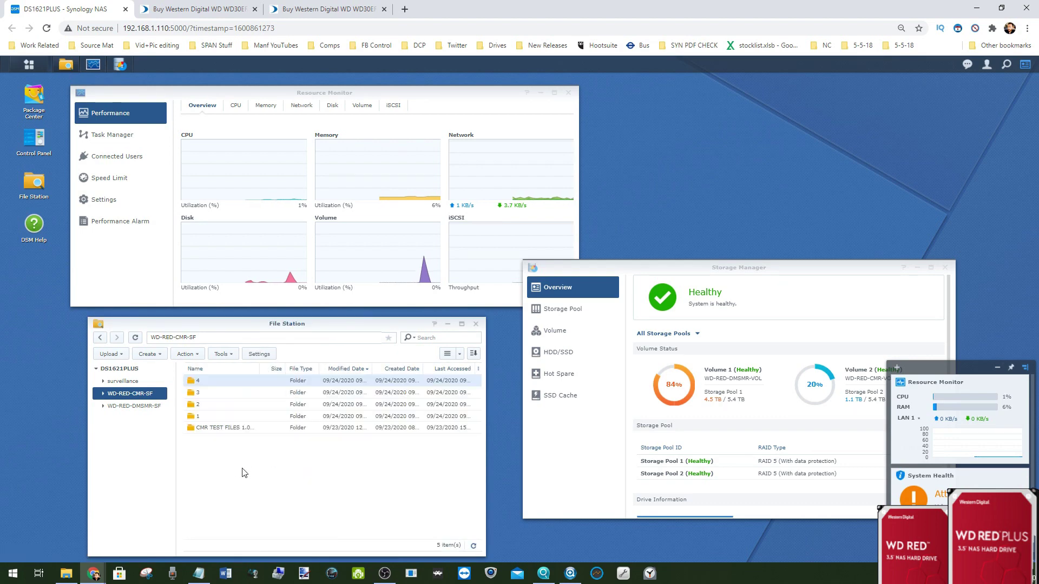
right_click(228, 461)
left_click(258, 385)
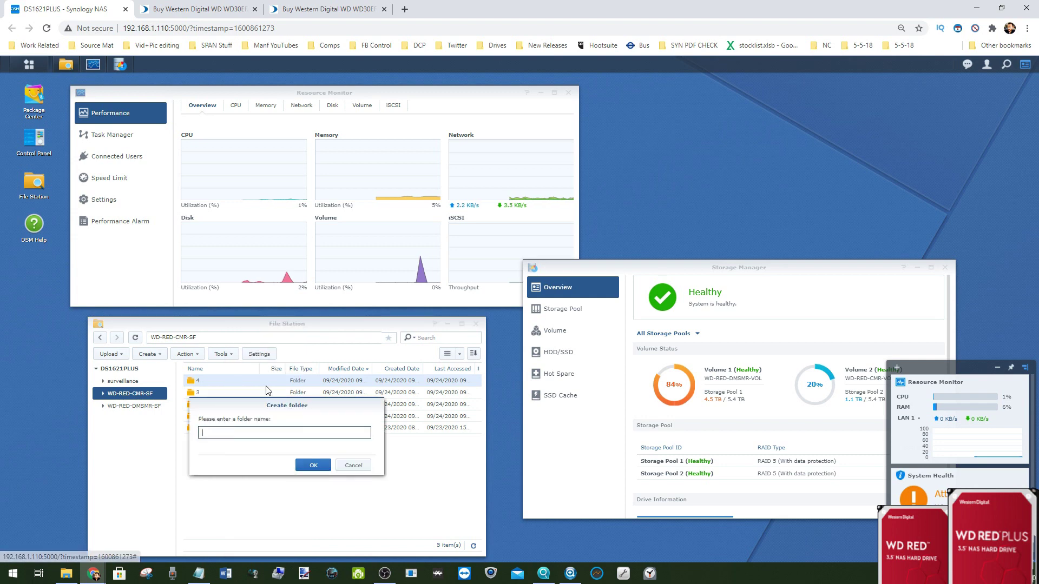
type("5")
left_click(315, 466)
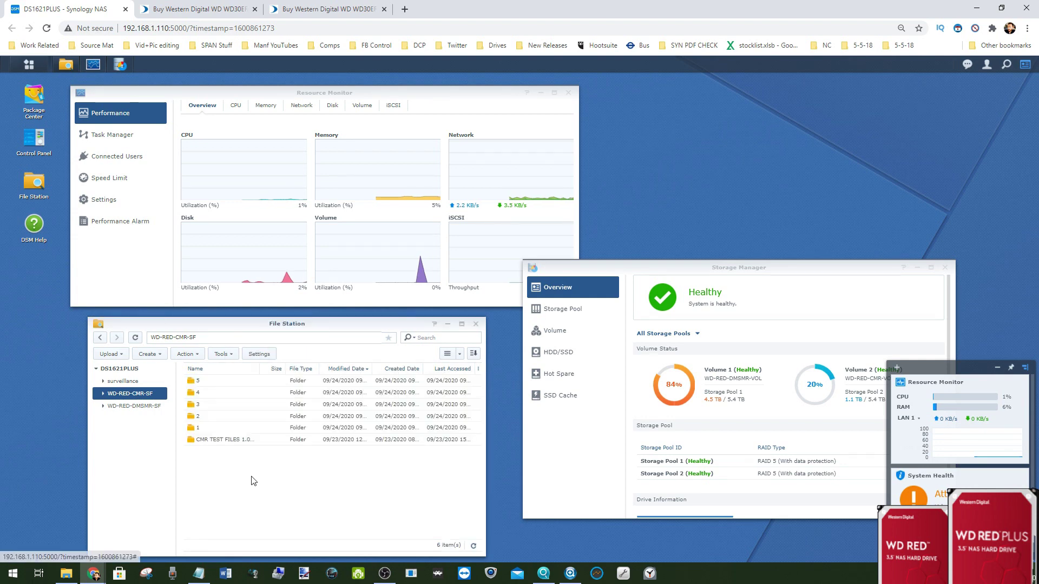
right_click(209, 440)
- Copy CMR TEST FILES and paste it into folders 1 through 5
mouse_move(241, 434)
left_click(233, 451)
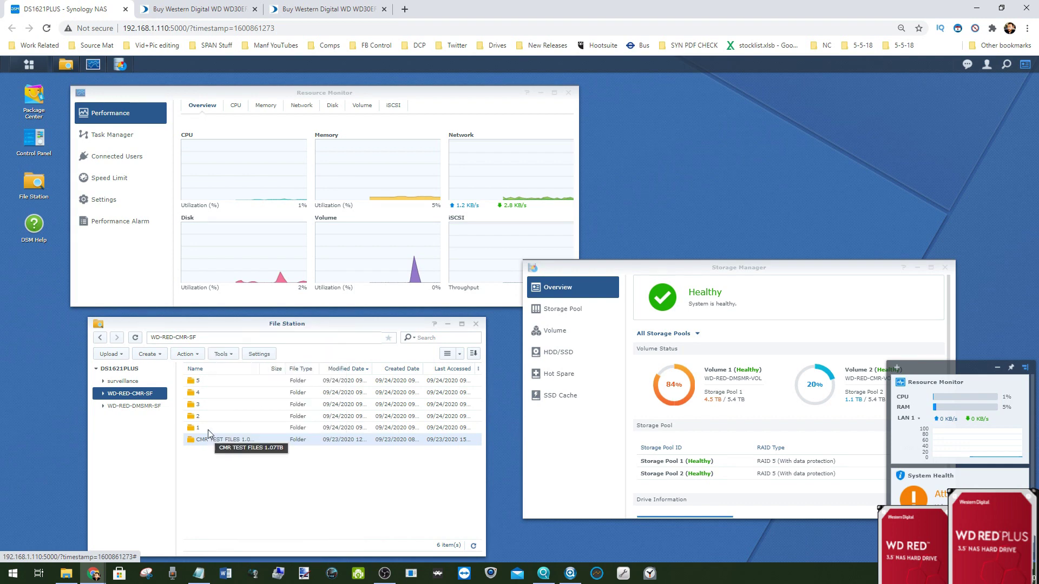
double_click(217, 428)
key("BackSpace")
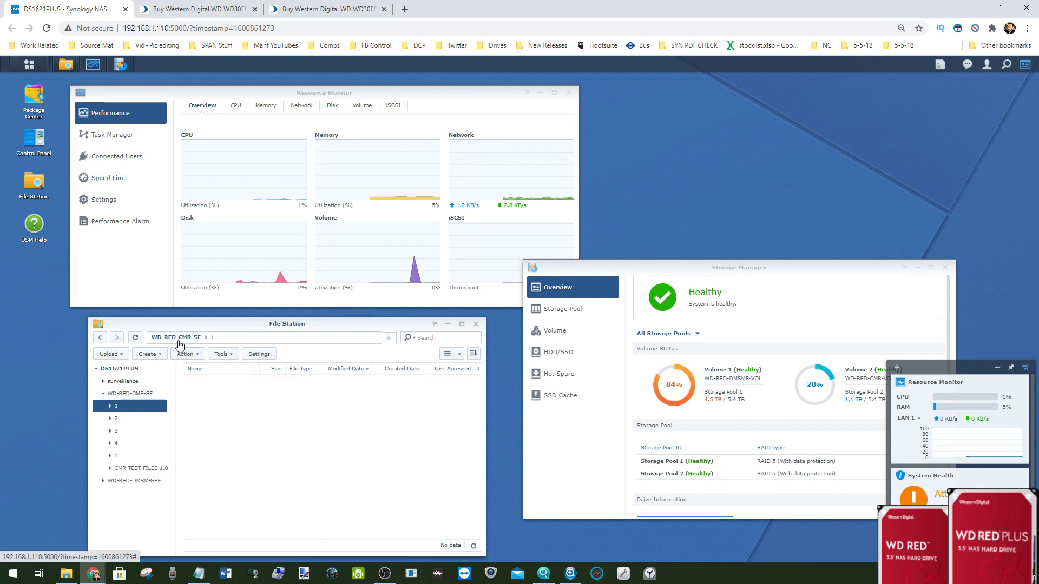
double_click(205, 430)
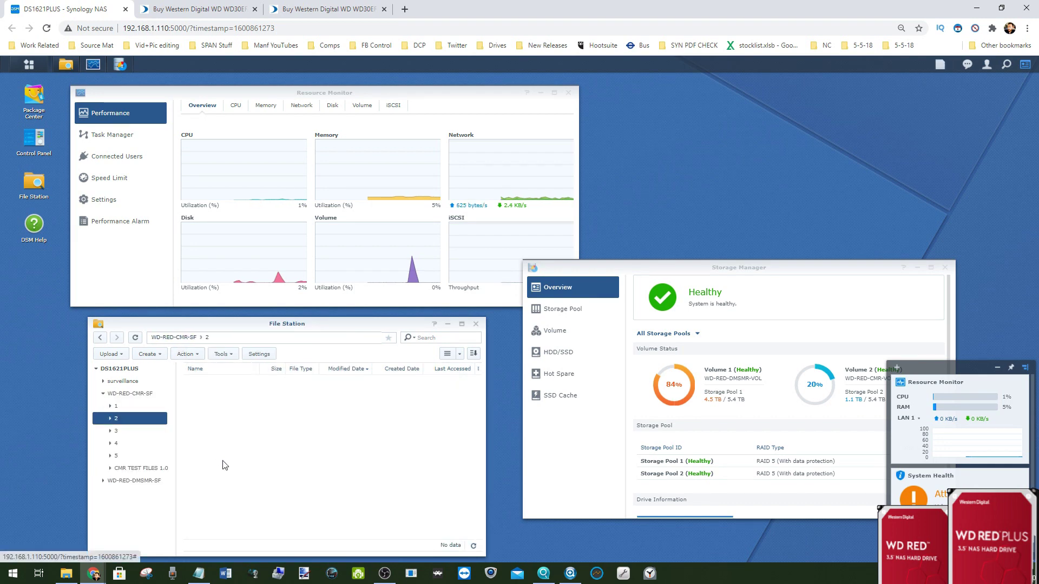
key("ctrl+v")
key("BackSpace")
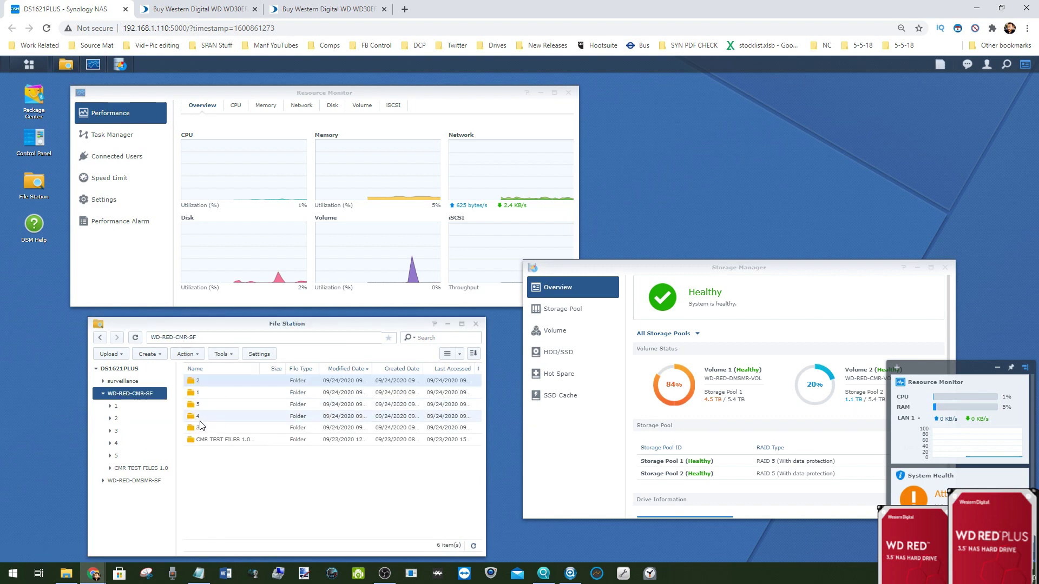
double_click(206, 427)
key("ctrl+v")
key("BackSpace")
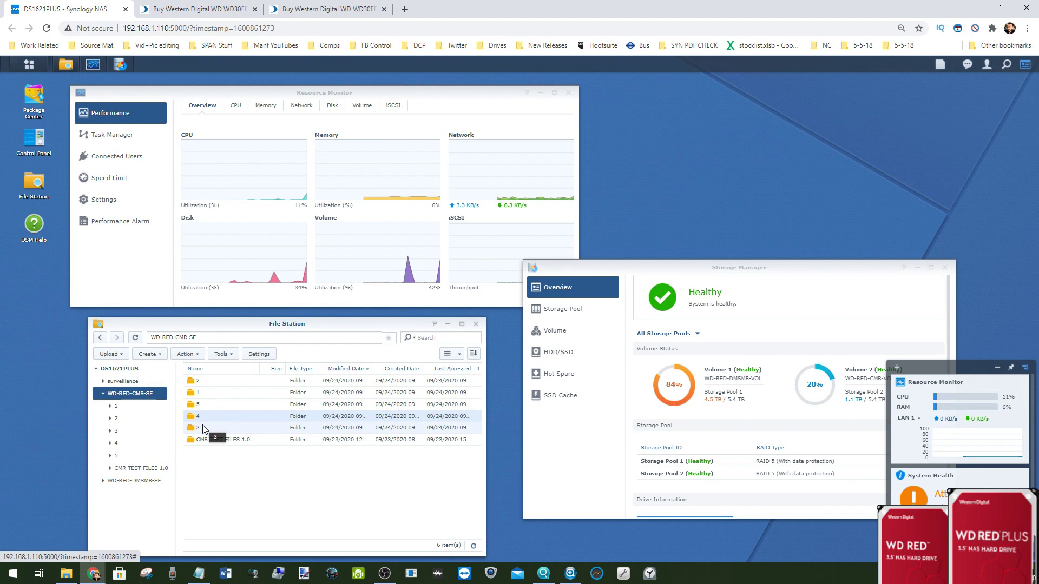
double_click(203, 417)
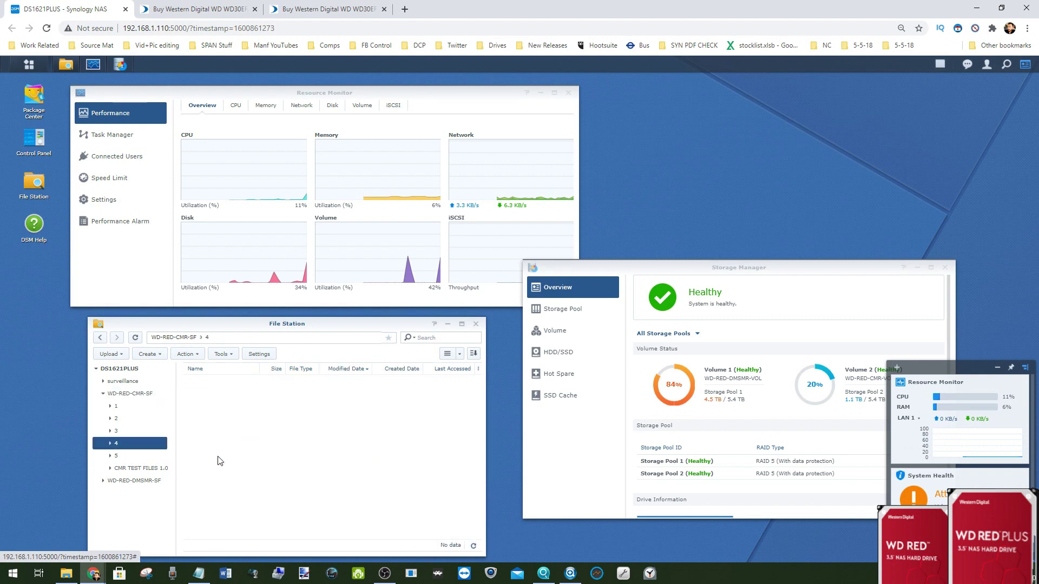
left_click(184, 337)
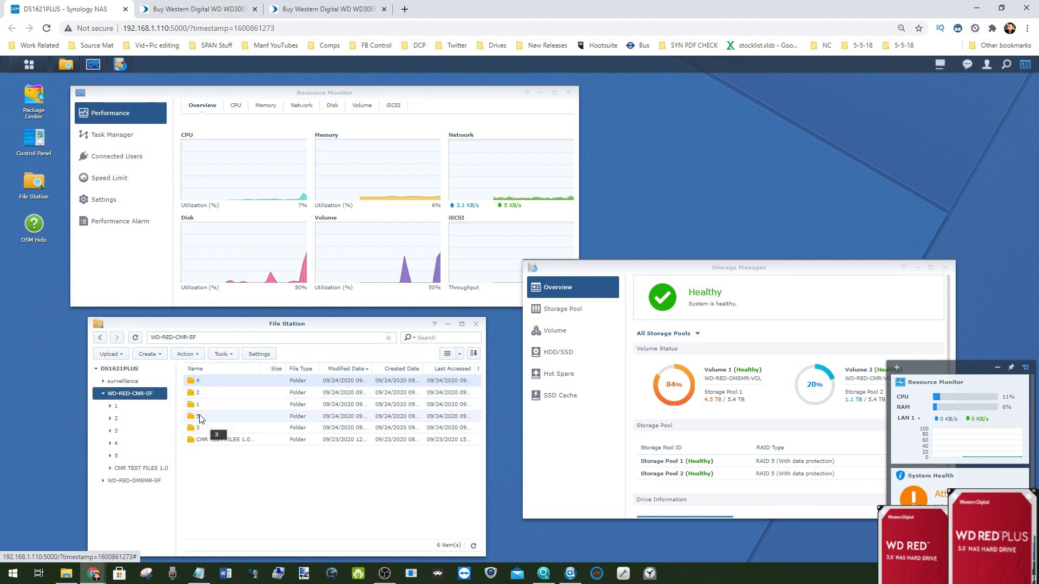
double_click(199, 418)
key("ctrl+v")
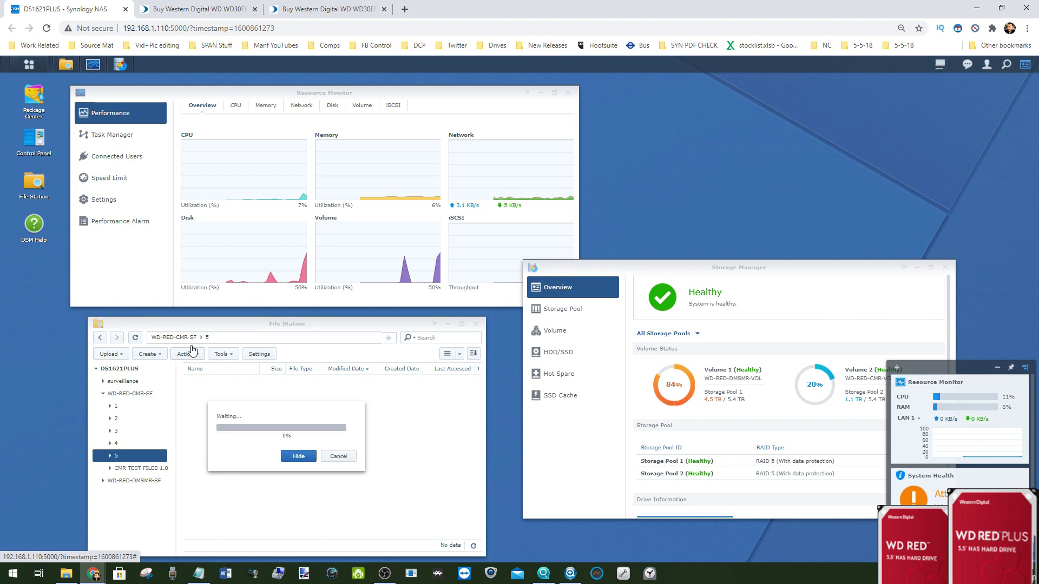
left_click(184, 338)
- Open the File Task Monitor and arrange it and Storage Manager on screen
left_click(940, 64)
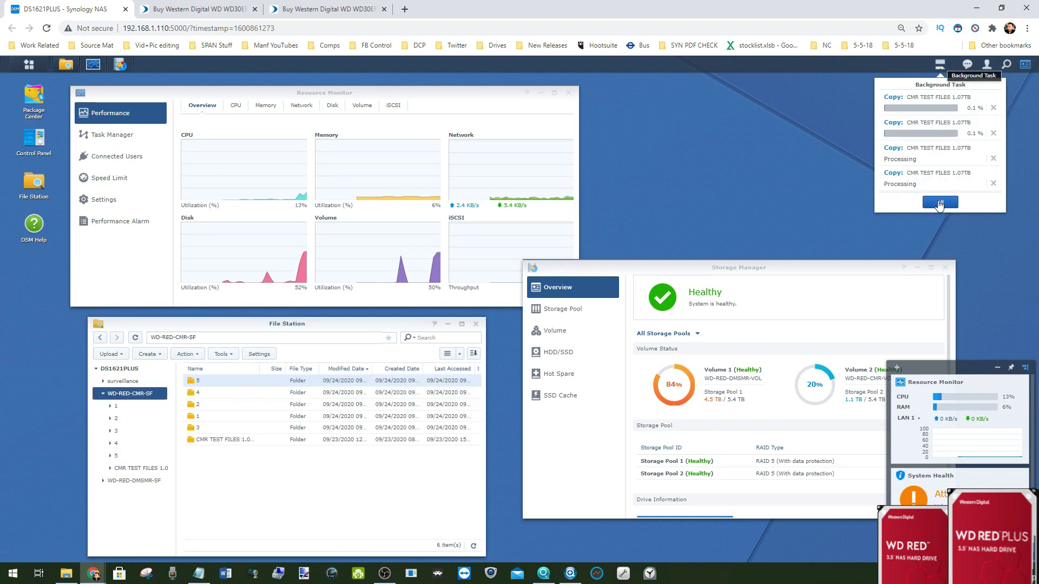
left_click(940, 203)
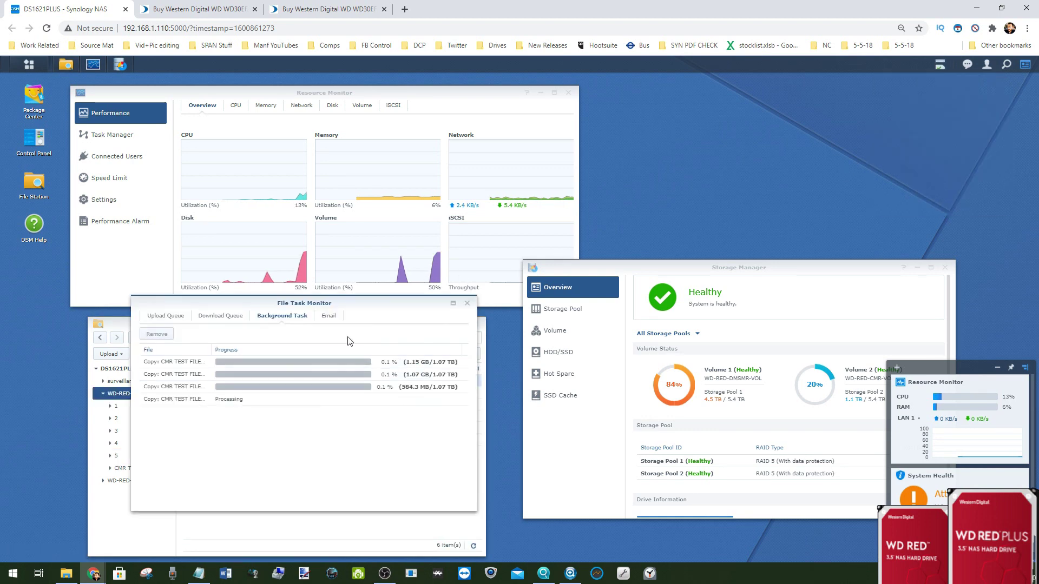
left_click_drag(346, 301, 797, 226)
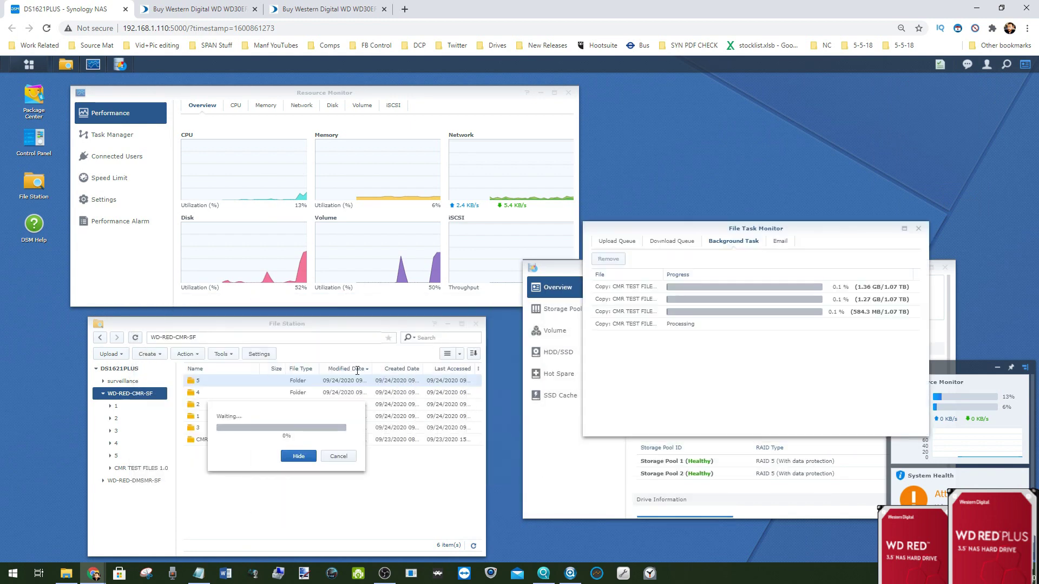
double_click(200, 428)
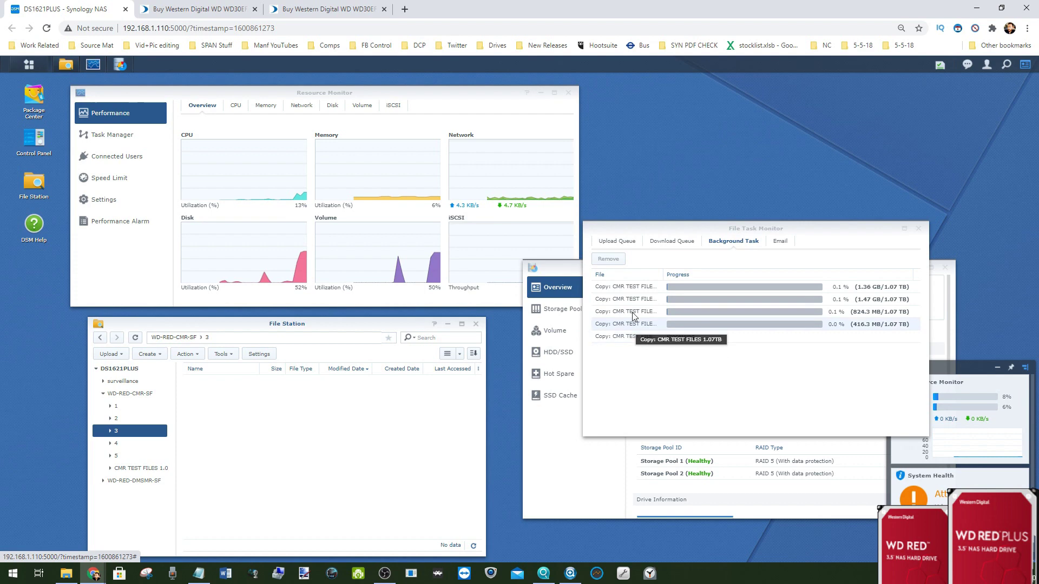
left_click(184, 337)
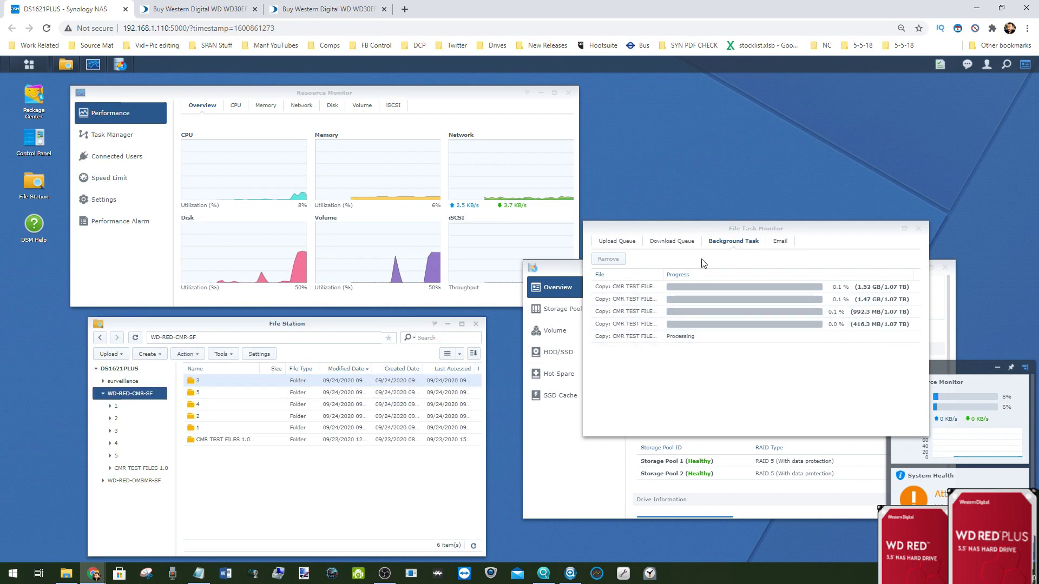
left_click_drag(701, 230, 713, 89)
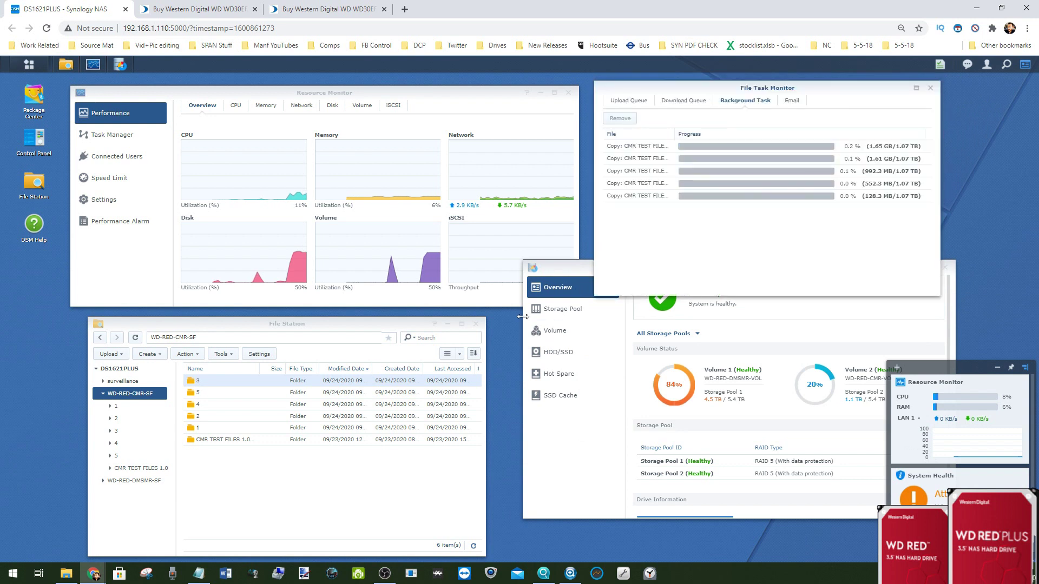
left_click_drag(555, 267, 548, 316)
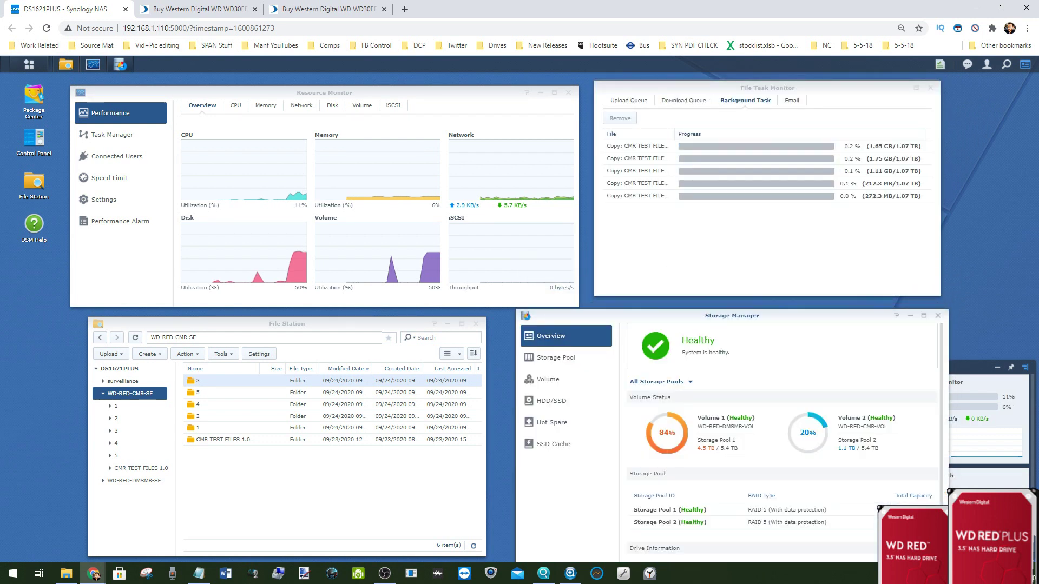
left_click(198, 574)
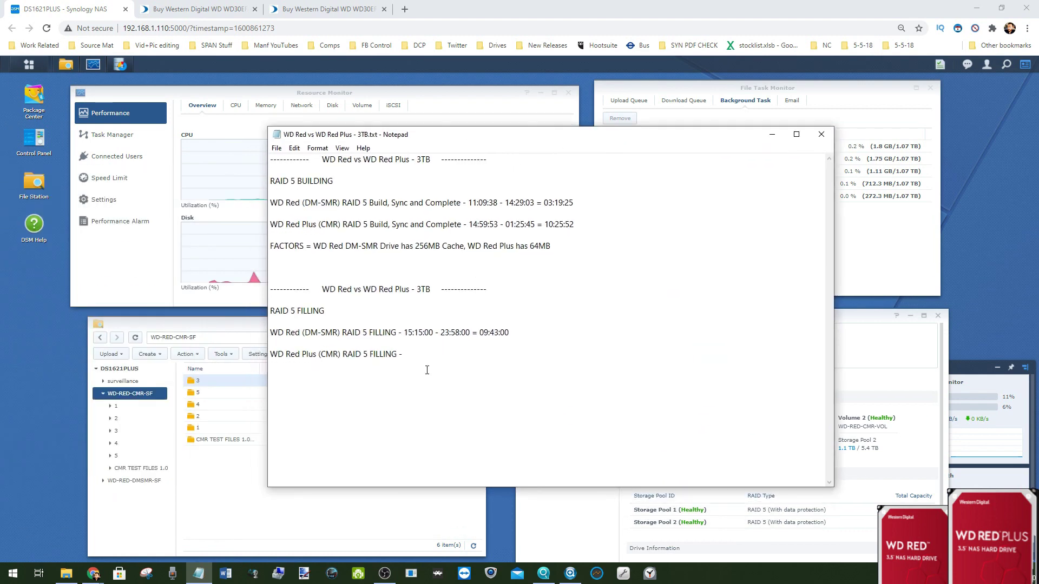
- Highlight the DM-SMR fill line in the Notepad log, then minimize Notepad
left_click_drag(504, 332, 493, 332)
left_click_drag(321, 332, 341, 332)
right_click(339, 332)
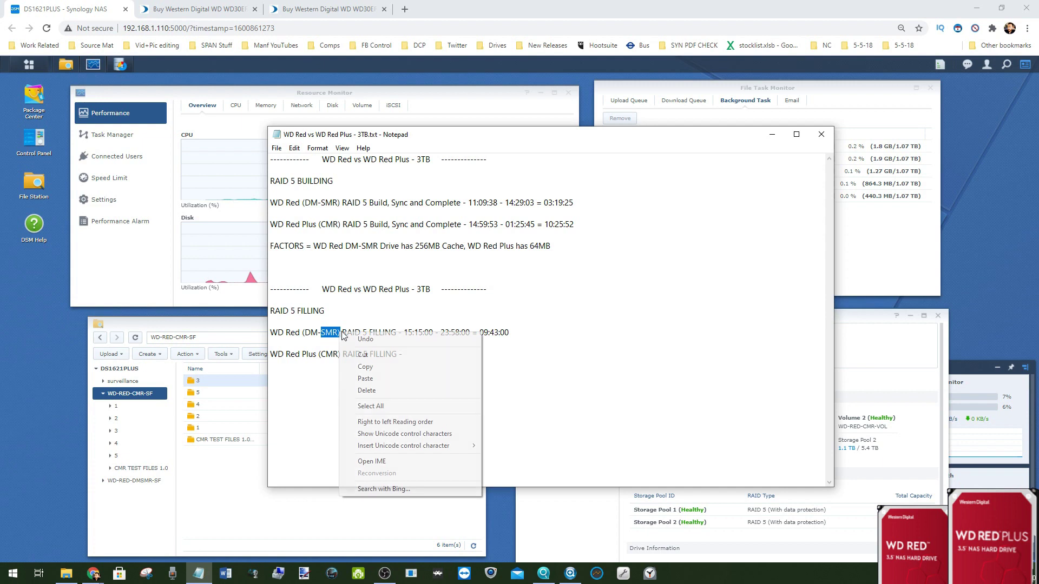
left_click(566, 345)
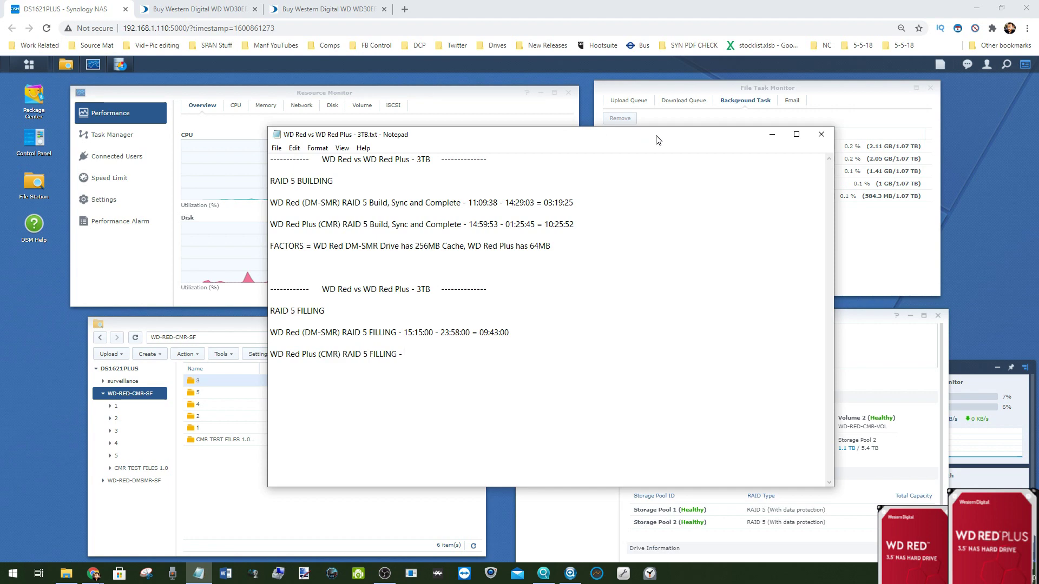
left_click(772, 134)
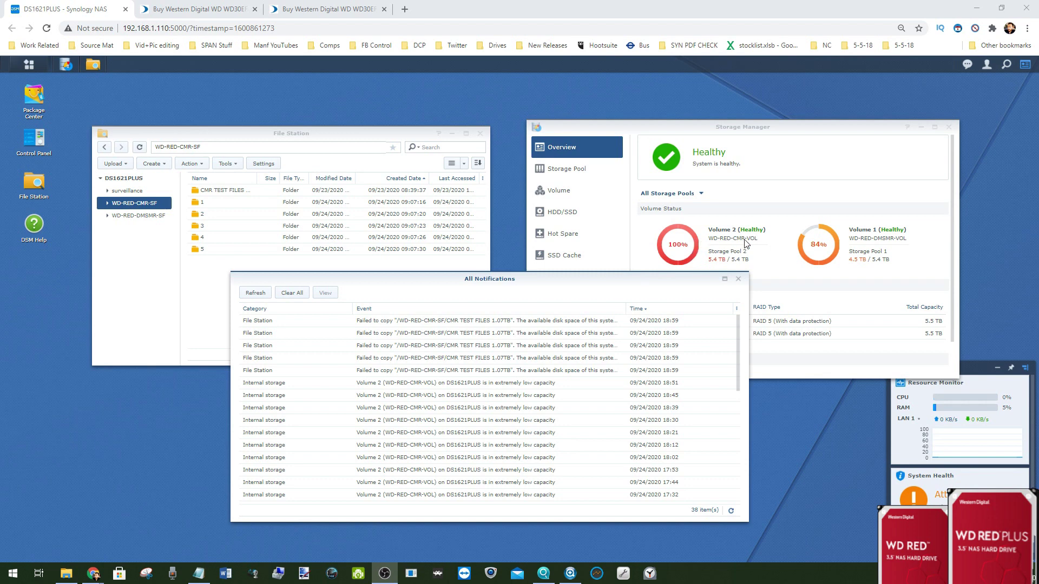
- Check the 18:59 copy failures in notifications and log the CMR fill as 09:52:00
left_click(327, 10)
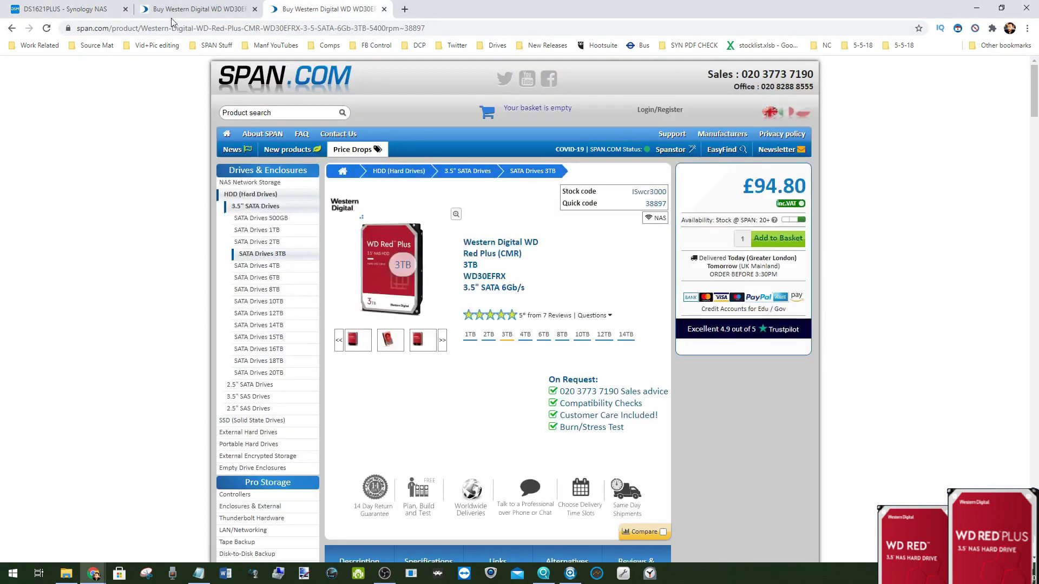
left_click(41, 11)
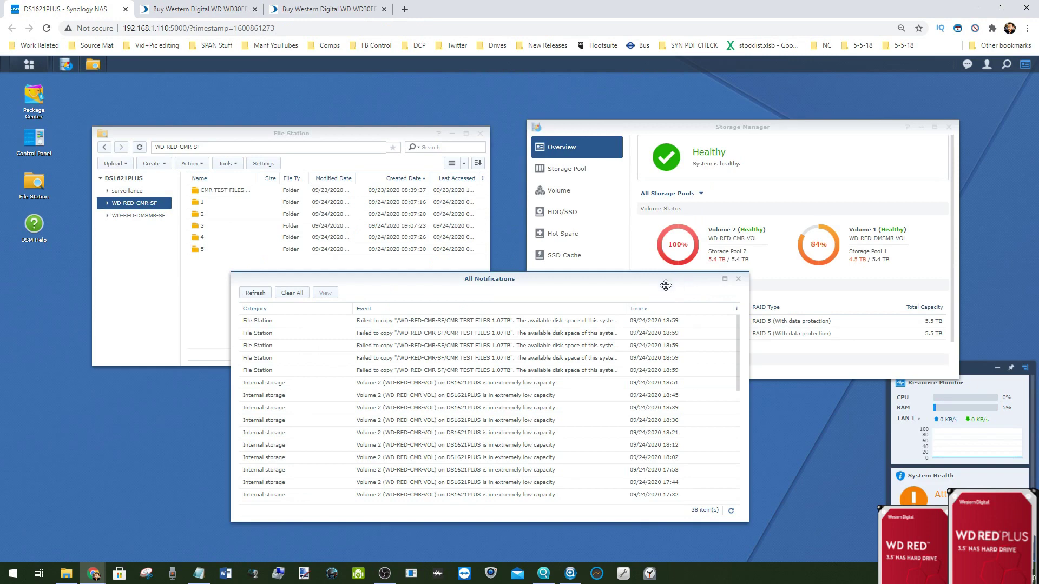
left_click_drag(665, 285, 624, 285)
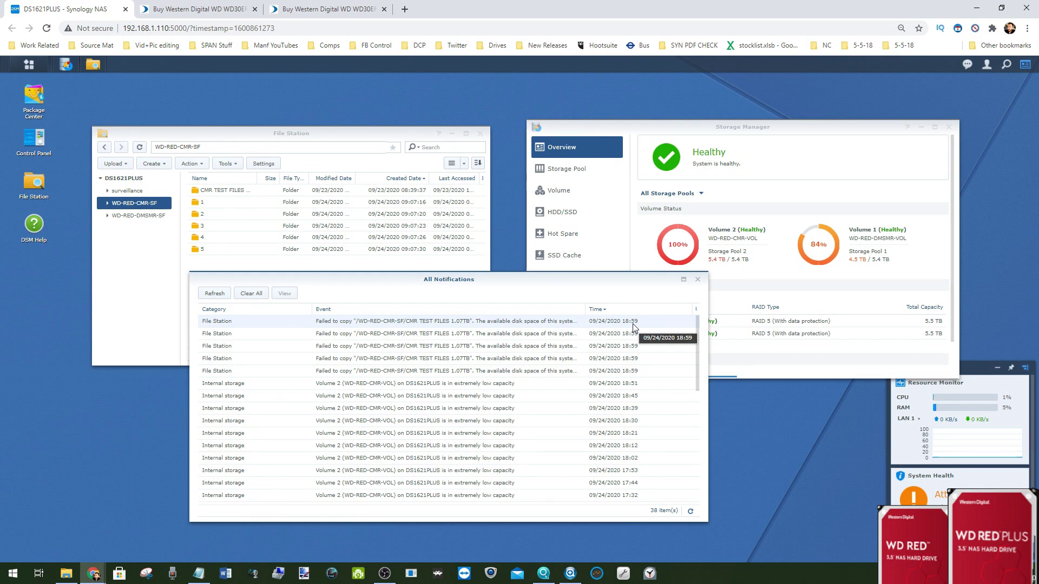
left_click(199, 573)
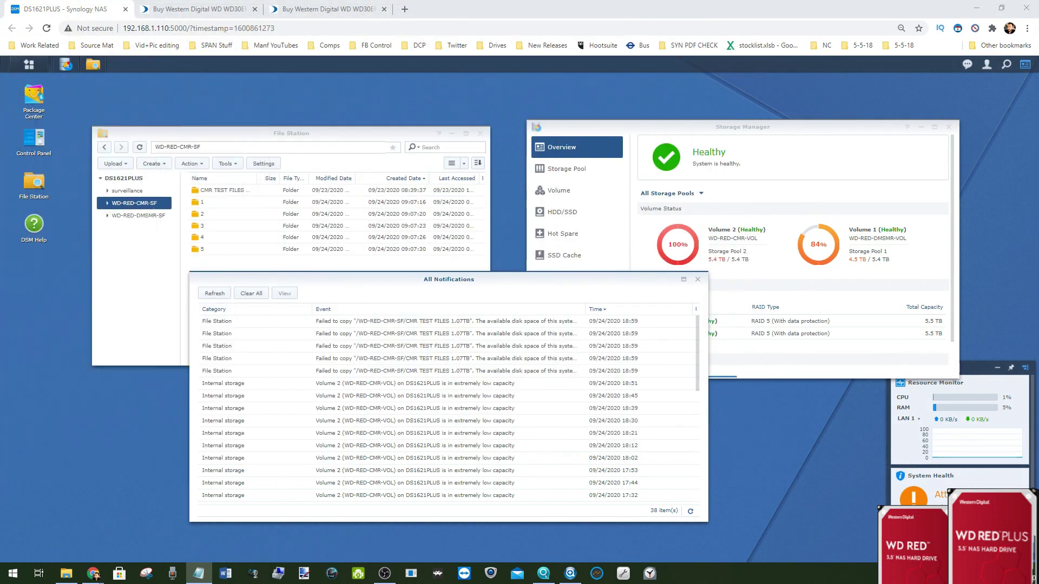
left_click(358, 267)
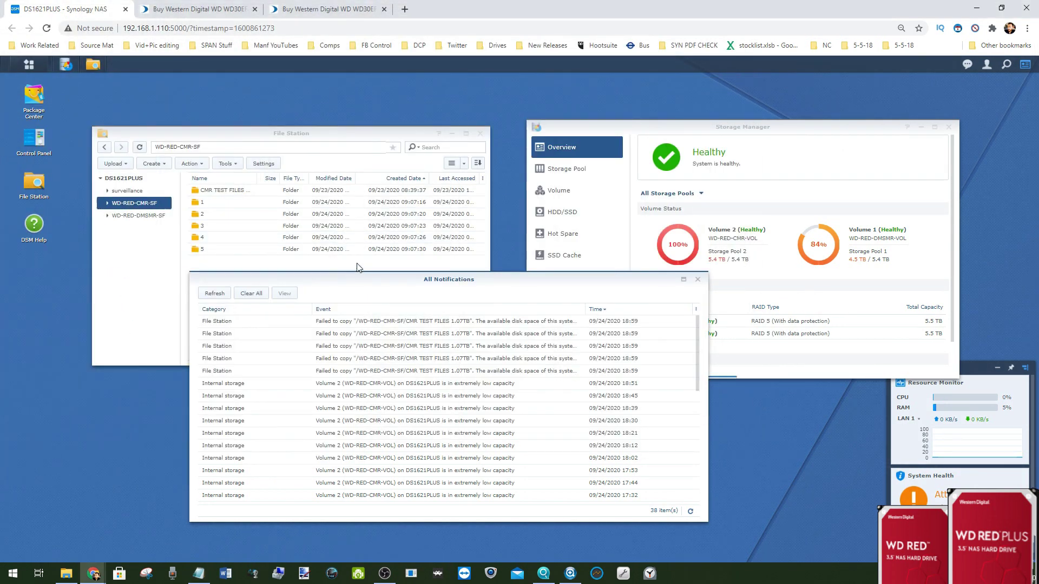
- Delete folder 5 from WD-RED-CMR-SF and hide the file size calculation dialog
left_click(599, 279)
left_click_drag(598, 280, 693, 252)
left_click(232, 249)
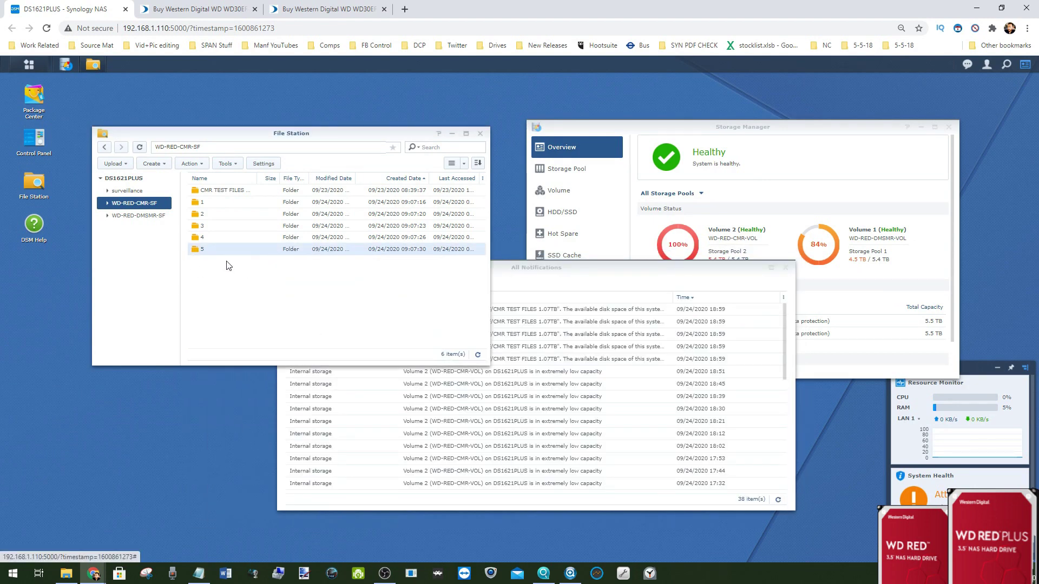
key("Delete")
left_click(307, 262)
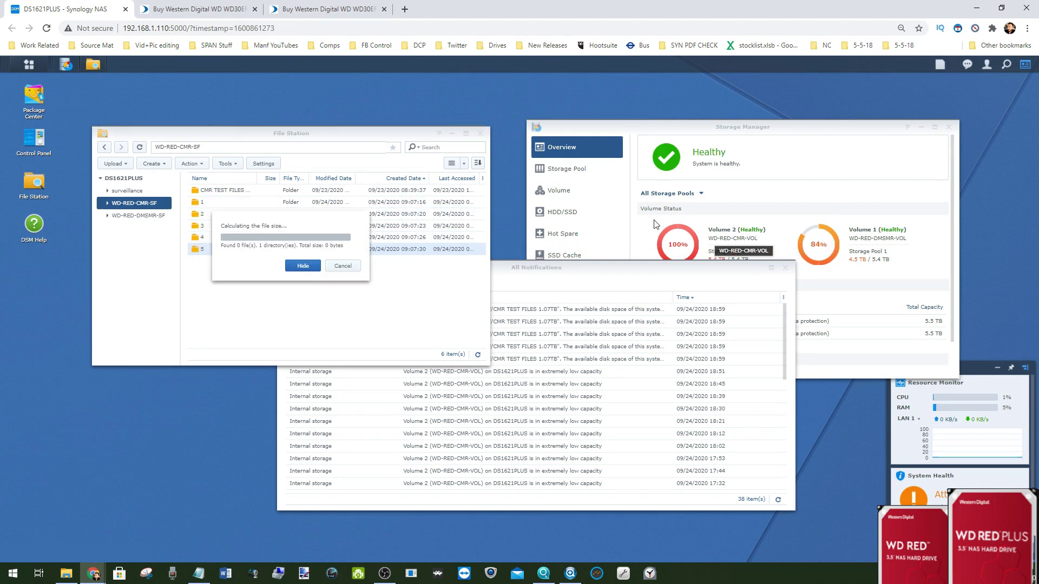
left_click(303, 266)
- Bring the Notepad fill-time log back up and move it to the right
left_click(610, 267)
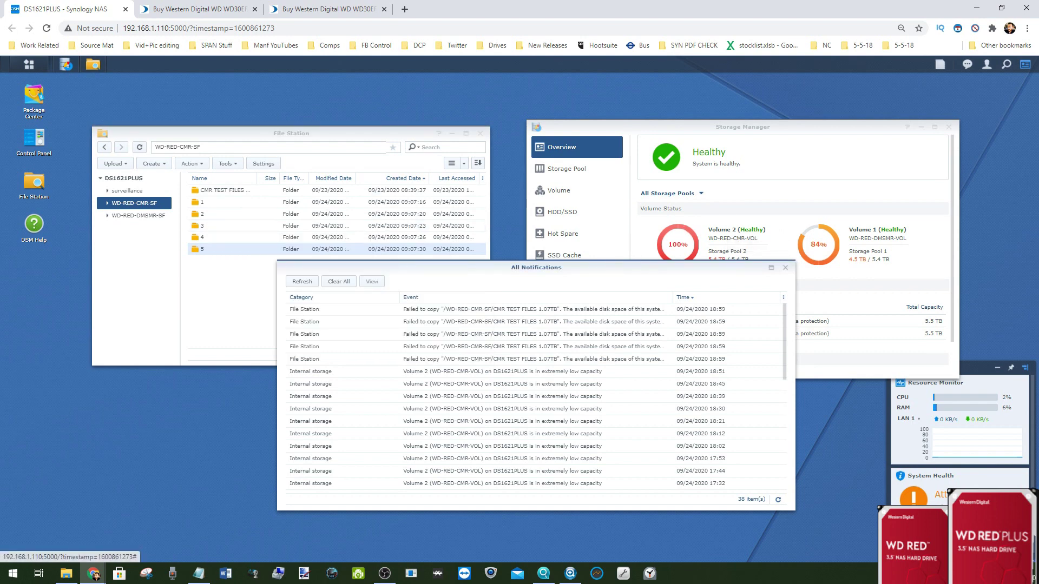
left_click(199, 573)
left_click_drag(340, 128, 516, 135)
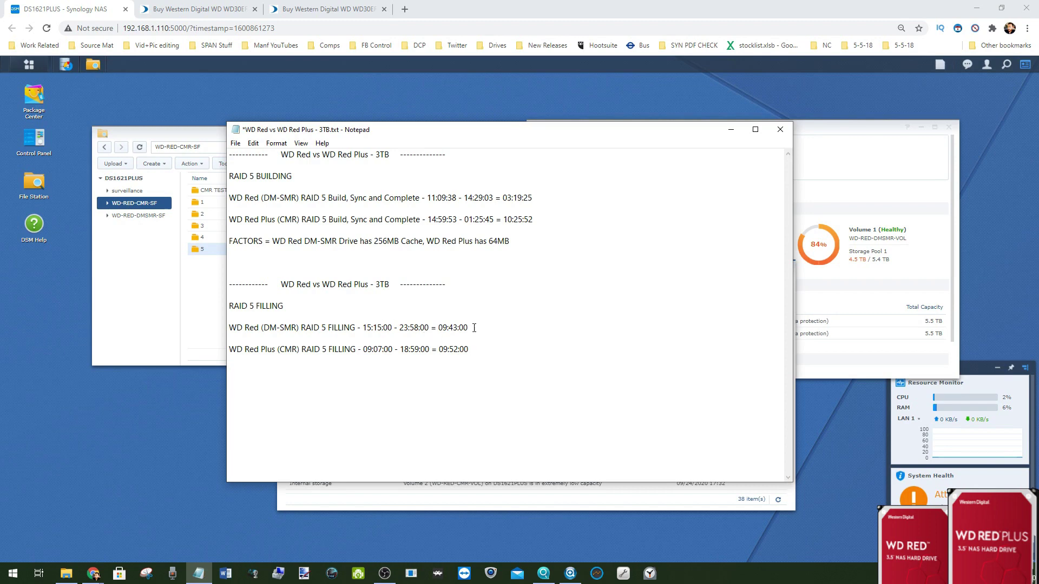
- Review the DM-SMR 09:43:00 and CMR 09:52:00 fill times, then move Notepad aside to show Storage Manager
left_click_drag(479, 351, 440, 327)
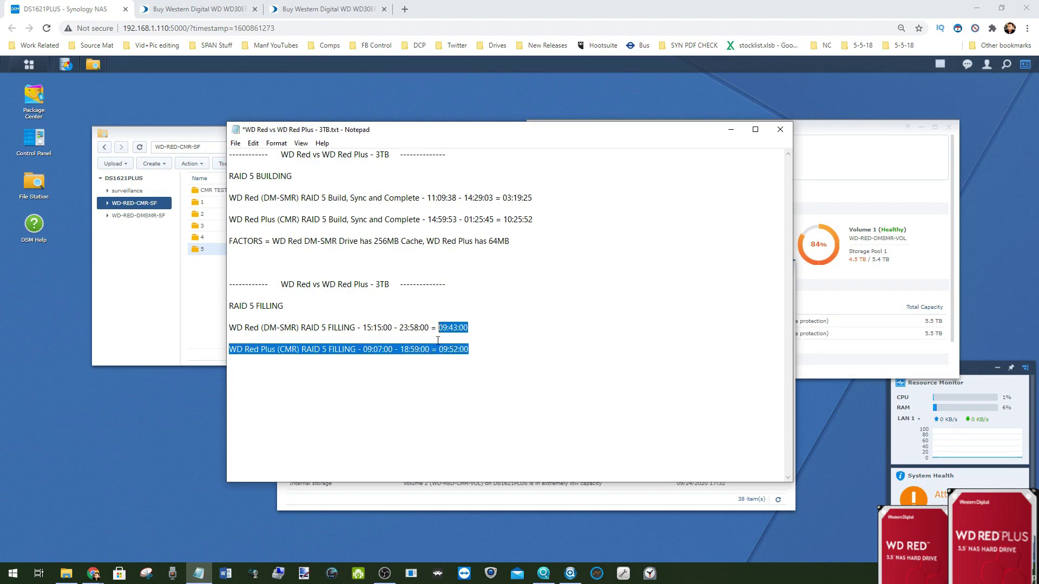
left_click(438, 340)
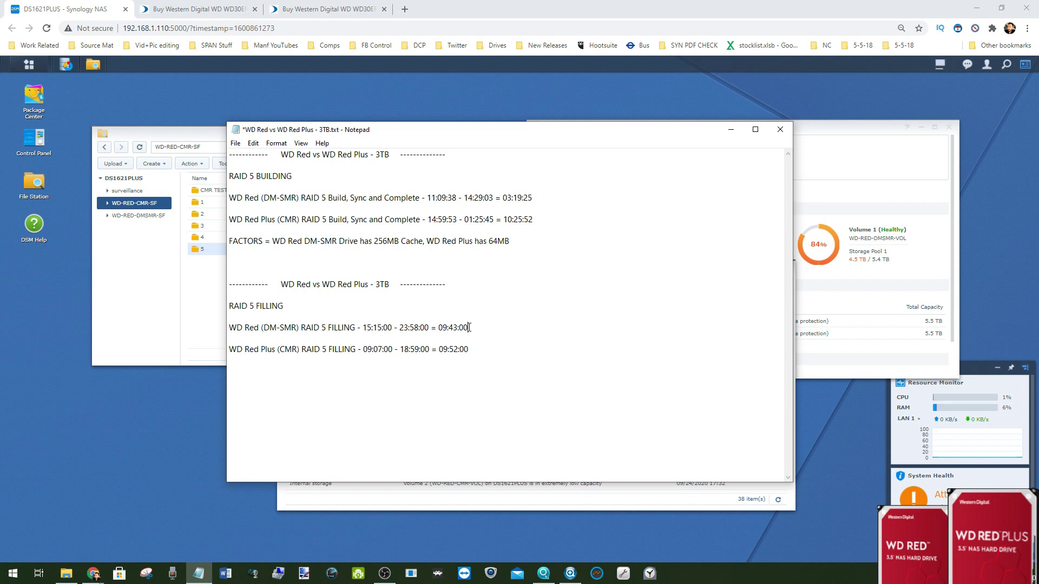
left_click_drag(468, 327, 419, 330)
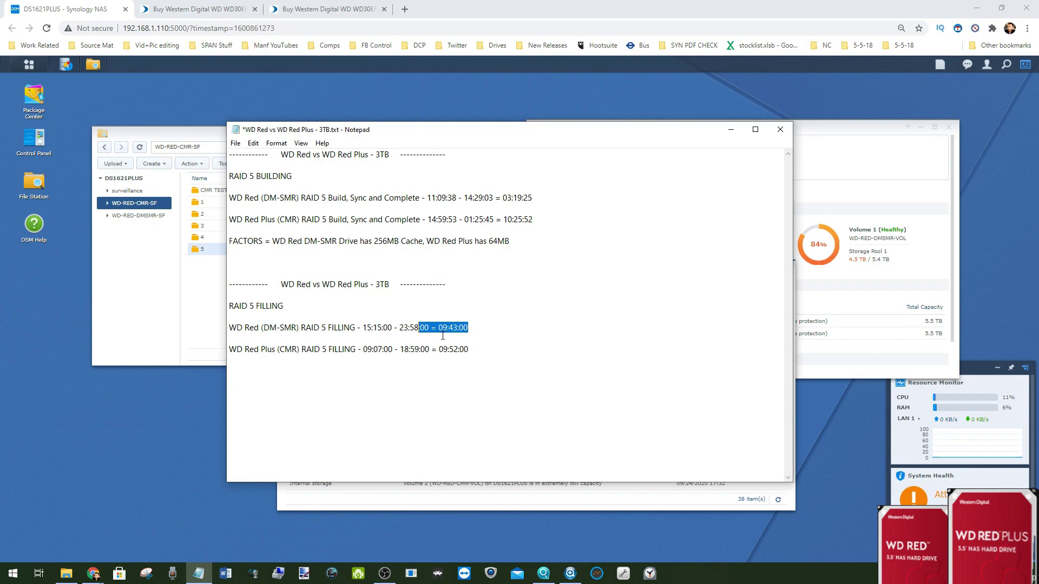
left_click(459, 328)
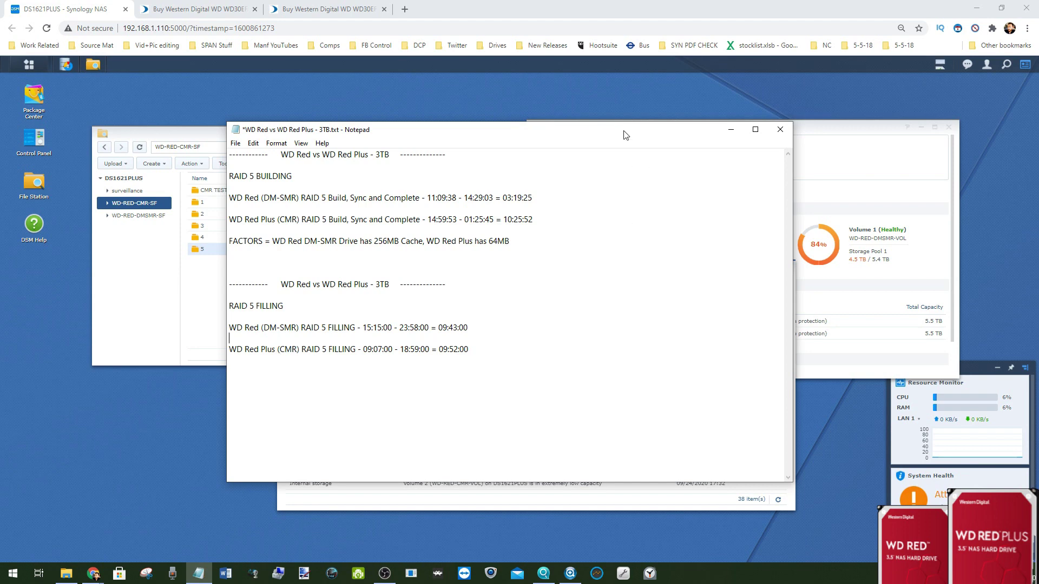
left_click_drag(626, 135, 468, 156)
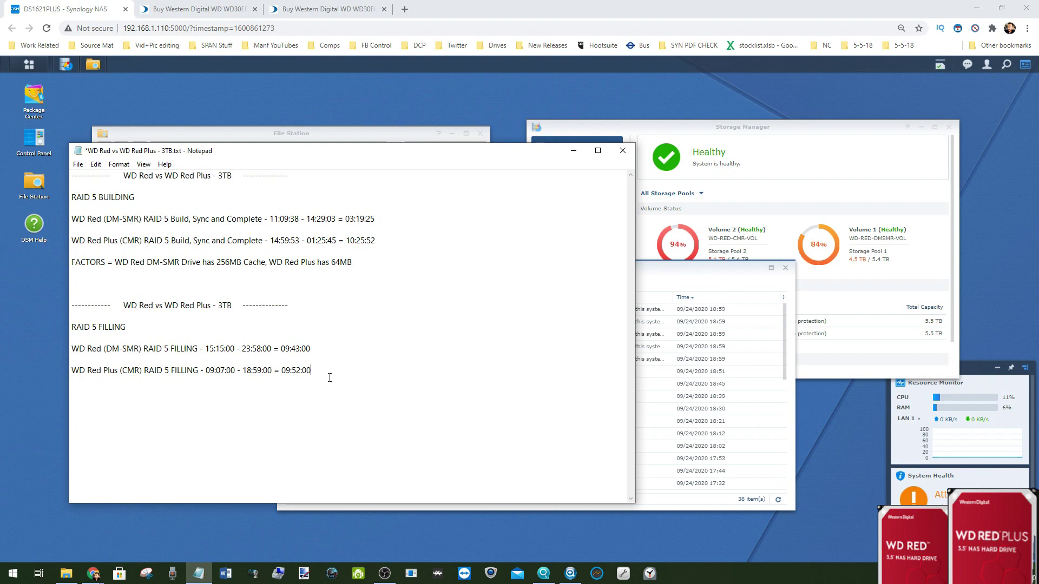
- Compare the SPAN.com product titles, highlighting SMR on WD Red and CMR on WD Red Plus
left_click(215, 6)
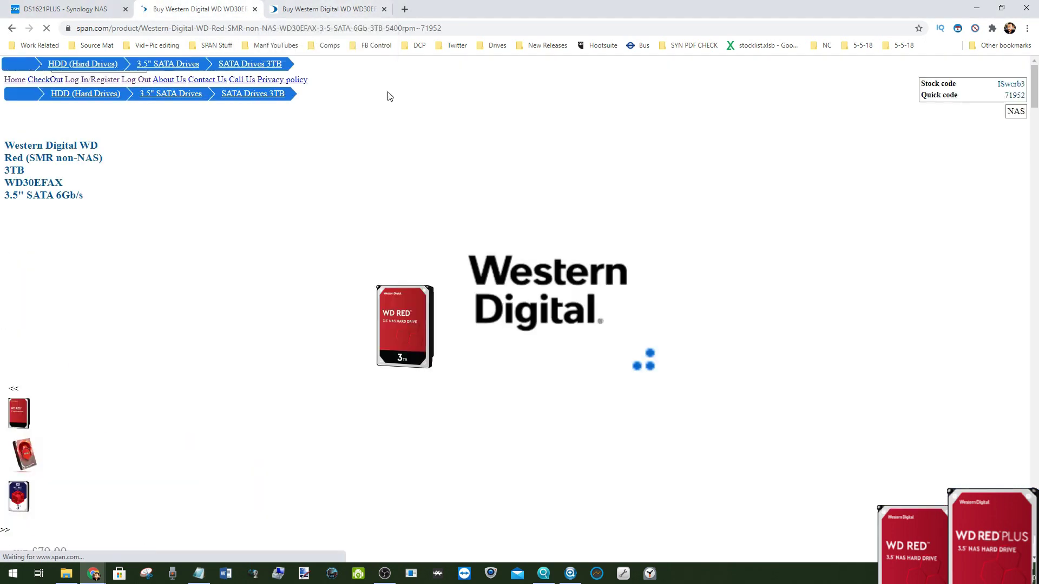
key("ctrl+Tab")
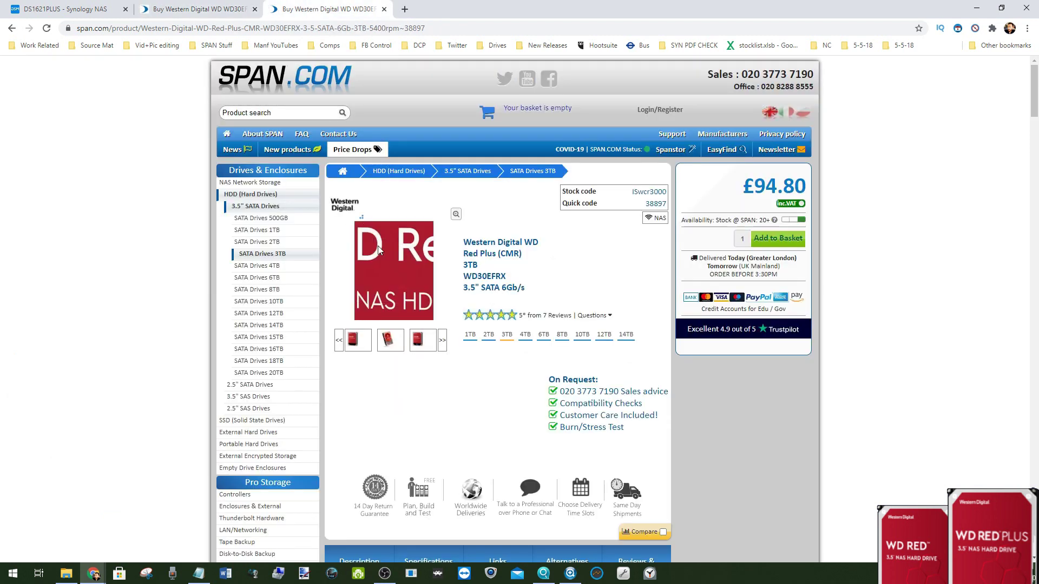
key("ctrl+shift+Tab")
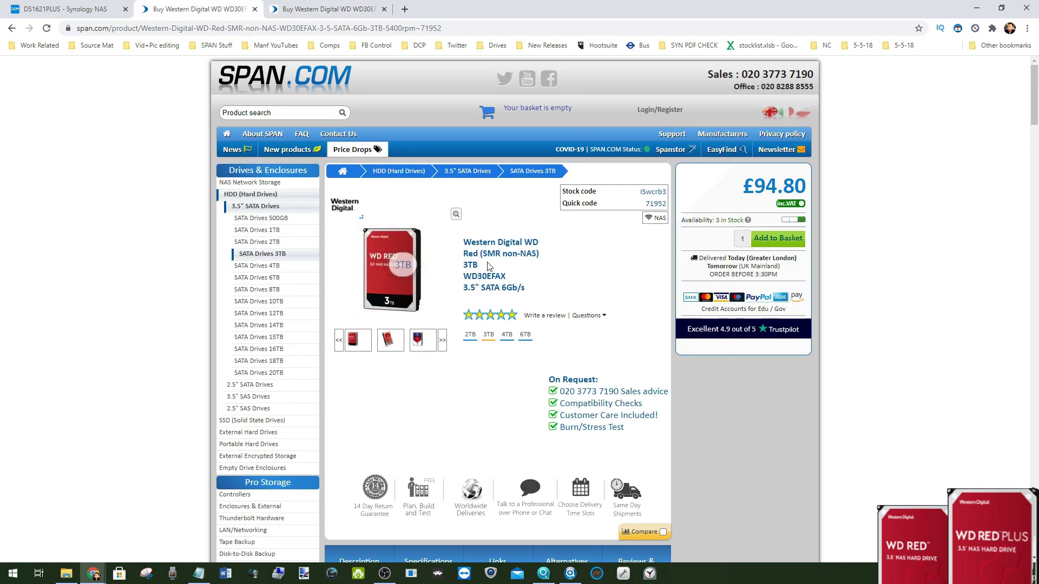
left_click_drag(485, 253, 505, 254)
key("ctrl+Tab")
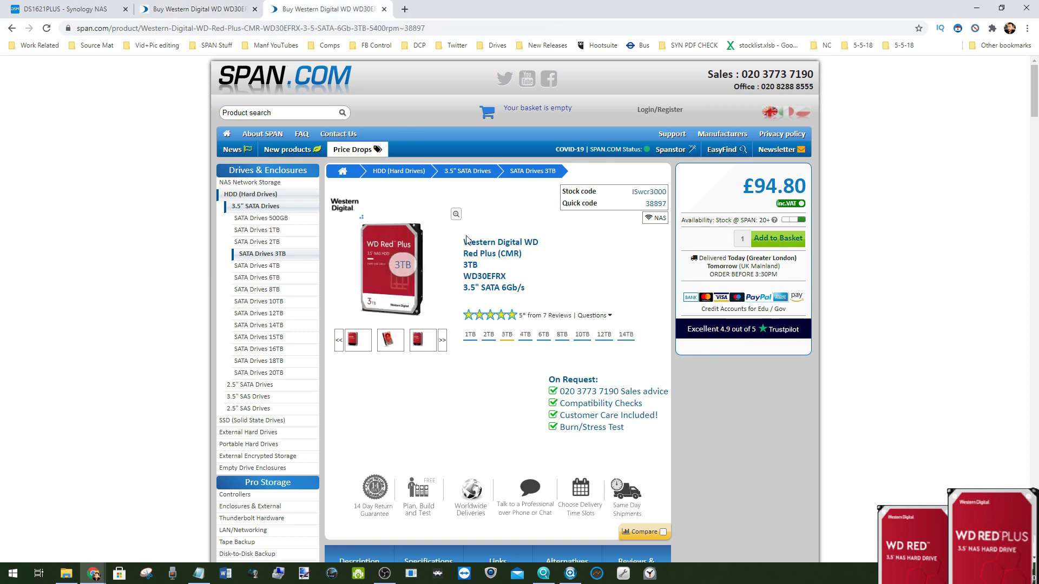
double_click(505, 253)
key("ctrl+shift+Tab")
- Compare the 256MB cache of WD Red against the 64MB cache of WD Red Plus
left_click_drag(1037, 87, 1035, 301)
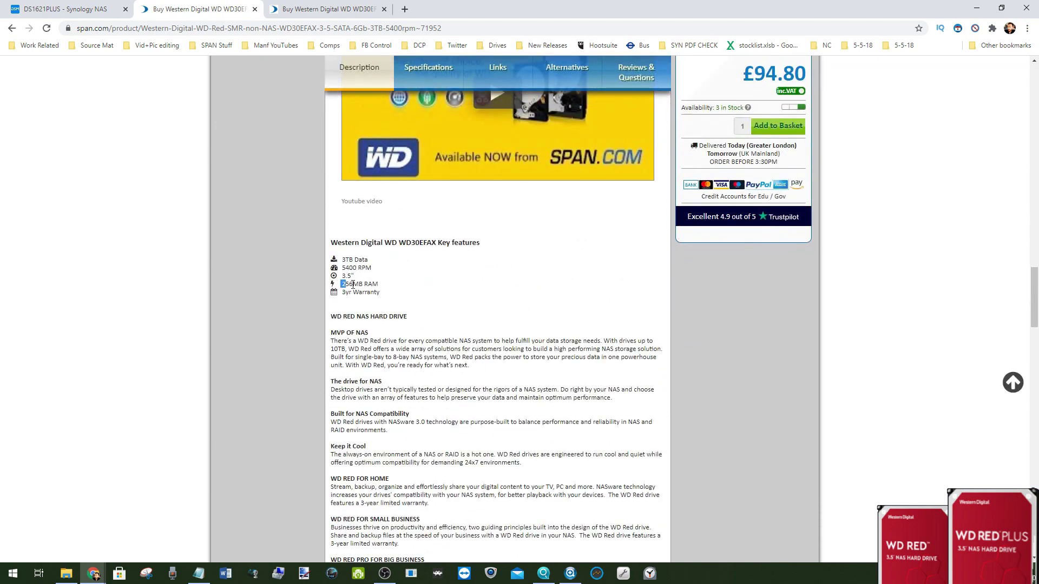
left_click_drag(340, 284, 387, 291)
left_click(331, 8)
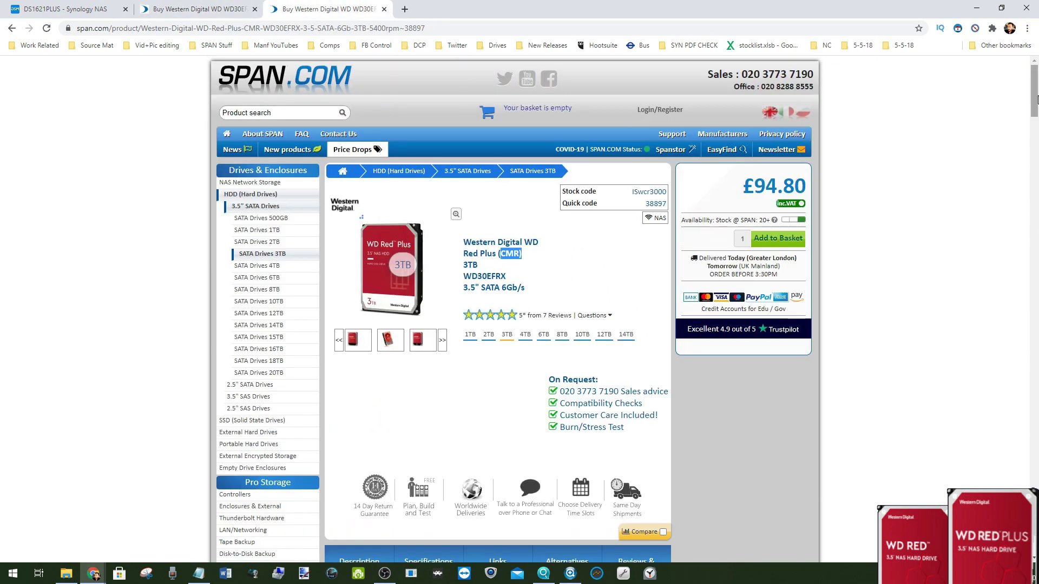
left_click_drag(1034, 102, 1034, 295)
right_click(1034, 295)
left_click(357, 293)
left_click_drag(343, 293, 368, 291)
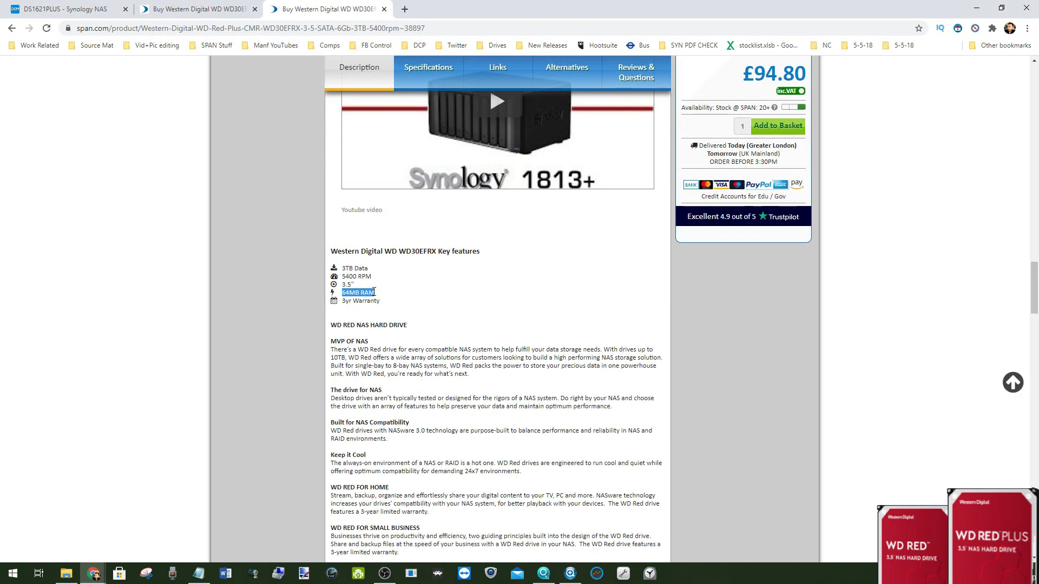
left_click(62, 8)
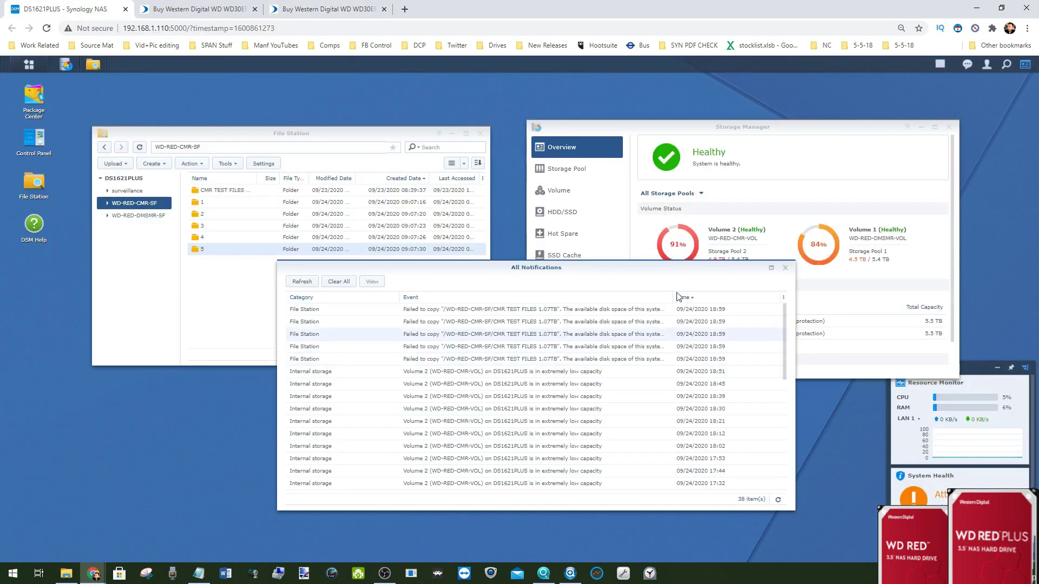
- Check the folder 5 deletion progress from the DSM taskbar's background task summary
left_click(244, 282)
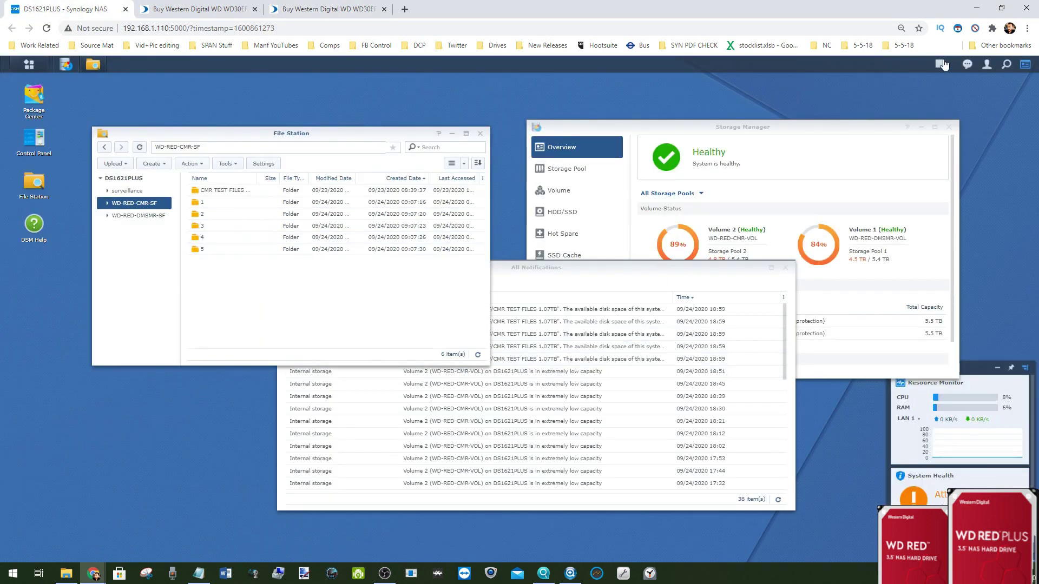
left_click(939, 67)
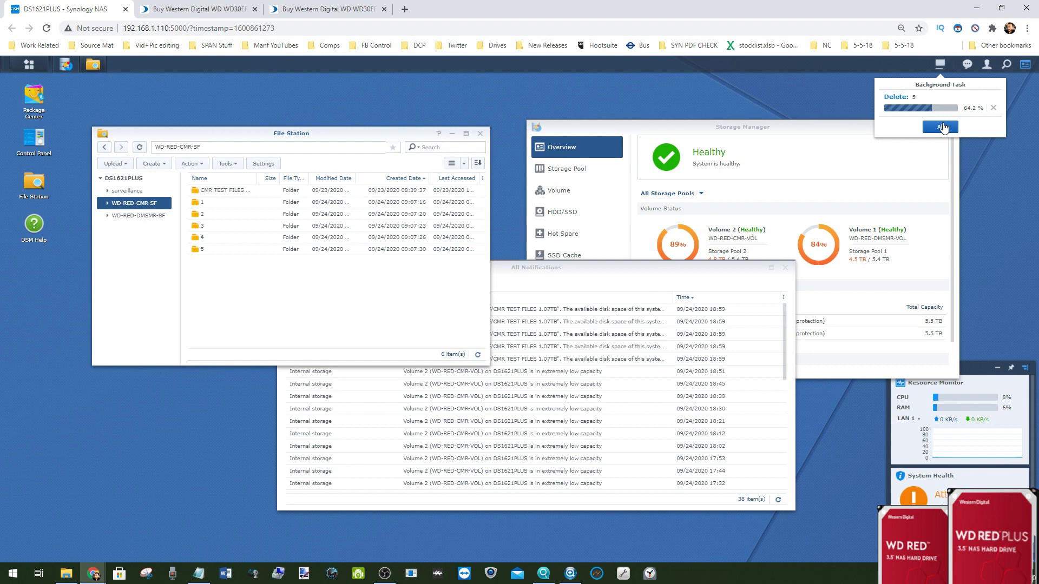
left_click(592, 271)
left_click_drag(591, 270, 590, 274)
left_click(939, 67)
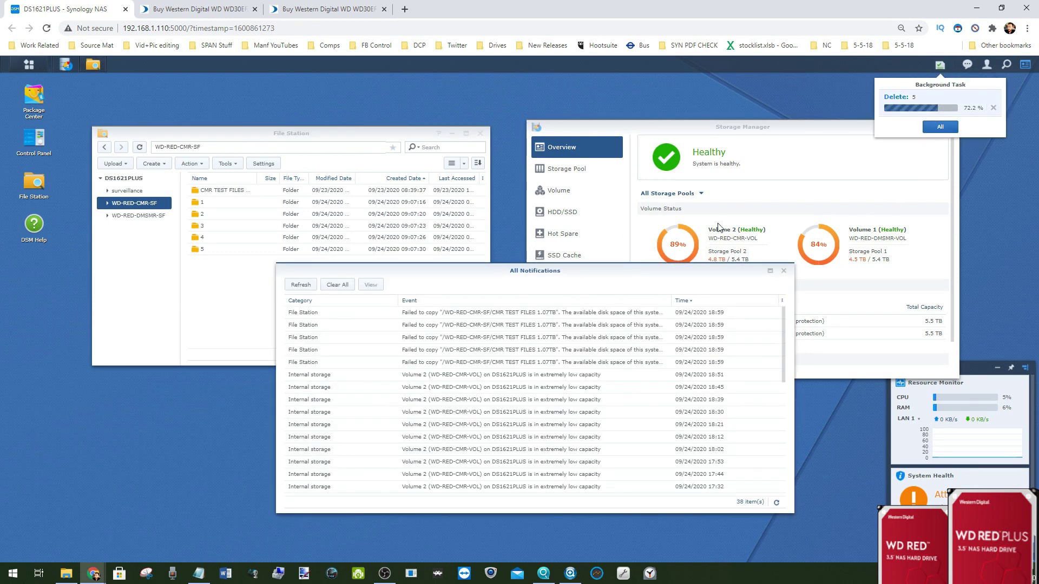
left_click_drag(681, 271, 644, 287)
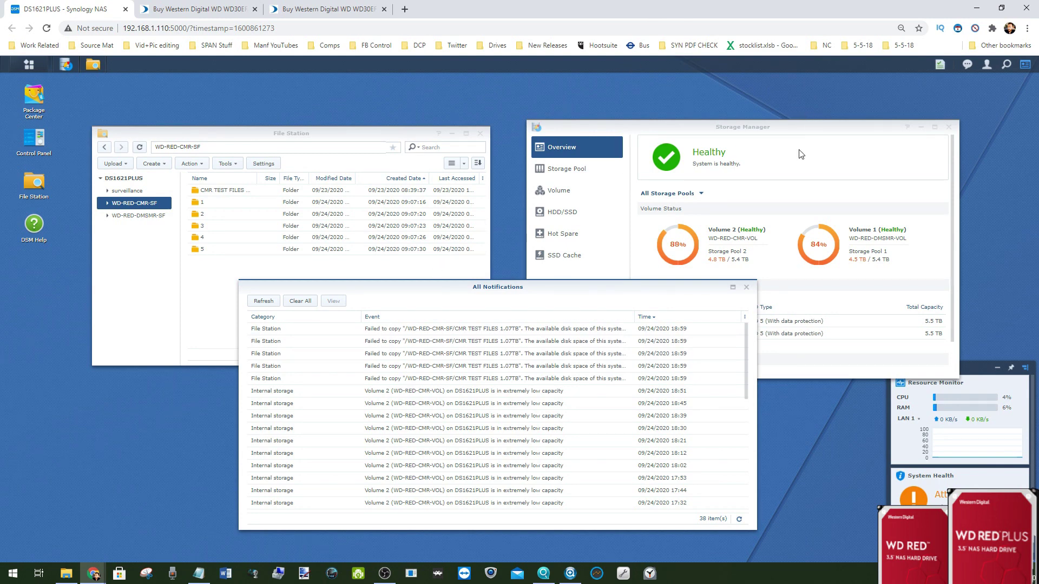
- Open the full File Task Monitor and move it off the storage overview
left_click(940, 64)
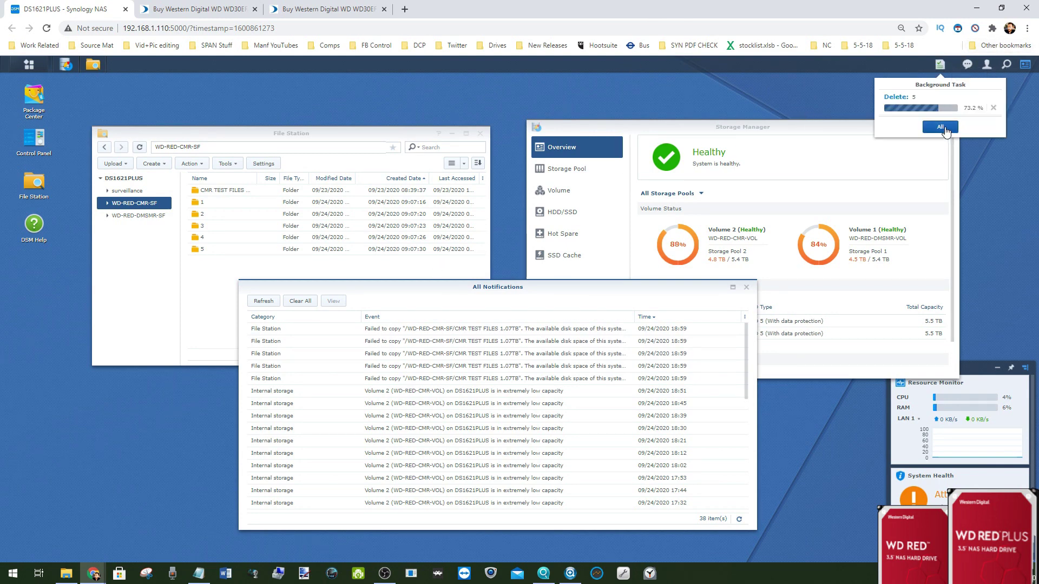
left_click(940, 126)
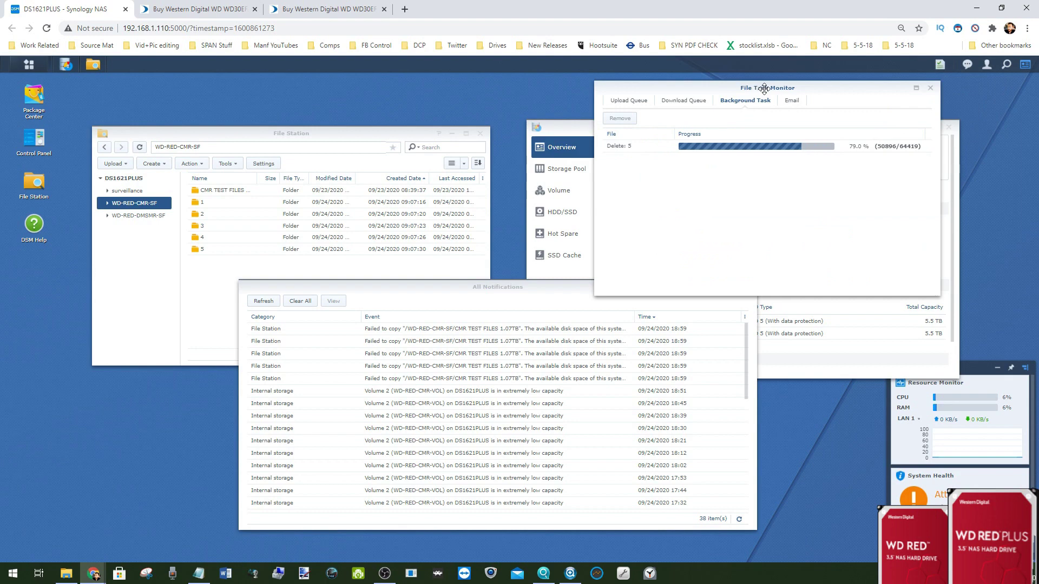
left_click_drag(763, 89, 477, 272)
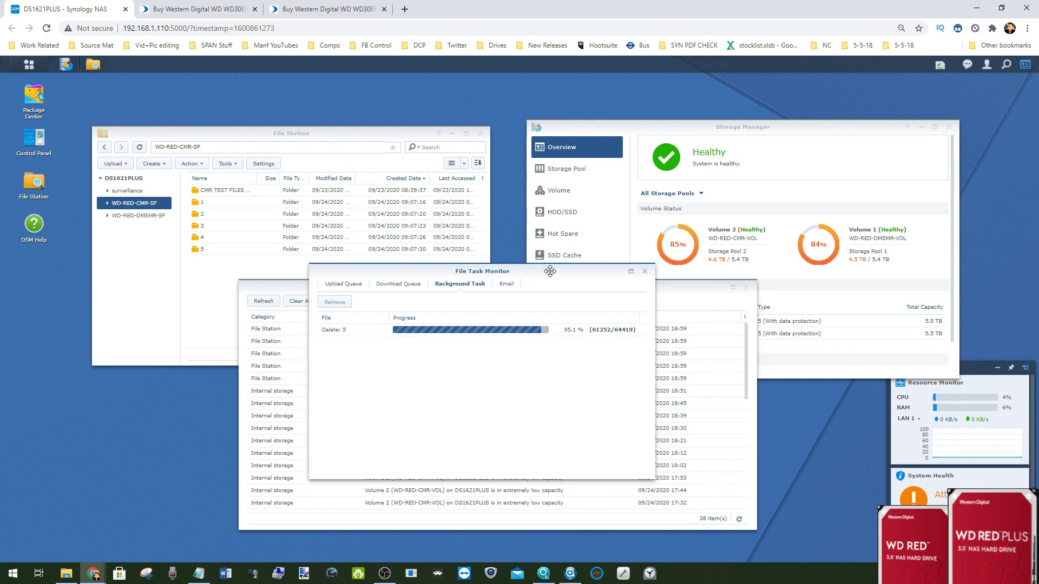
- Keep File Task Monitor in view until the Delete: 5 task finishes and Volume 2 reads 84%
left_click_drag(550, 271, 542, 281)
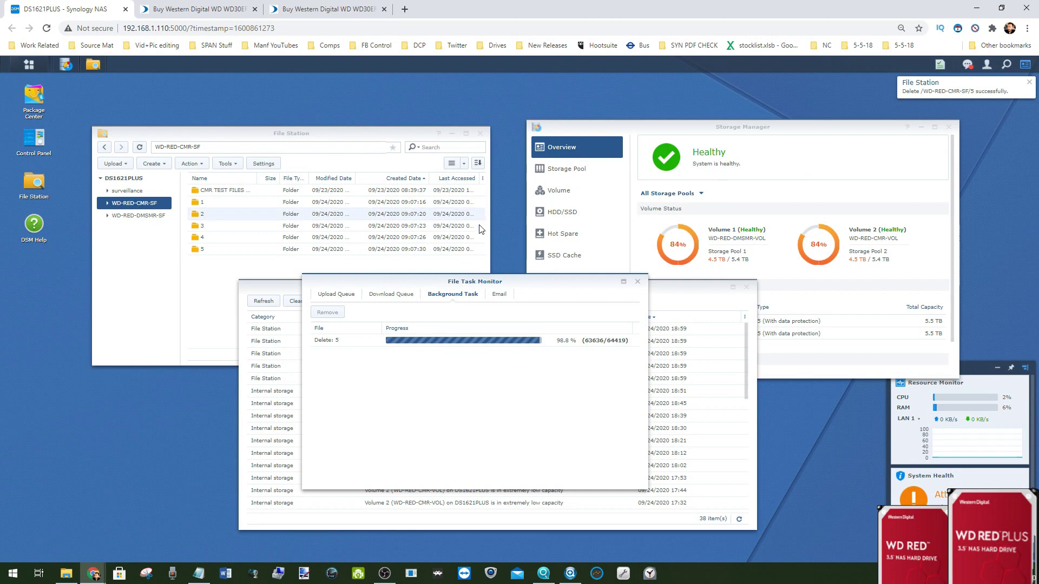
left_click_drag(507, 283, 537, 274)
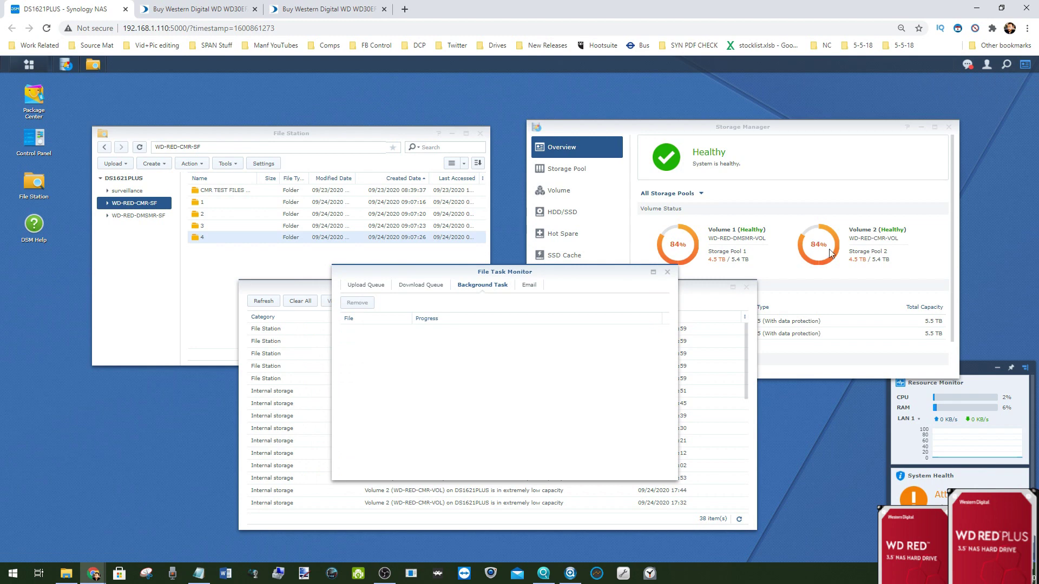
left_click_drag(504, 277, 525, 265)
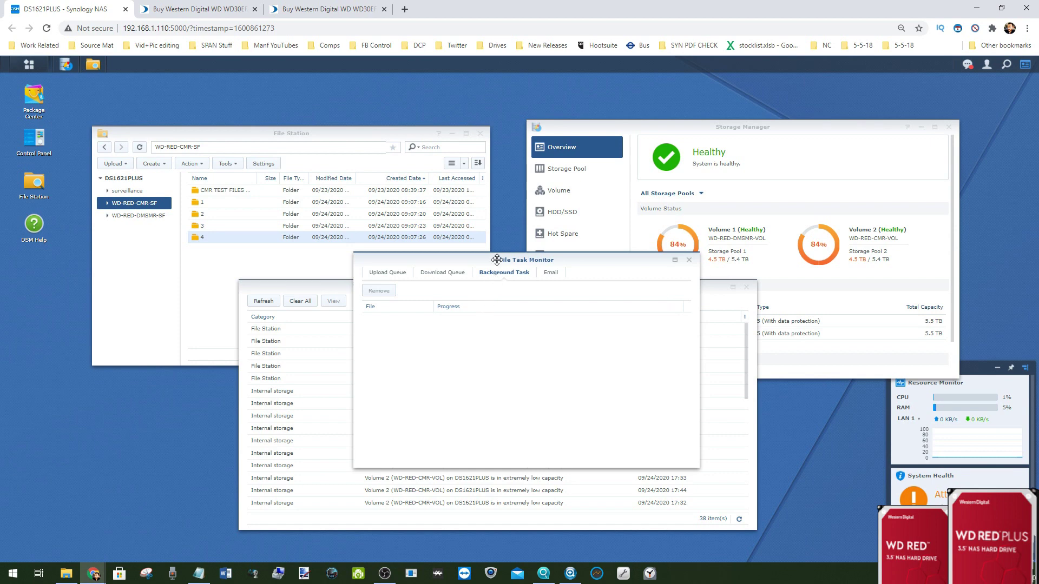
left_click_drag(497, 258, 444, 256)
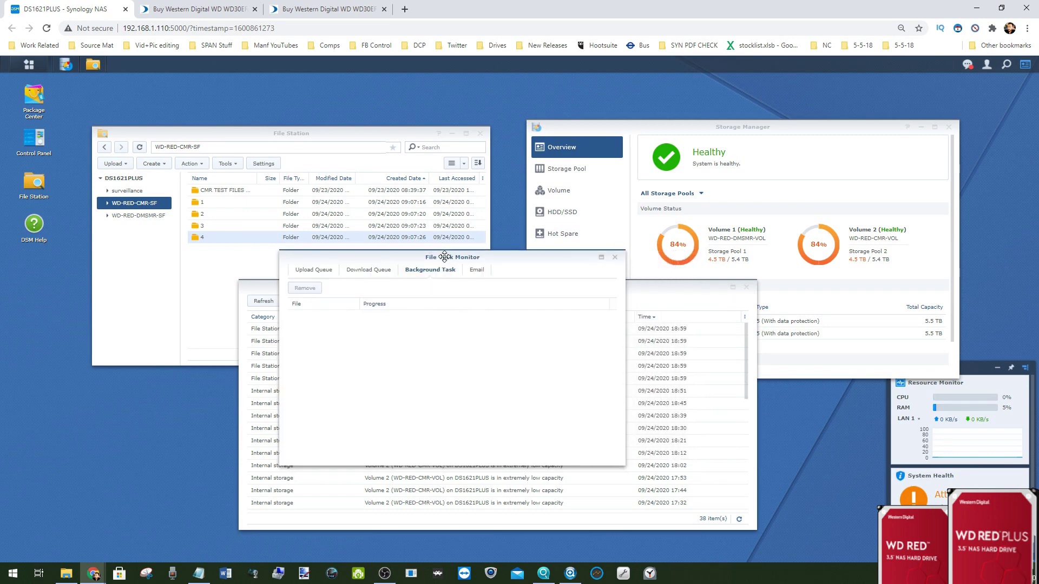